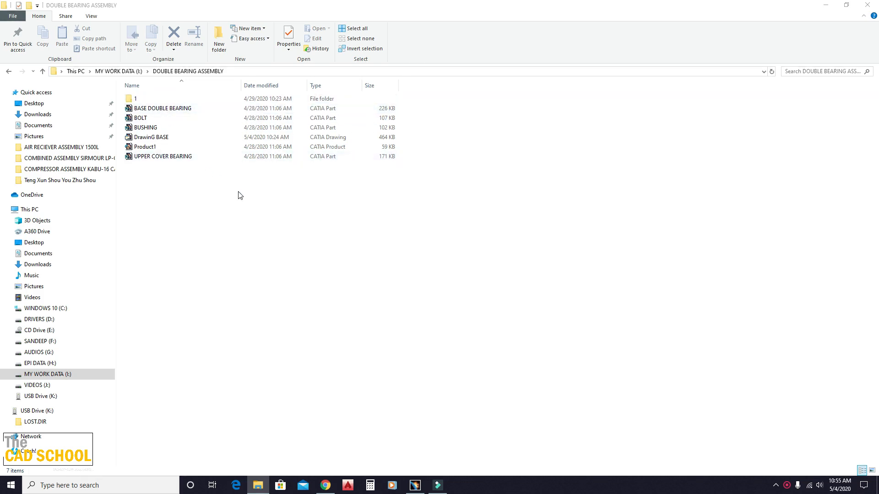
Open the BASE DOUBLE BEARING part and unhide its xy, yz and zx planes
double_click(158, 109)
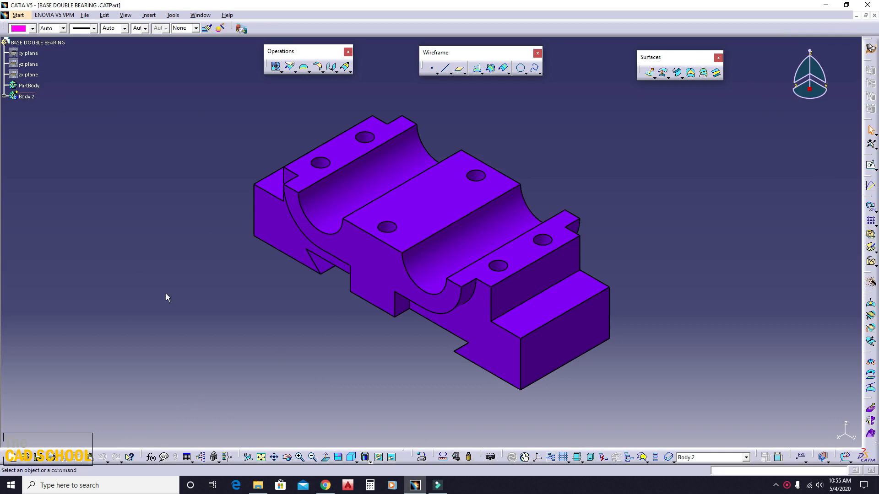
mouse_move(348, 228)
middle_mouse_down("ctrl")
mouse_move(359, 205)
mouse_move(361, 231)
middle_mouse_up("ctrl")
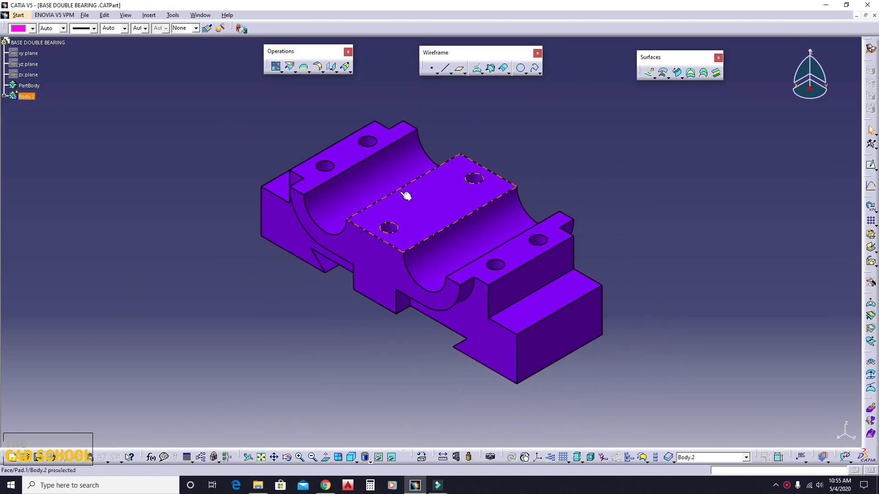
left_click(29, 53)
left_click(32, 74, "ctrl")
right_click(34, 77)
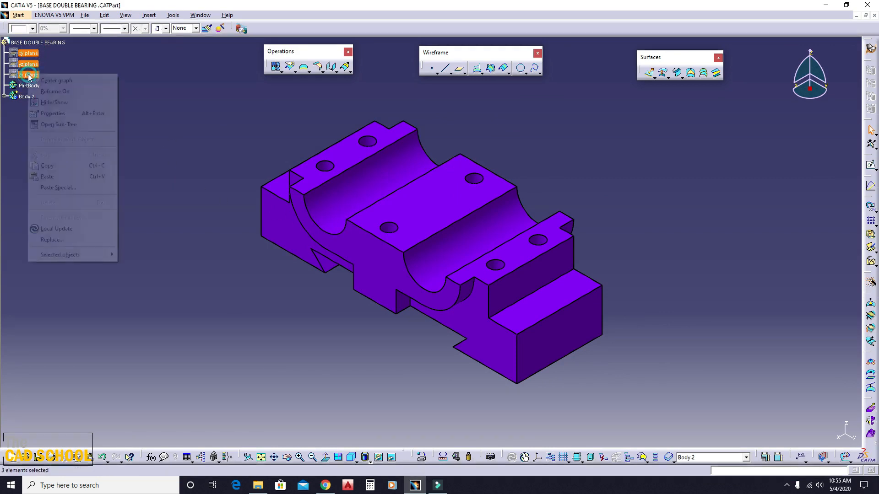
left_click(51, 101)
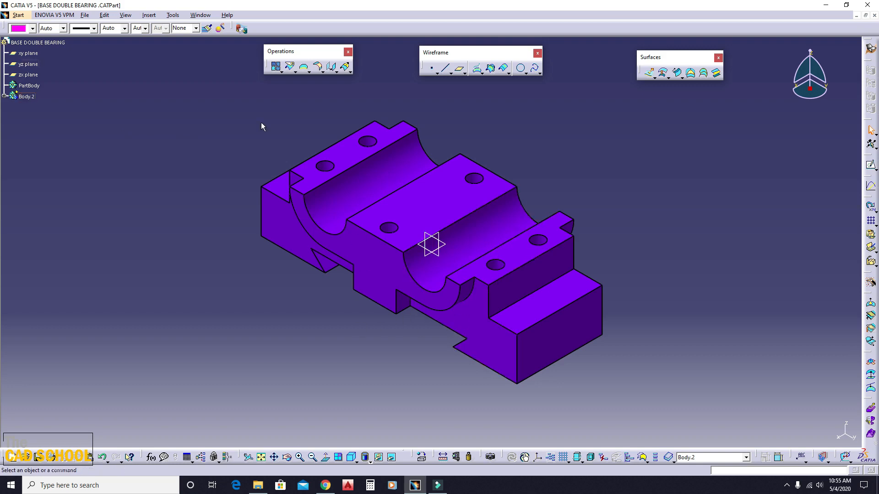
Create an A3 ISO drawing of the part in the Drafting workbench with the all-views automatic layout
left_click(18, 15)
mouse_move(45, 37)
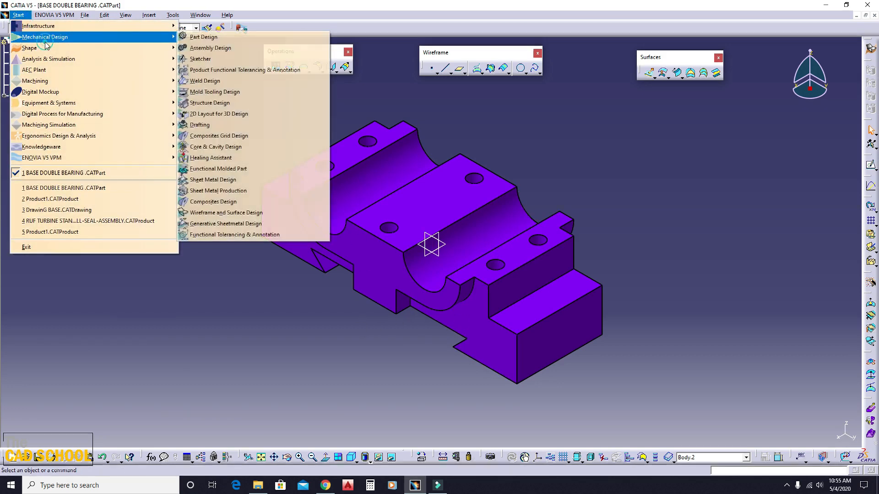
left_click(206, 125)
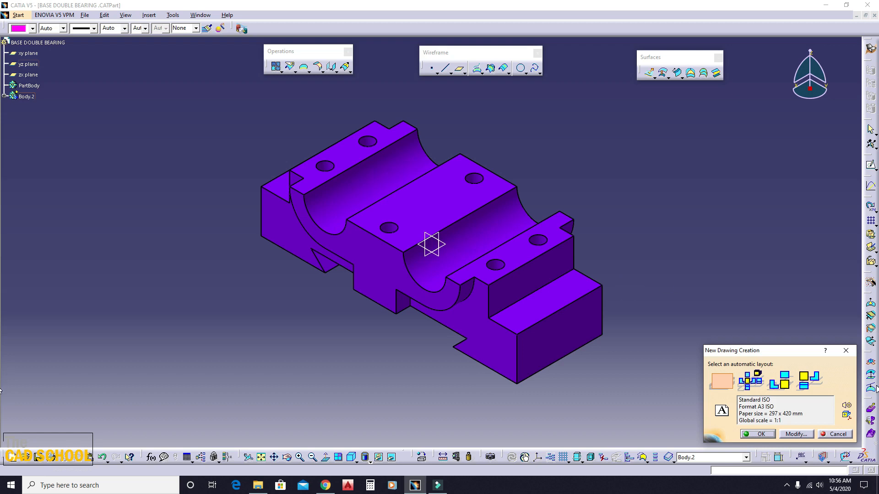
left_click(751, 384)
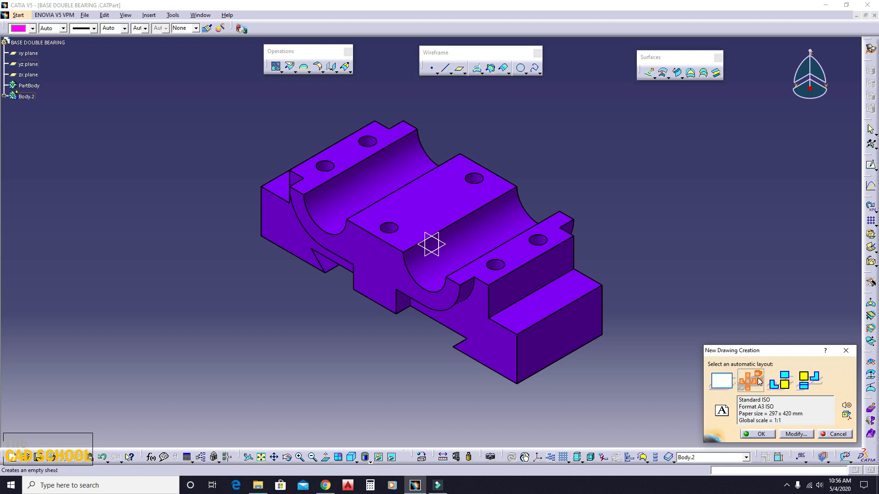
left_click(767, 433)
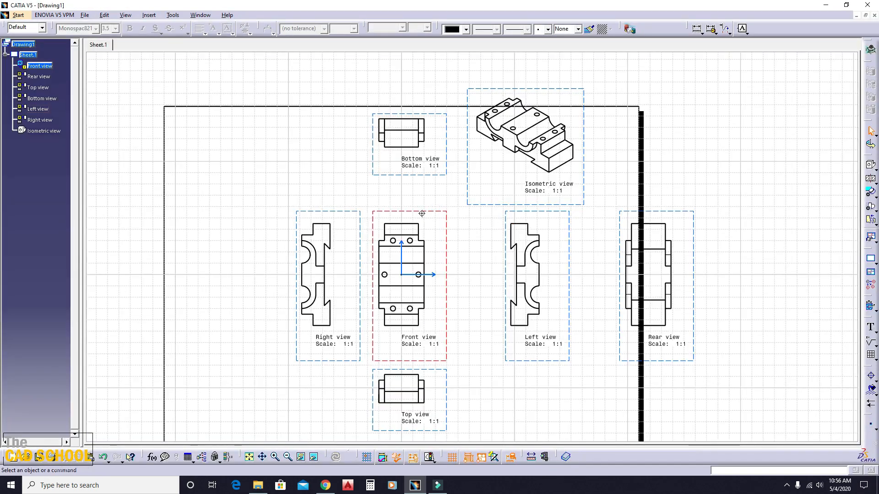
Close the all-views drawing without saving it
scroll(421, 214, "down", 2)
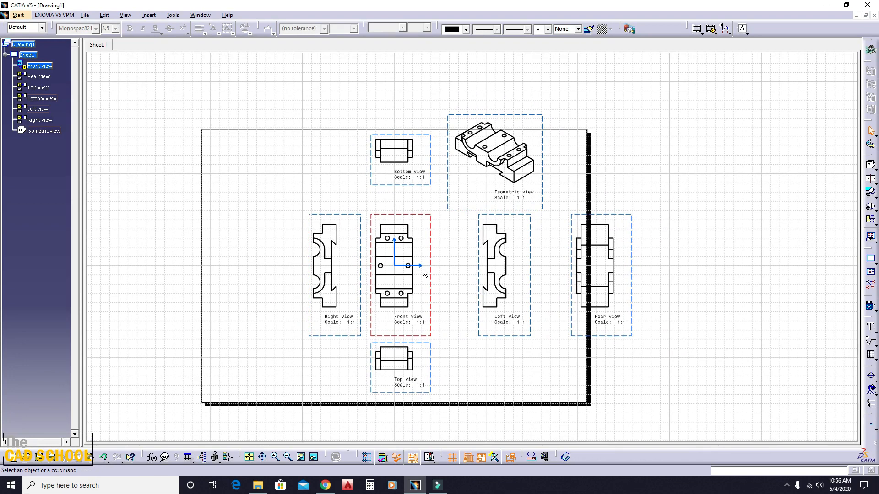
left_click(875, 15)
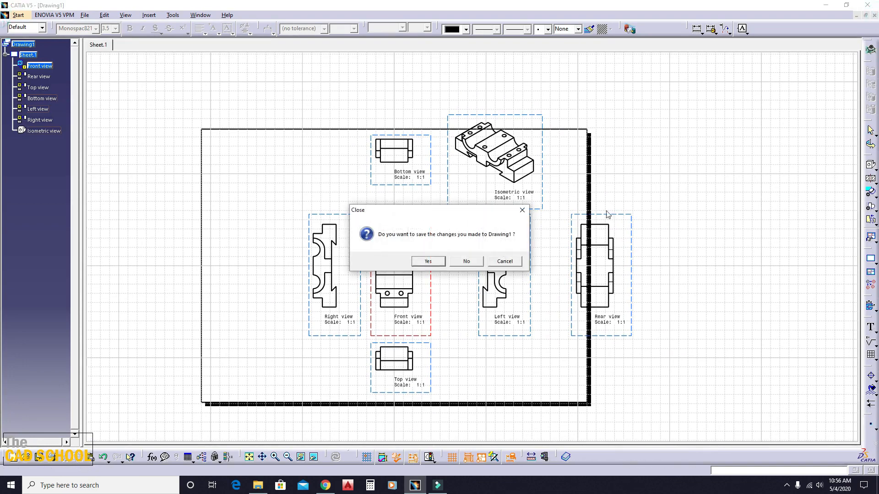
left_click(466, 262)
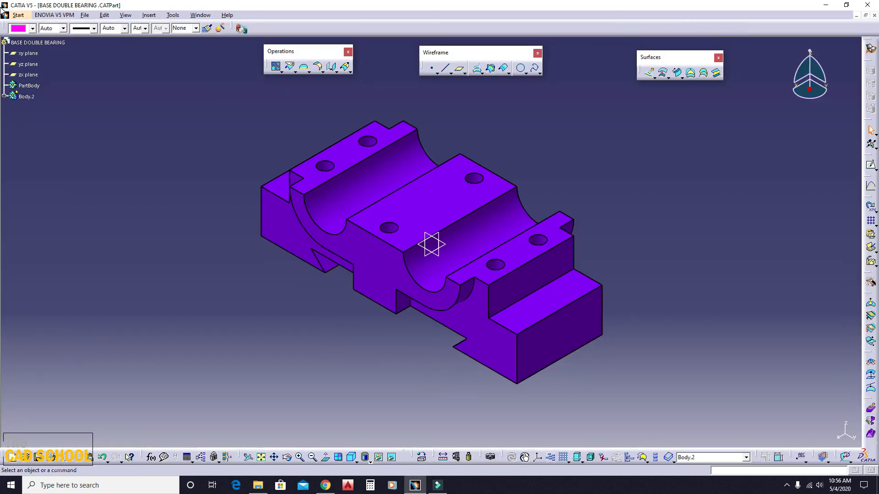
Start another new drawing of the part in the Drafting workbench and choose the empty sheet layout
left_click(19, 15)
mouse_move(69, 36)
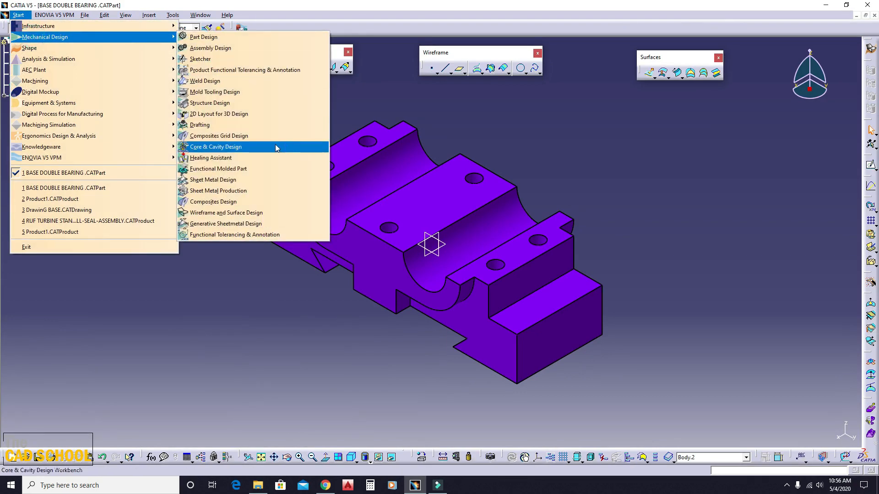
left_click(217, 128)
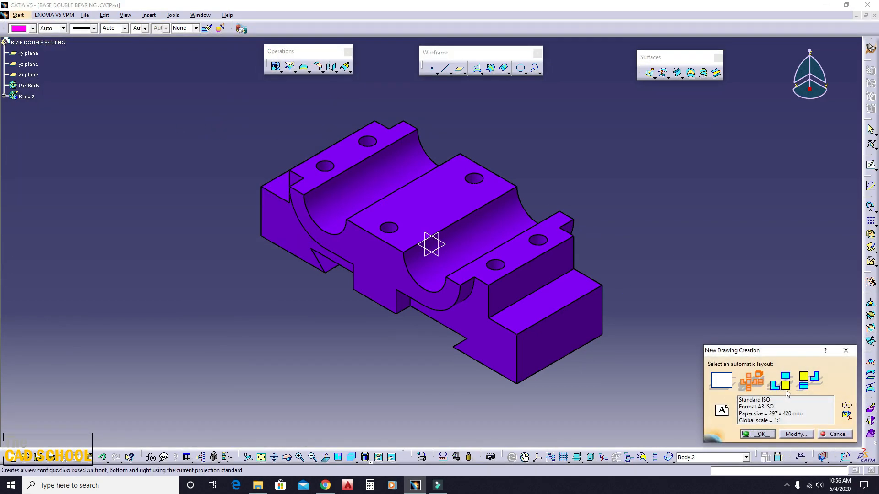
left_click(780, 390)
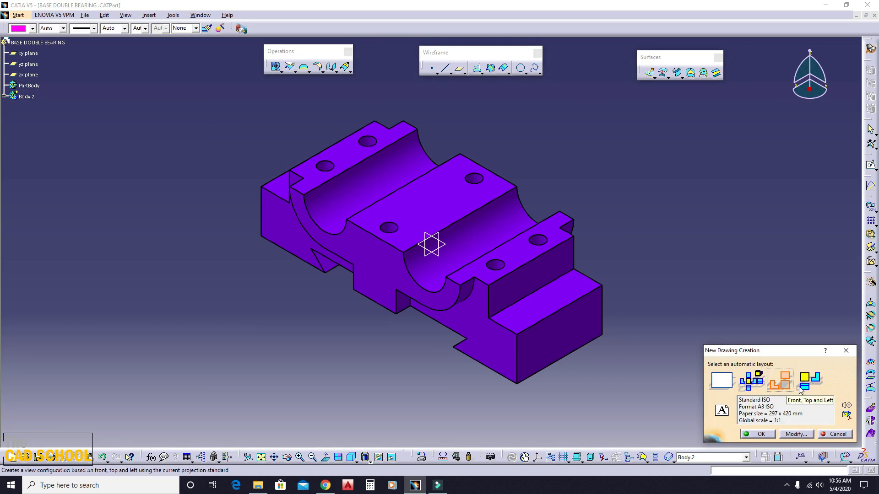
left_click(810, 385)
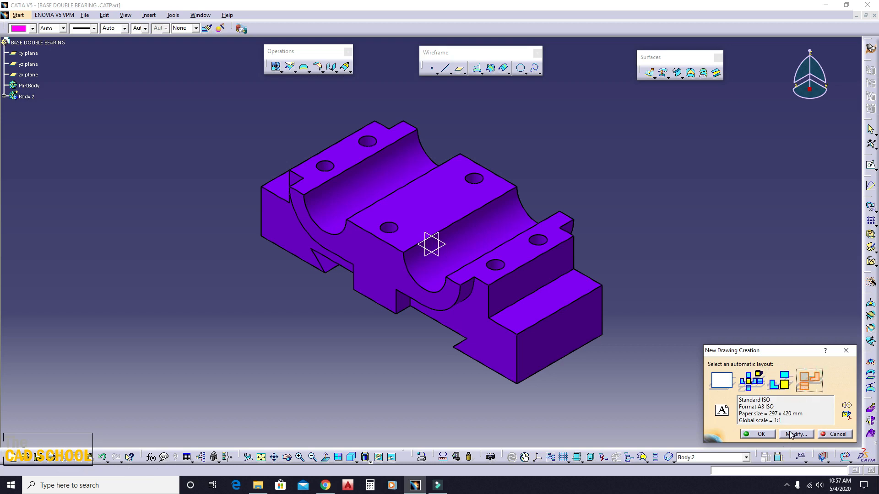
left_click(726, 385)
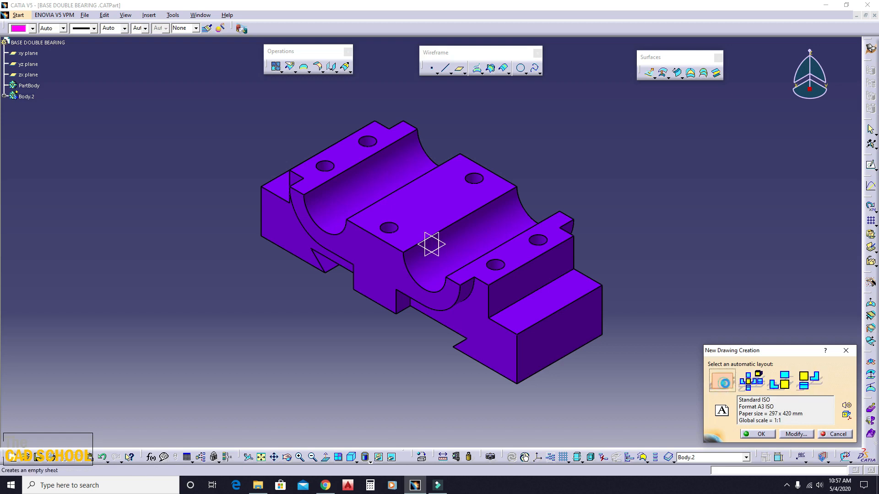
Set the new drawing to the ISO standard with an A4 ISO sheet in landscape orientation and create it
left_click(796, 435)
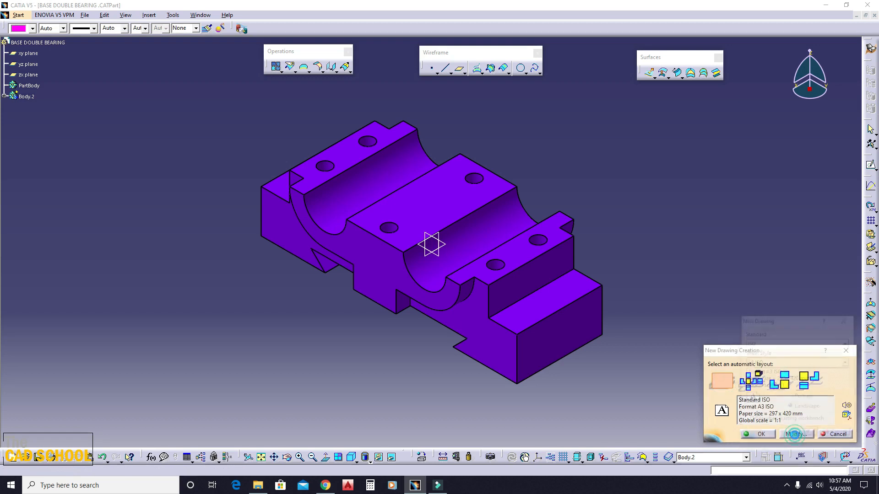
left_click(768, 343)
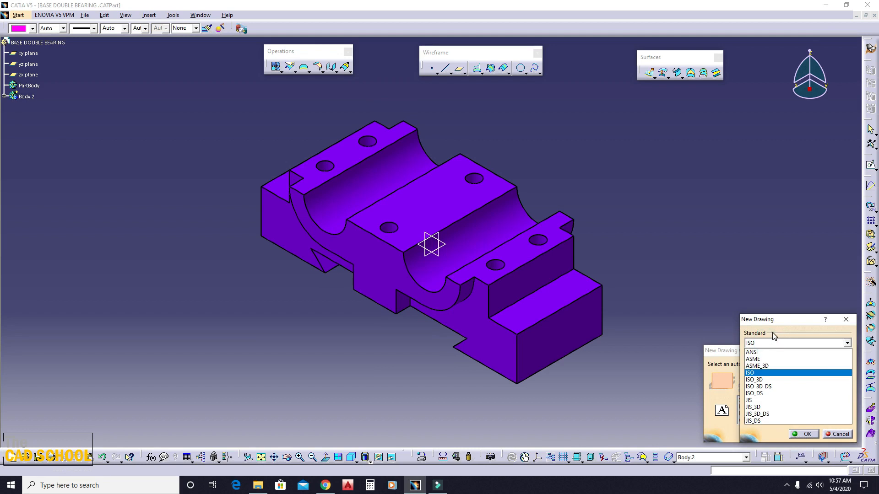
left_click(770, 343)
left_click(763, 363)
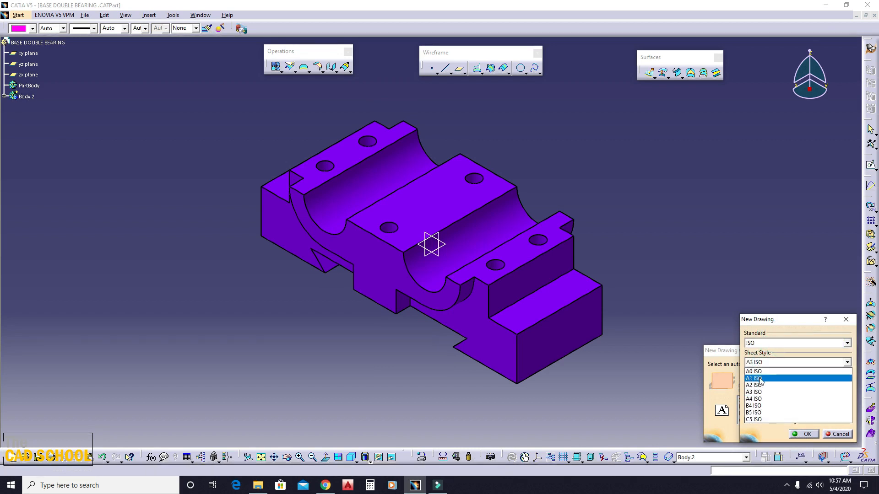
left_click(751, 399)
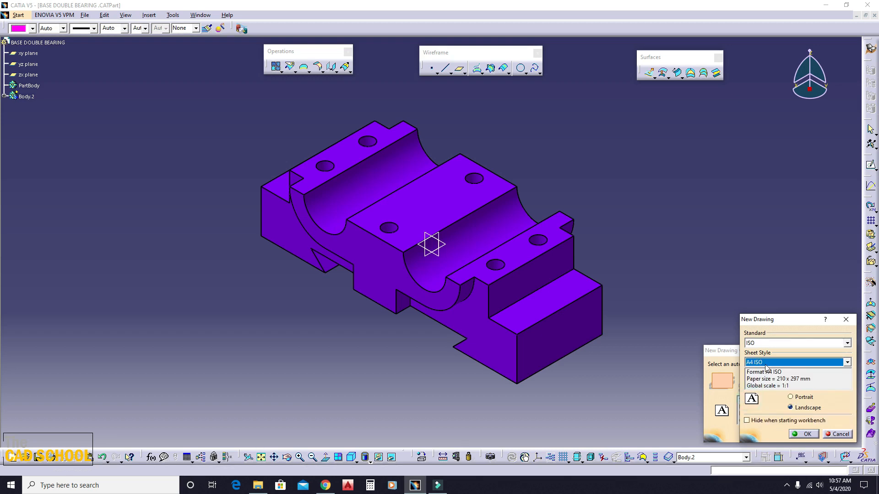
left_click(768, 363)
left_click(760, 400)
left_click(802, 397)
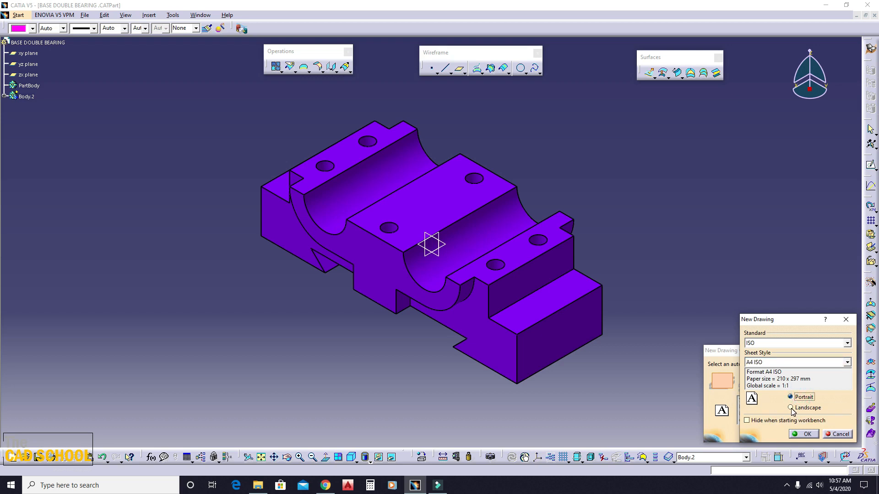
left_click(791, 408)
left_click(804, 434)
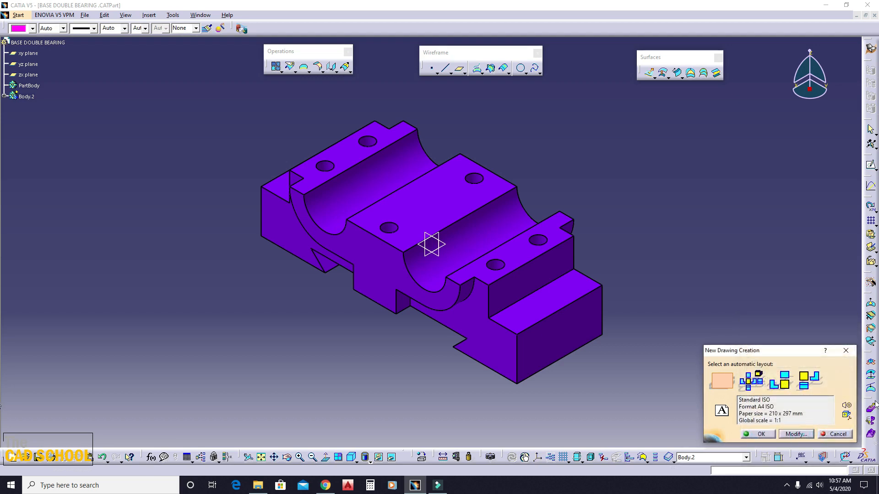
left_click(760, 434)
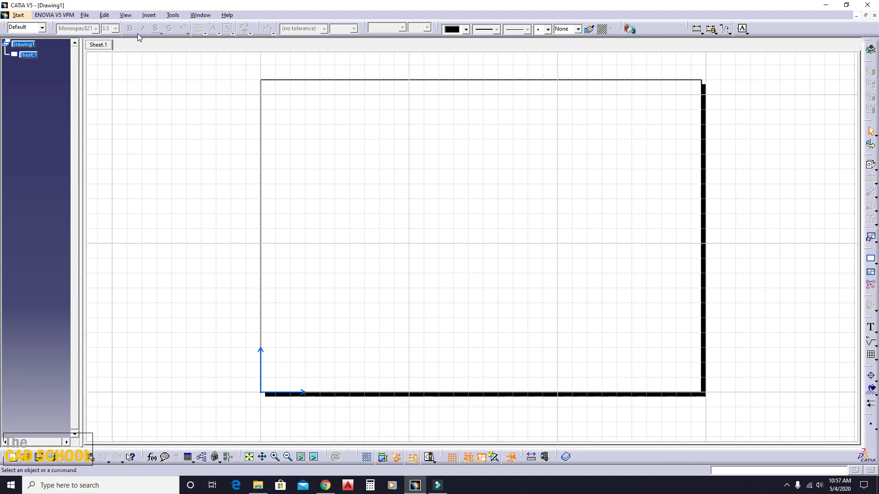
Switch to the sheet background and create a frame and title block in the style Drawing Titleblock Sample 1
left_click(105, 15)
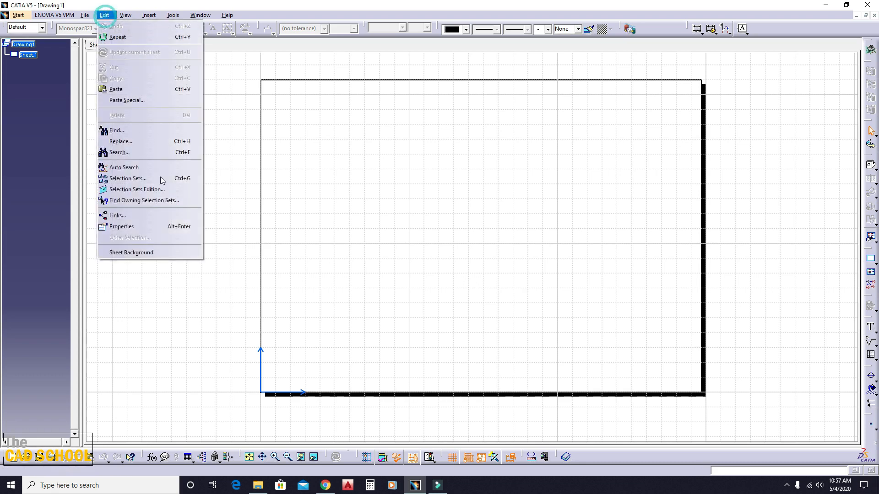
left_click(158, 254)
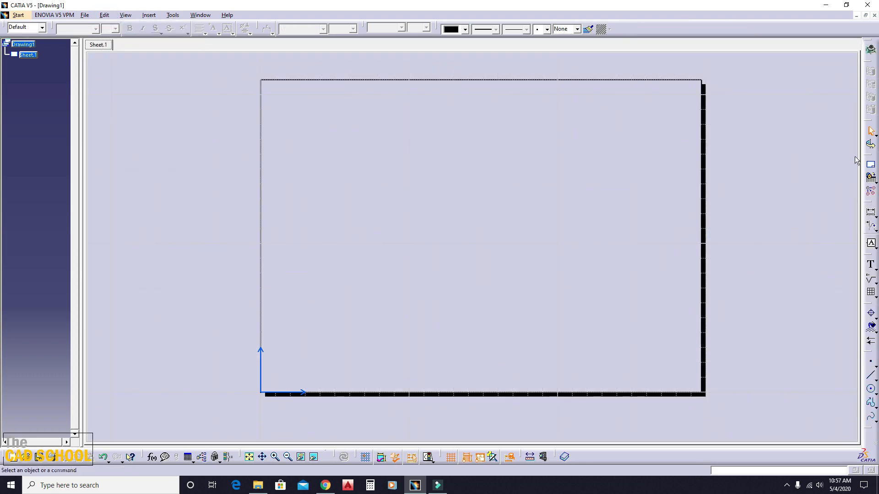
left_click(871, 165)
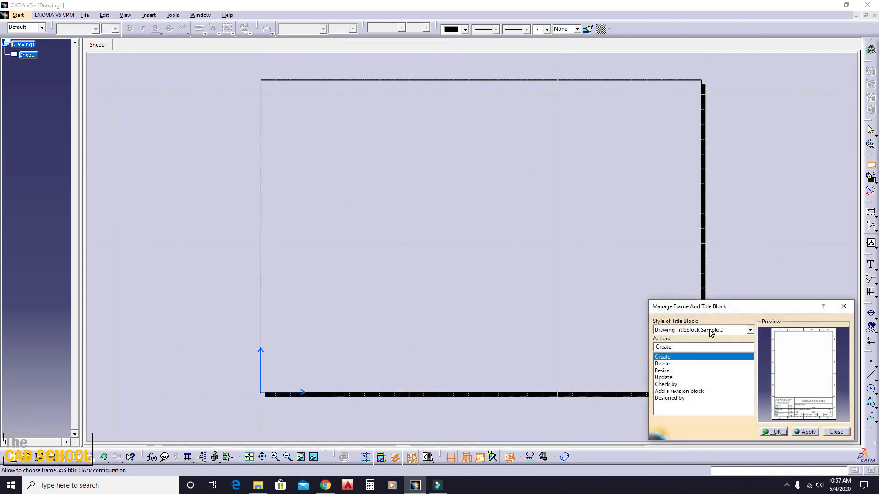
left_click(711, 333)
left_click(712, 340)
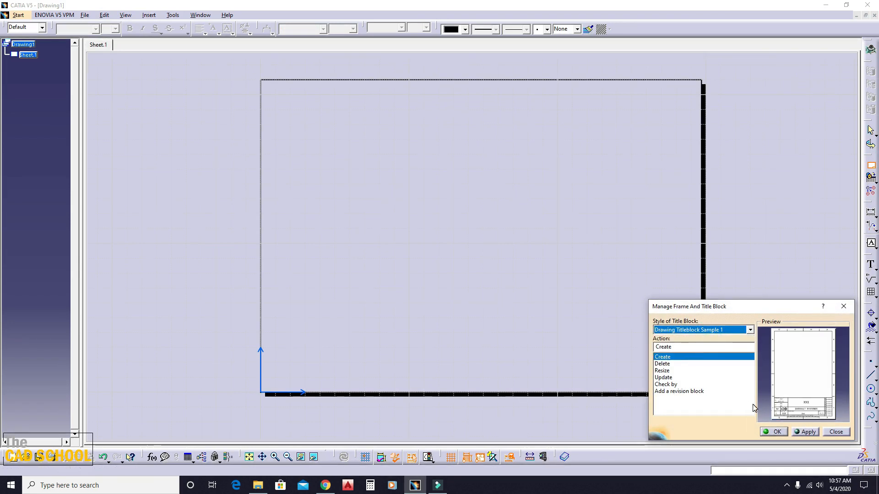
left_click(807, 432)
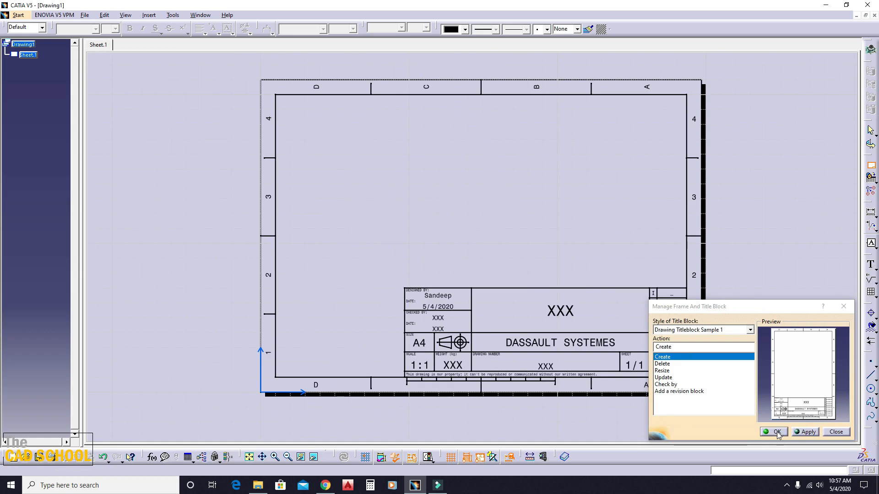
left_click(777, 432)
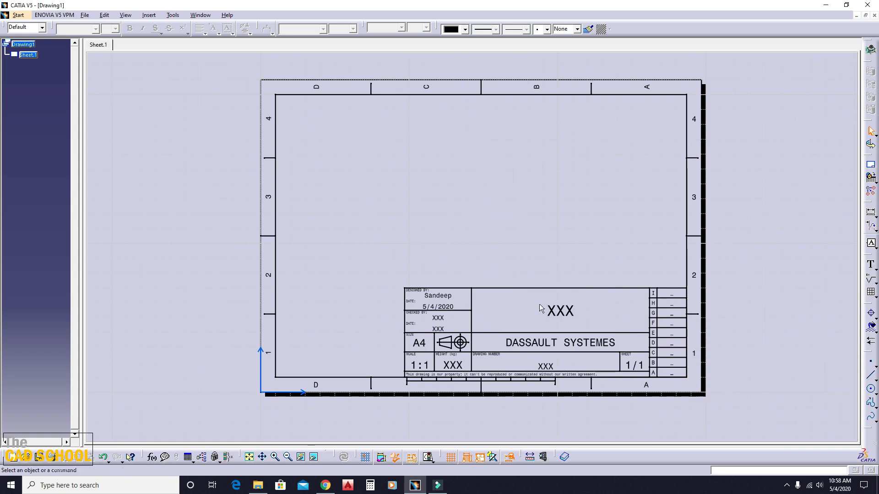
Replace the large placeholder text in the title block's title field with BASE COVER
left_click(202, 16)
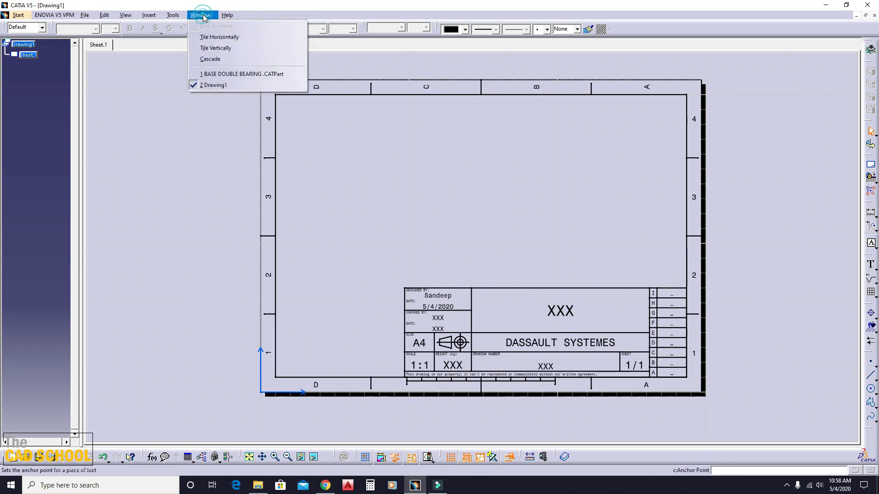
double_click(572, 312)
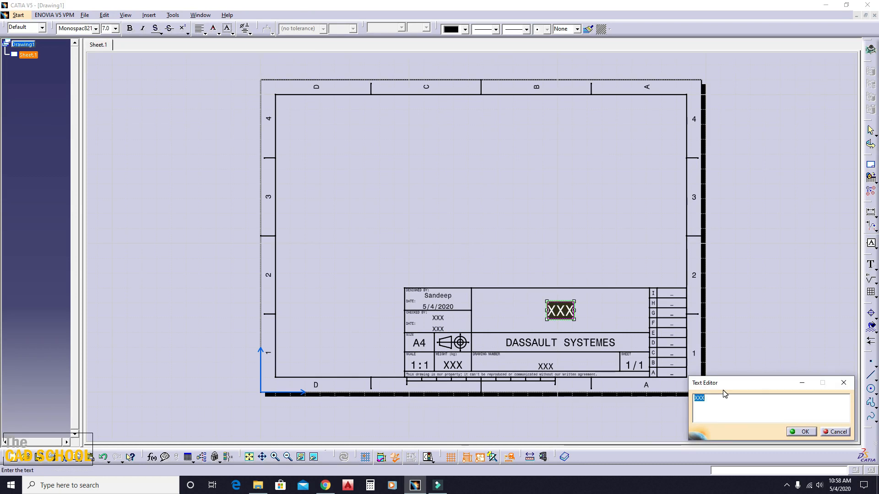
type("BASE D")
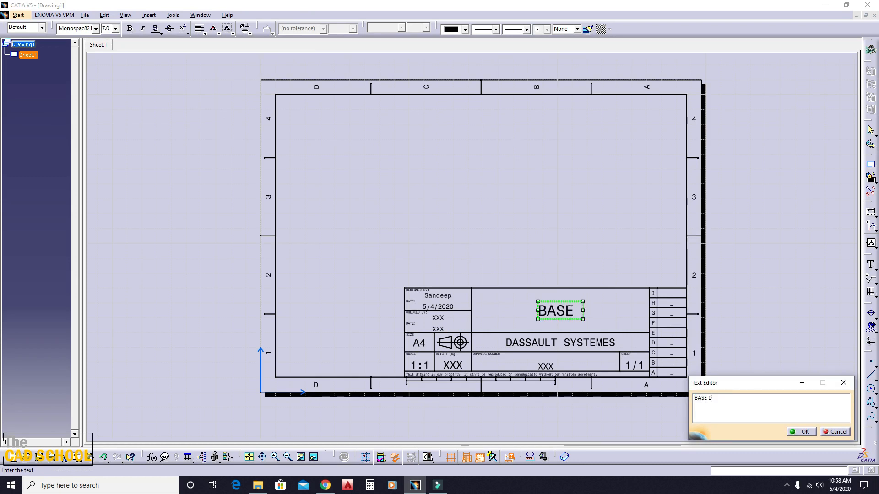
type("OUBLE")
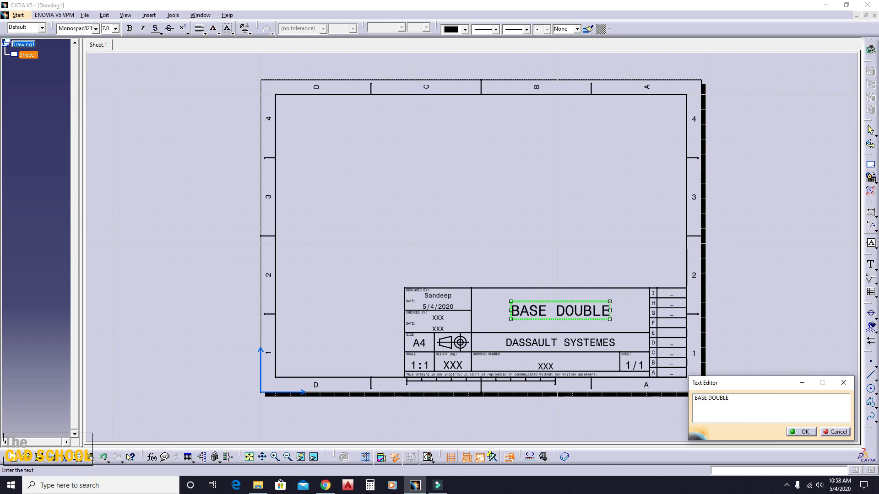
key("BackSpace")
key("BackSpace")
key("BackSpace")
key("BackSpace")
key("BackSpace")
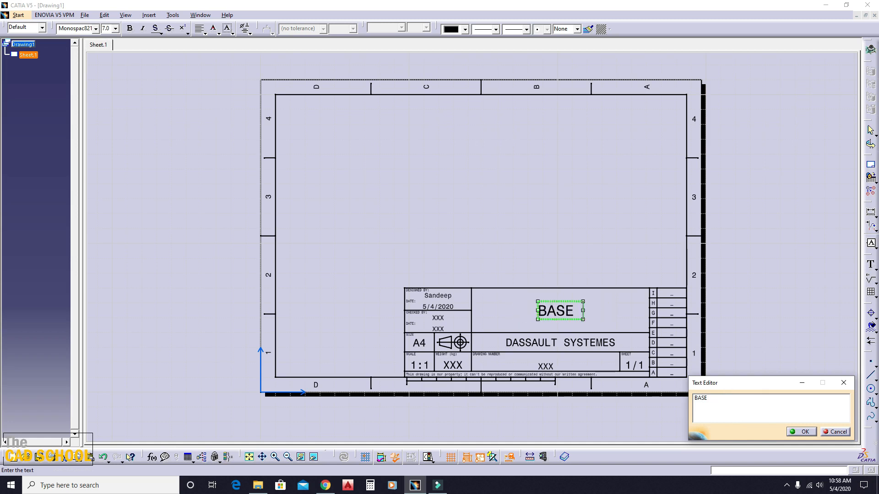
type("COVER")
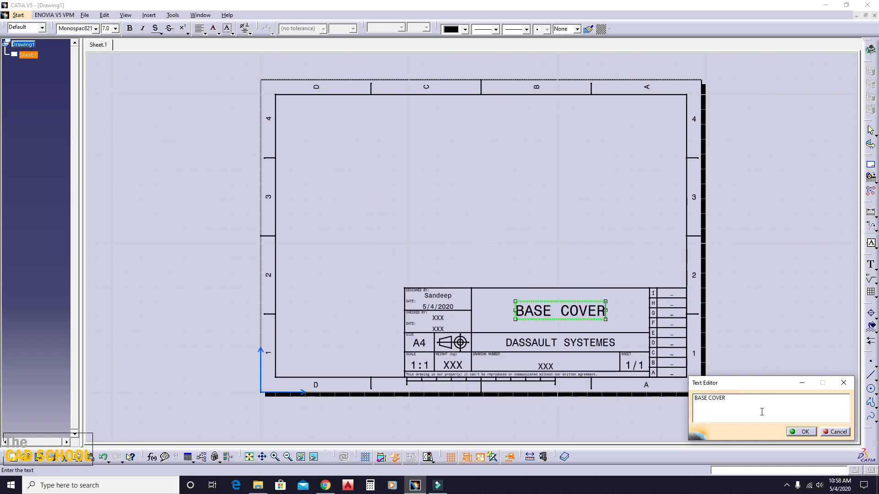
left_click(805, 432)
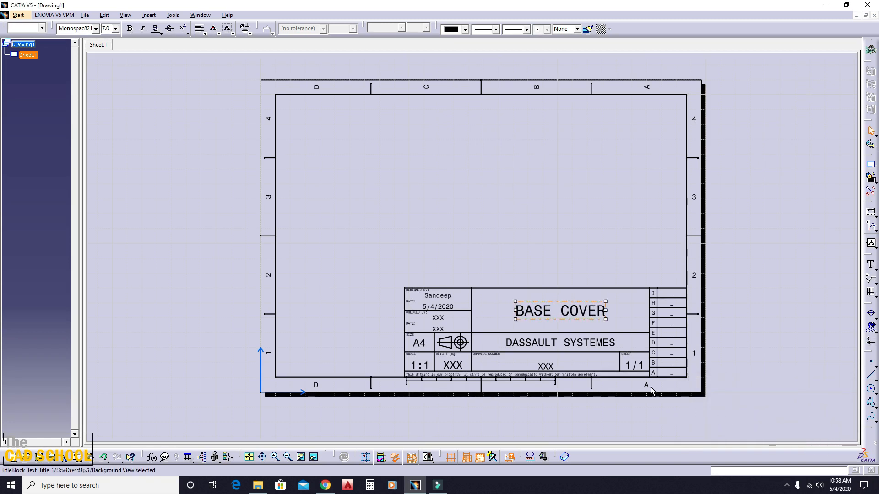
left_click(509, 405)
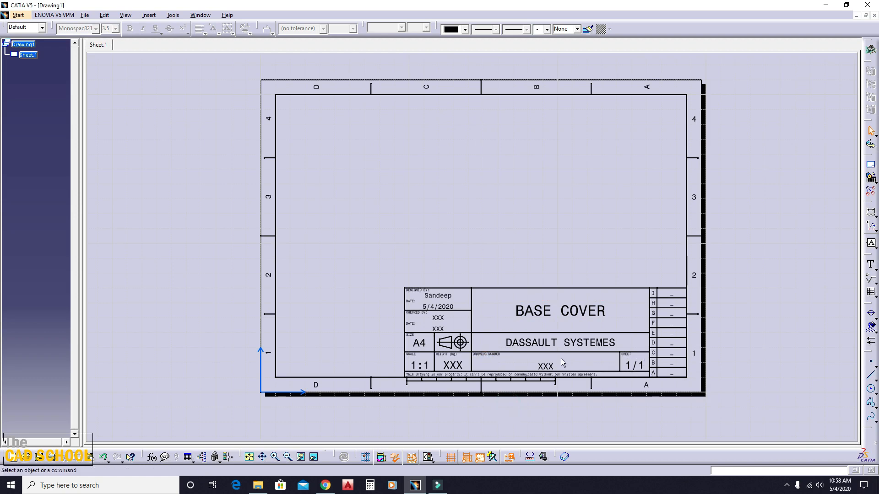
Replace the company text DASSAULT SYSTEMES in the title block with DOUBLE BEARING ASSEMBLY
middle_click_drag(561, 359, 614, 258)
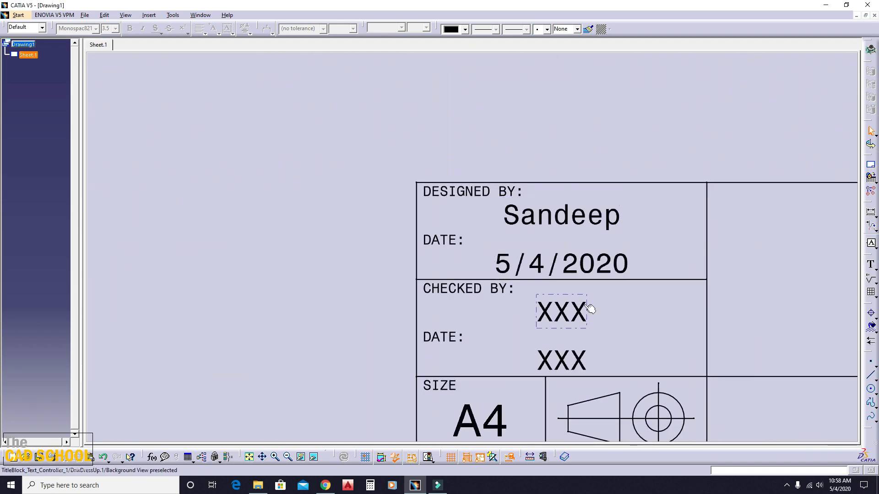
middle_click_drag(627, 335, 520, 233, "ctrl")
mouse_move(550, 269)
middle_mouse_down("ctrl")
mouse_move(613, 284)
mouse_move(517, 336)
middle_mouse_up("ctrl")
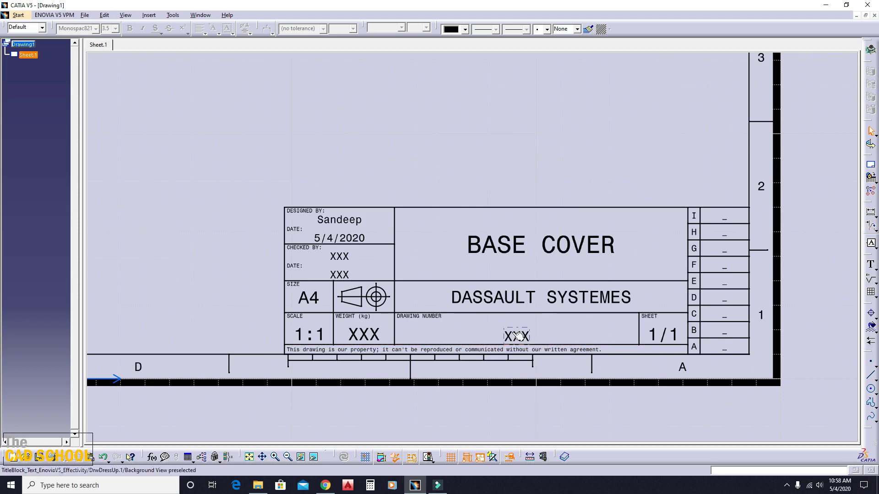
middle_click_drag(534, 298, 536, 316, "ctrl")
middle_click_drag(492, 288, 514, 324)
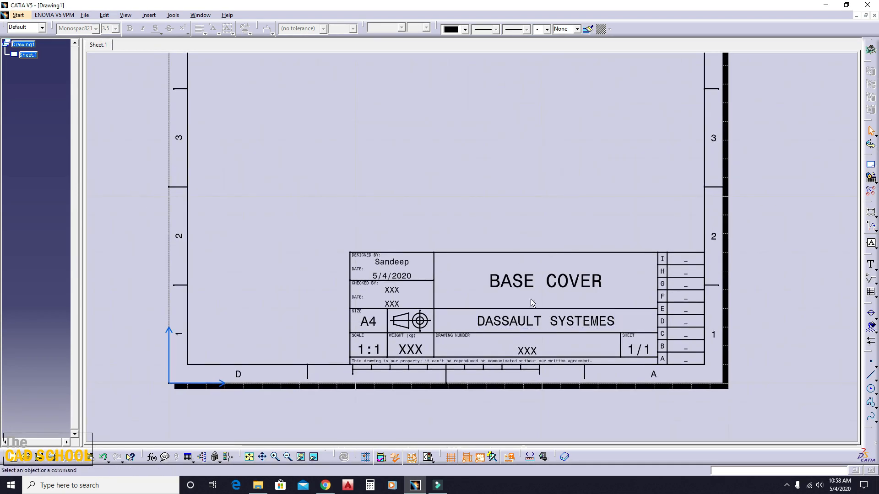
double_click(571, 319)
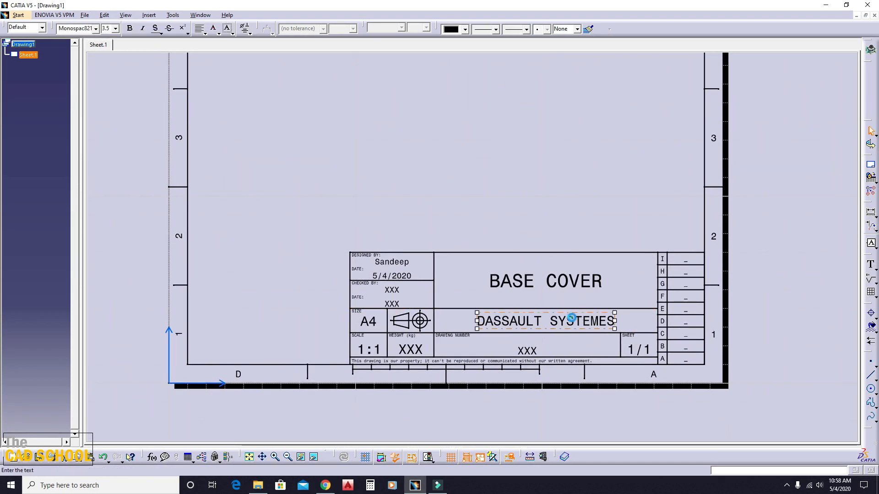
type("DU")
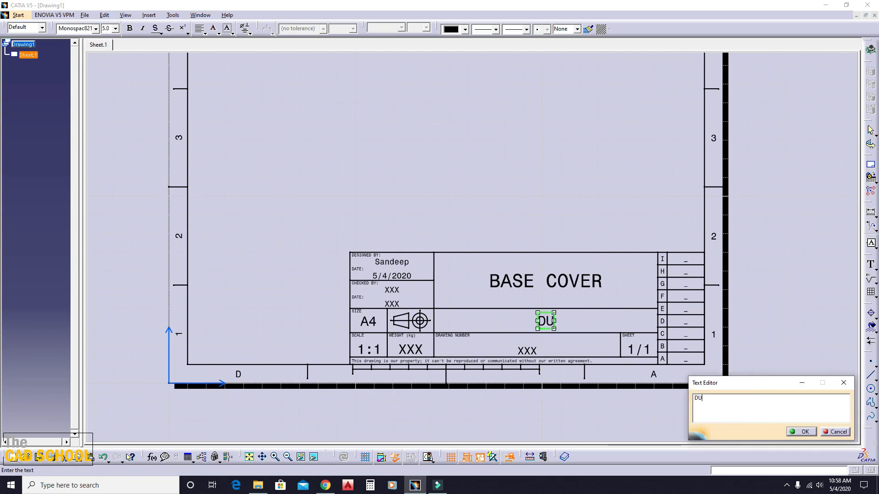
type("BLE")
key("BackSpace")
key("BackSpace")
key("BackSpace")
key("BackSpace")
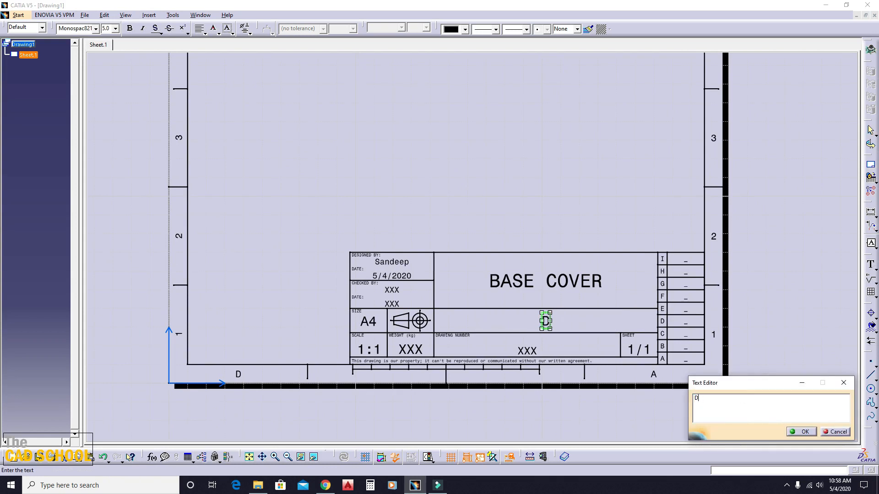
type("OUBLE ")
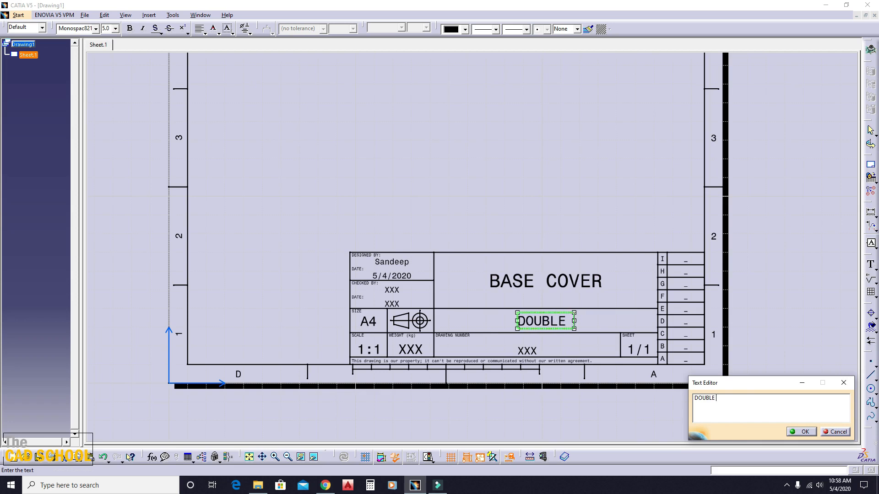
type("BEARING ASS")
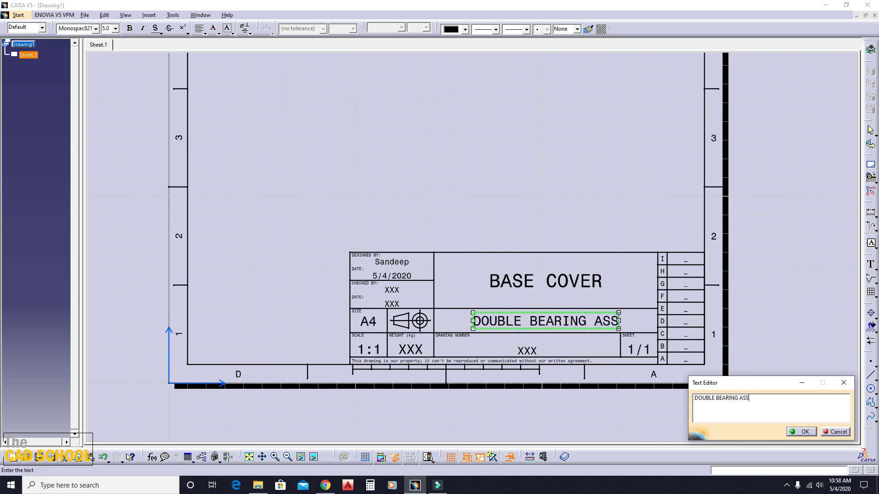
type("EMBLY")
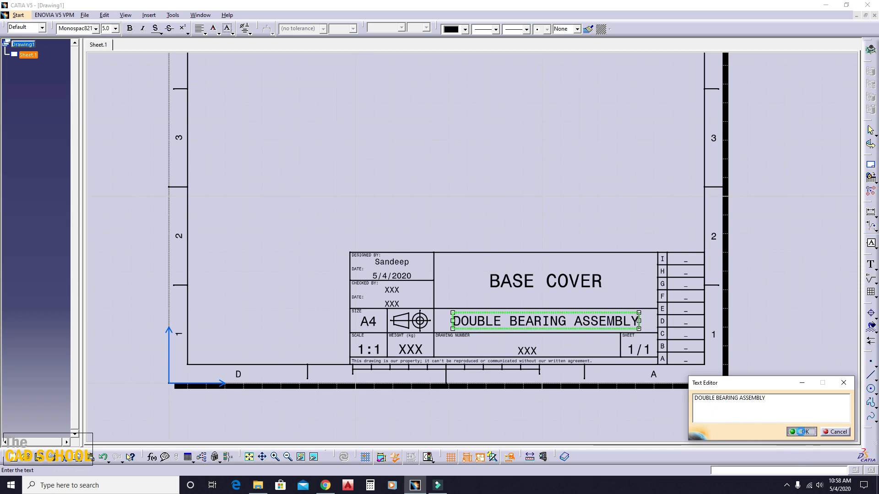
left_click(801, 431)
left_click(779, 322)
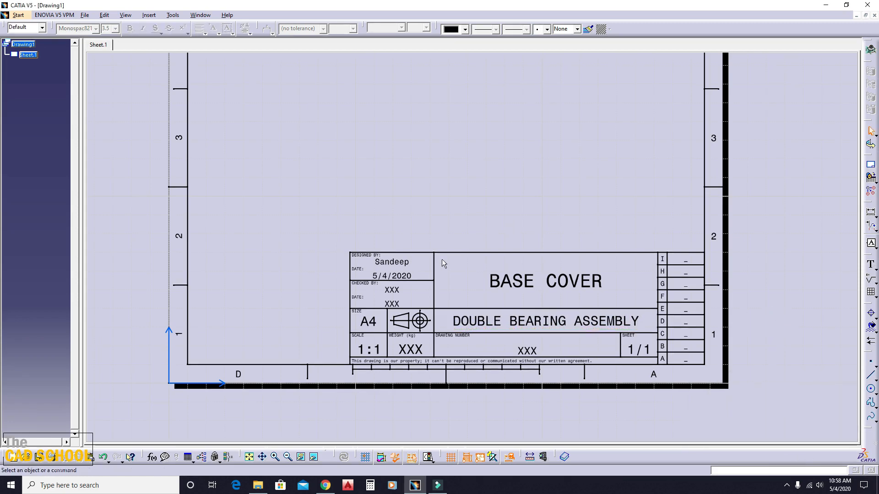
Leave the sheet background and return to the working views of the sheet
middle_click_drag(435, 177, 451, 206, "ctrl")
middle_click_drag(477, 171, 463, 212)
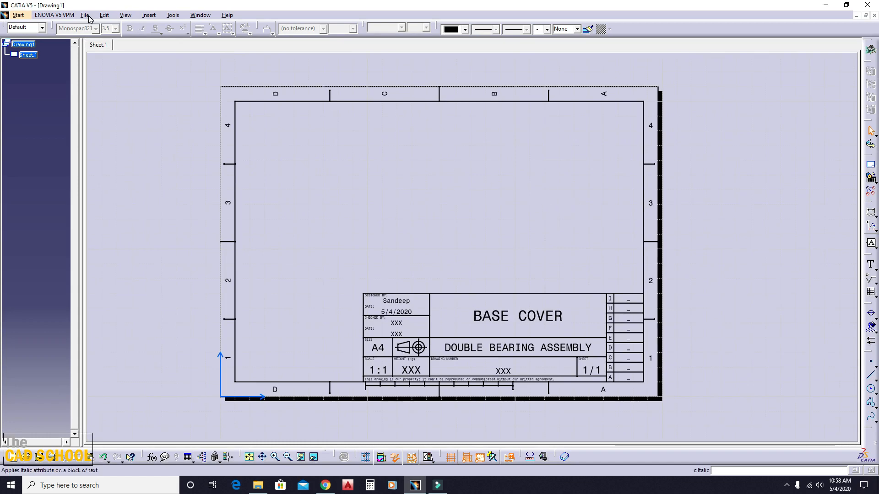
left_click(104, 15)
left_click(137, 252)
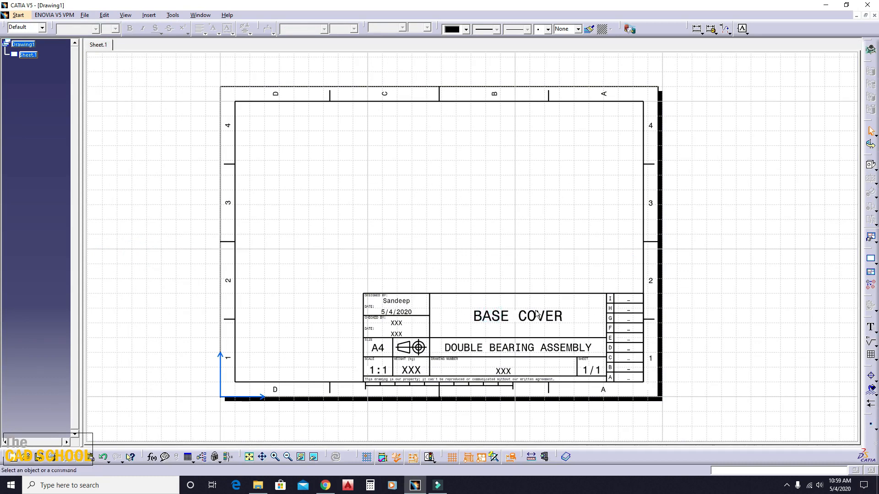
left_click(104, 15)
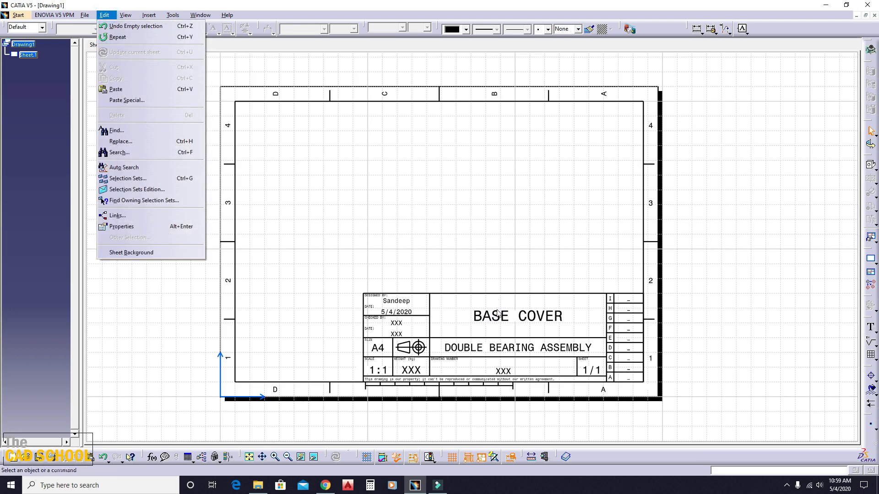
left_click(464, 231)
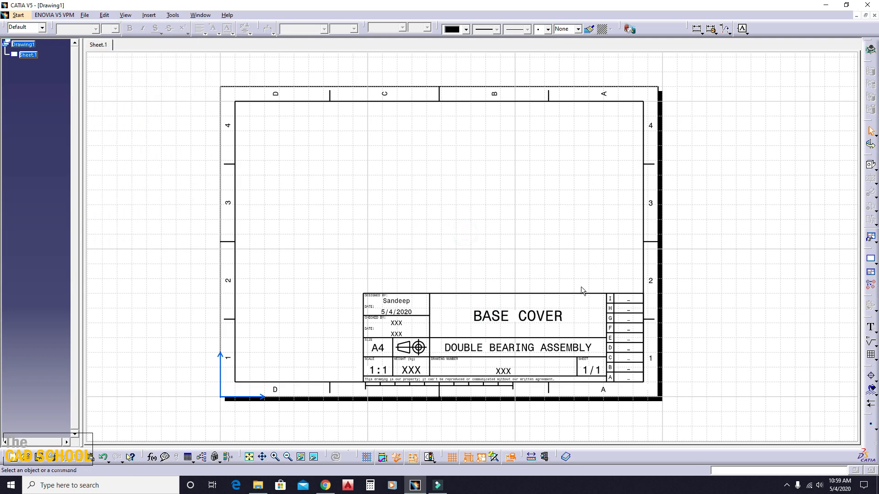
left_click(471, 315)
Undock the Views toolbar and float it in the empty area beside the drawing sheet
left_click(874, 169)
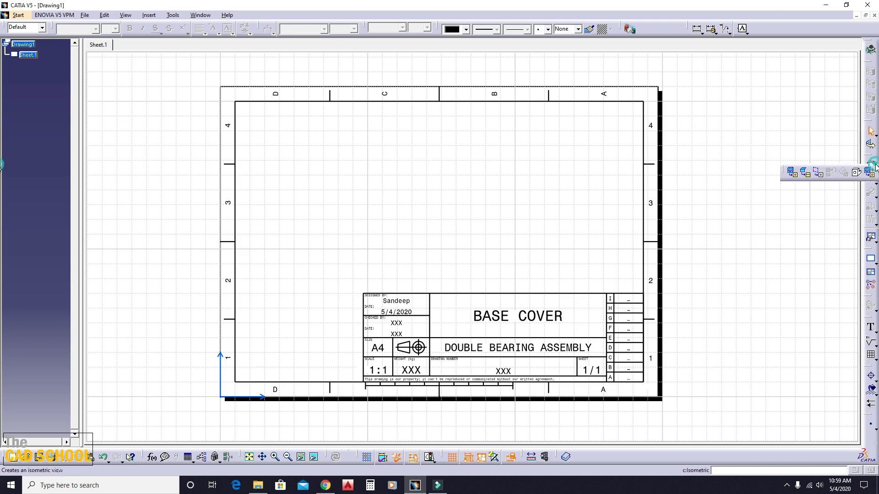
left_click(802, 218)
left_click(870, 158)
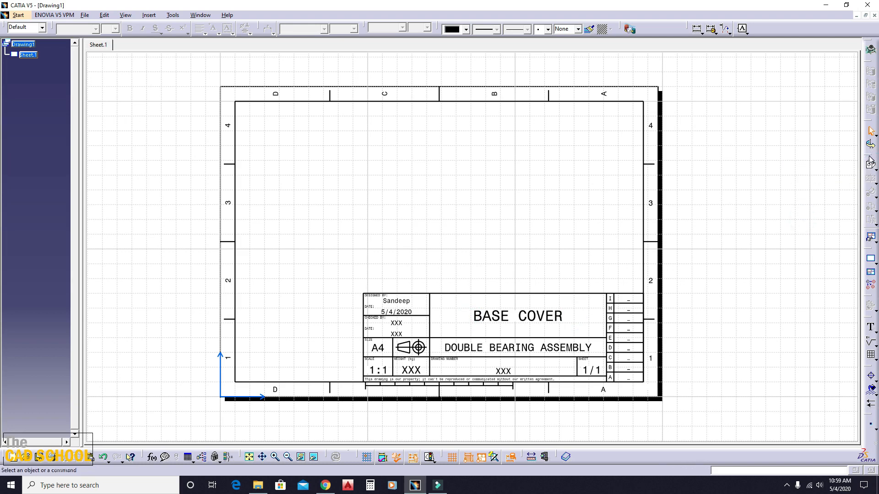
left_click_drag(807, 71, 772, 23)
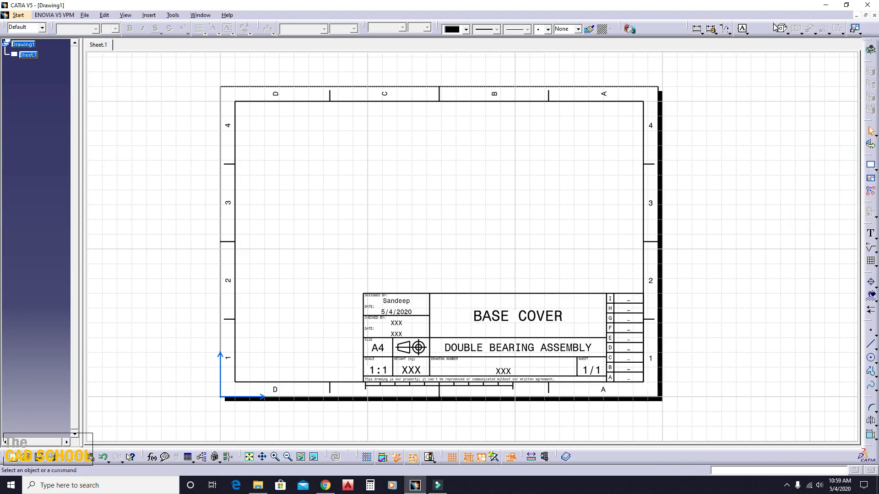
Start a front view from the BASE DOUBLE BEARING part, using its front face in the standard front orientation as the reference plane
left_click(738, 85)
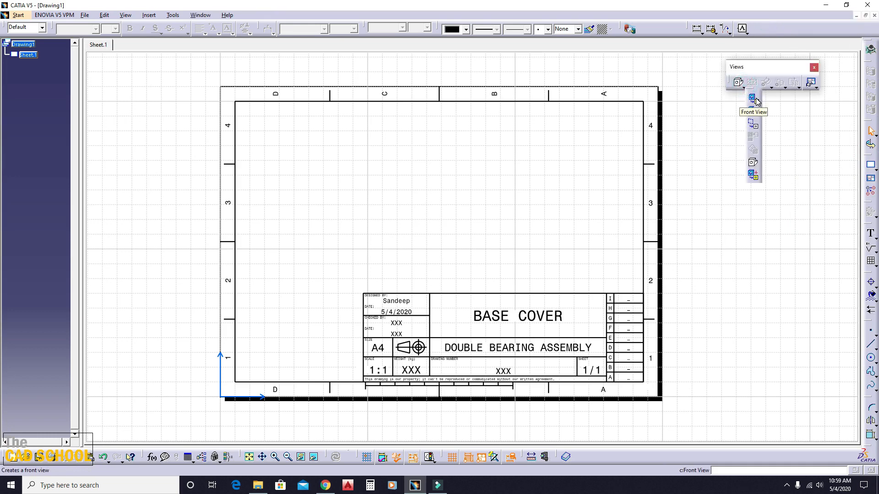
left_click(753, 97)
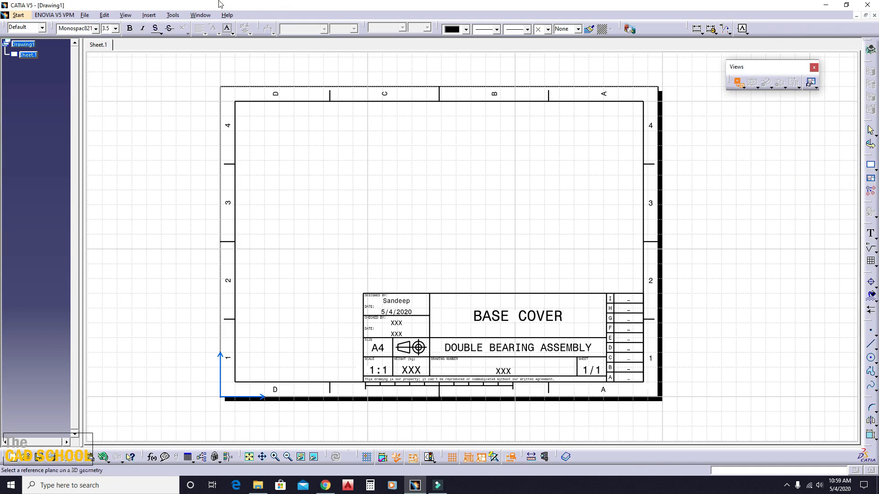
left_click(200, 16)
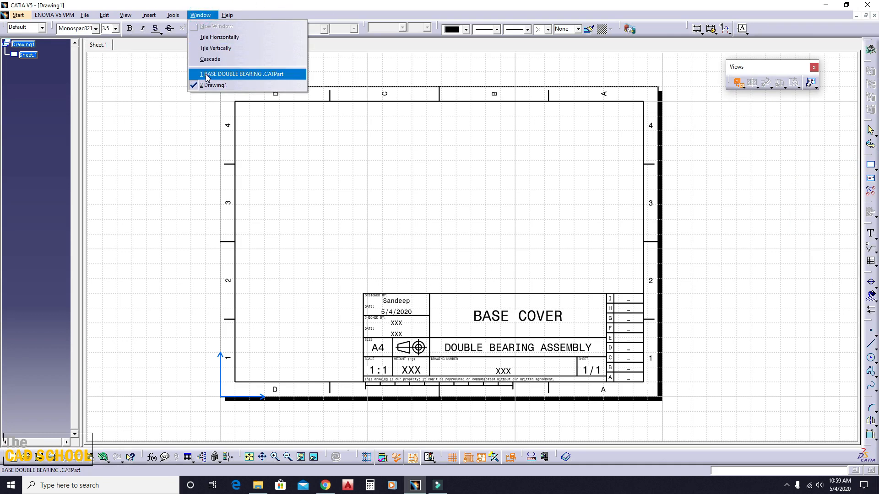
left_click(248, 75)
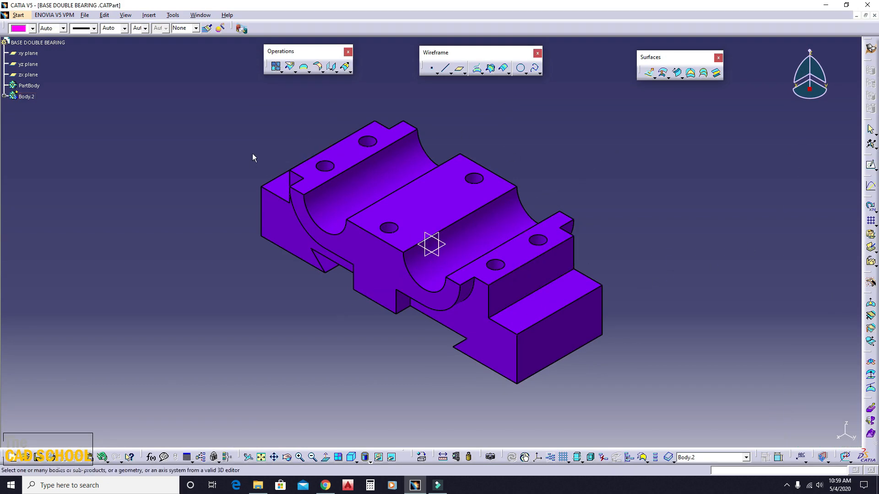
left_click(871, 207)
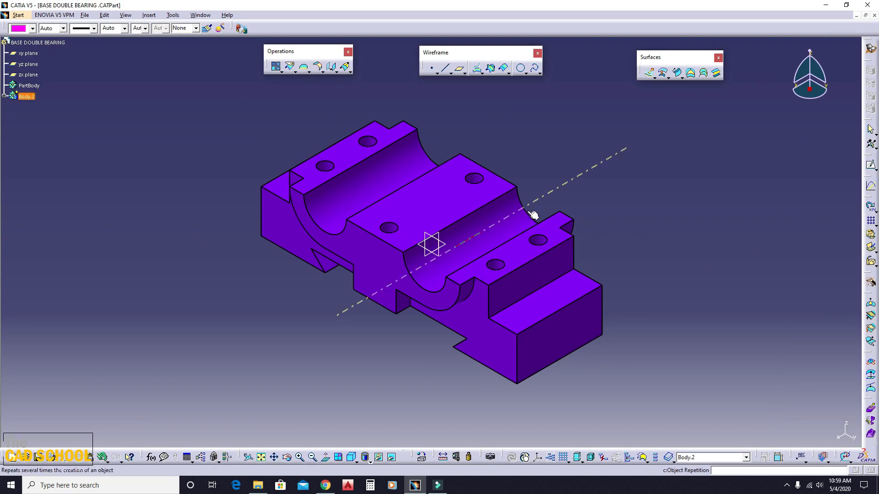
key("Escape")
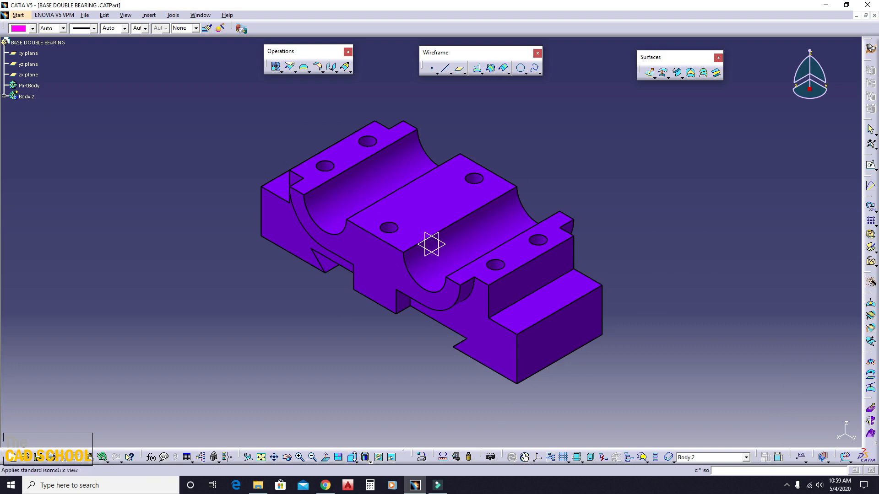
left_click(356, 457)
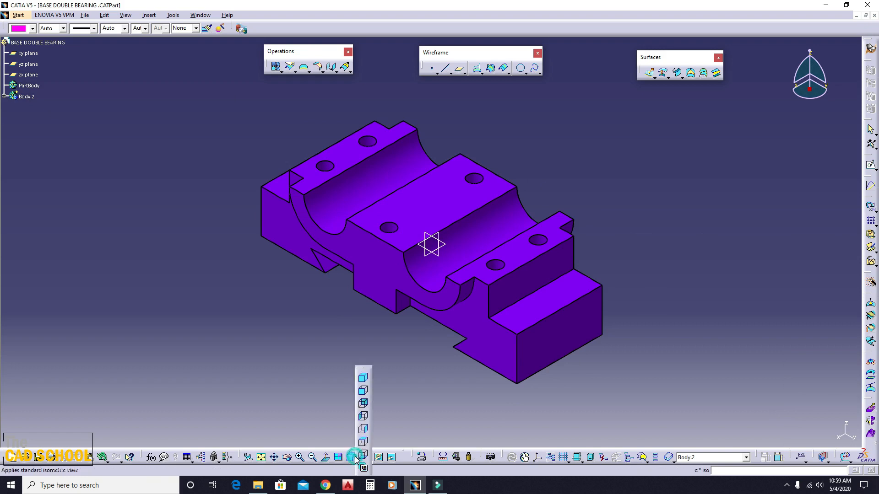
left_click(363, 390)
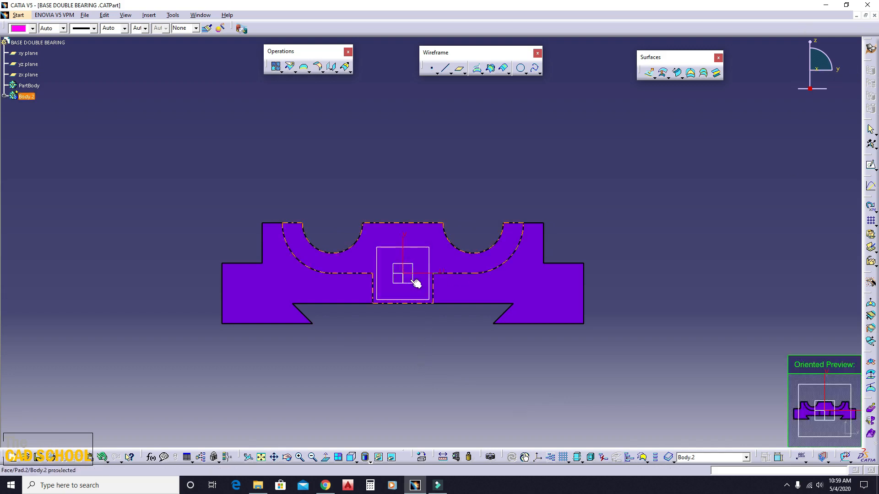
left_click(414, 286)
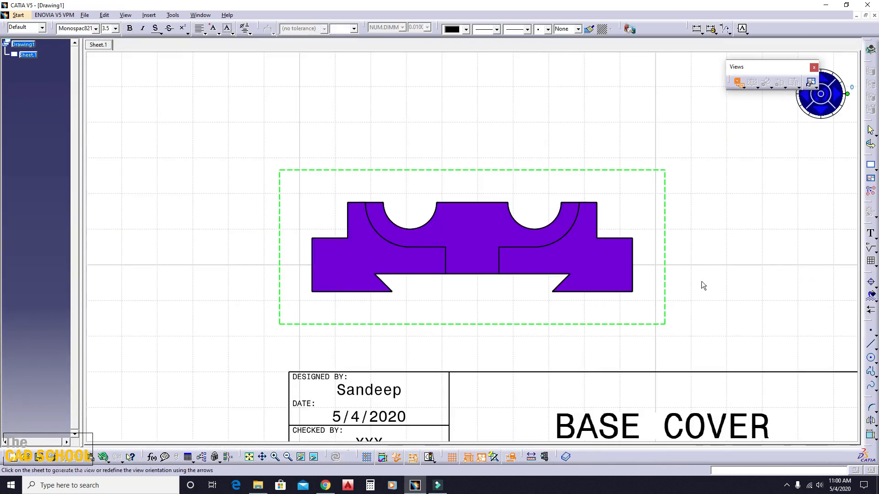
Position the front view preview in the upper-left area of the drawing frame and move the Views toolbar clear of the orientation compass
mouse_move(664, 175)
middle_mouse_down()
mouse_move(509, 203)
mouse_move(518, 238)
middle_mouse_up()
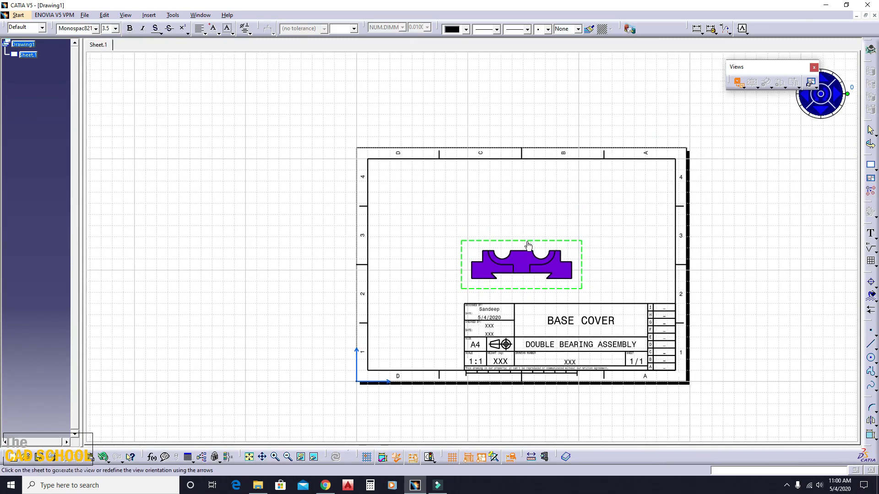
left_click_drag(529, 246, 448, 172)
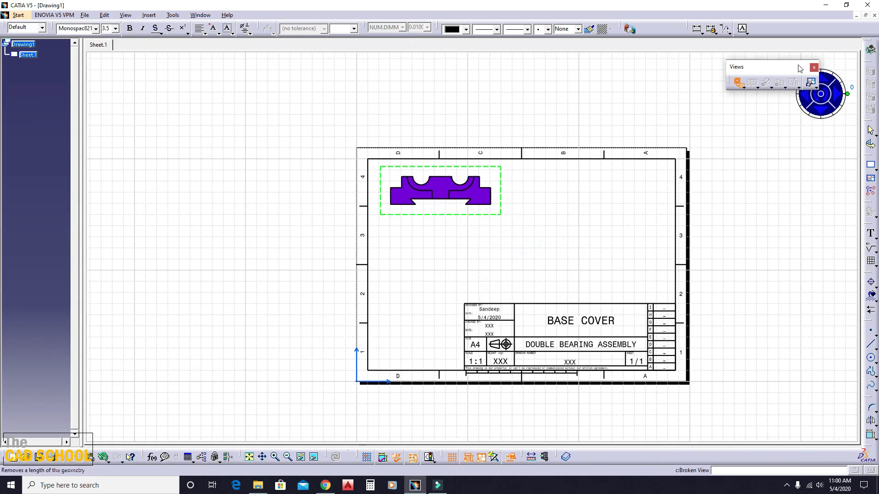
left_click_drag(764, 69, 668, 65)
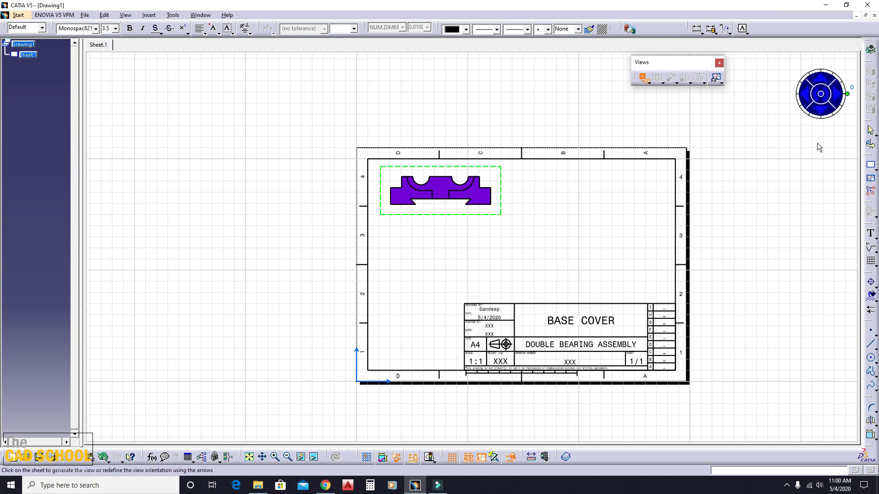
Try sideways, vertical and in-plane rotations of the front view preview, and return it to its original orientation
left_click(807, 100)
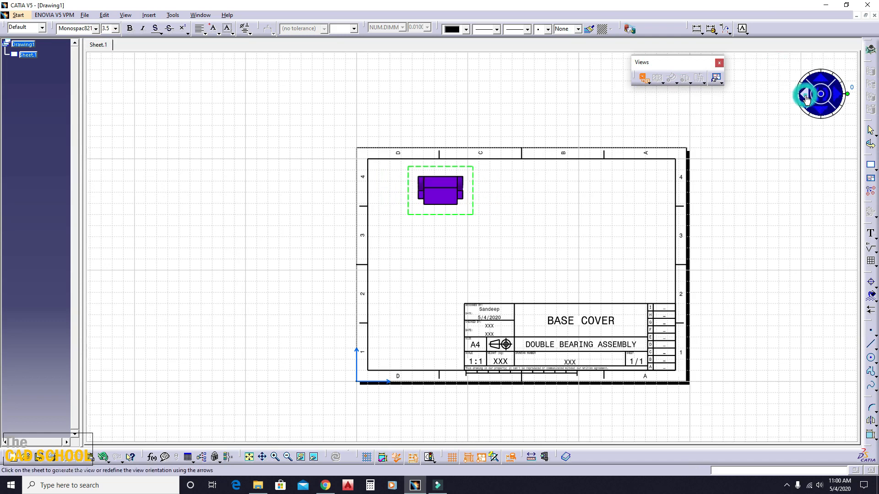
left_click(836, 100)
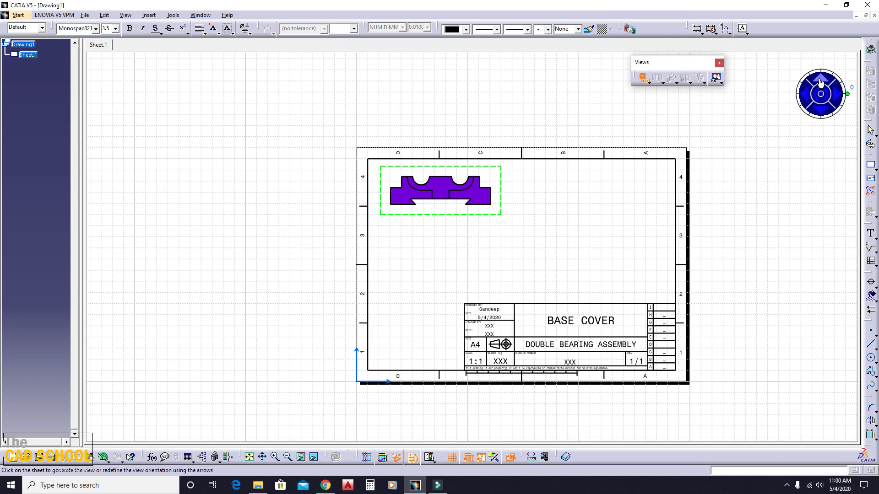
left_click(820, 78)
left_click(820, 108)
left_click(819, 102)
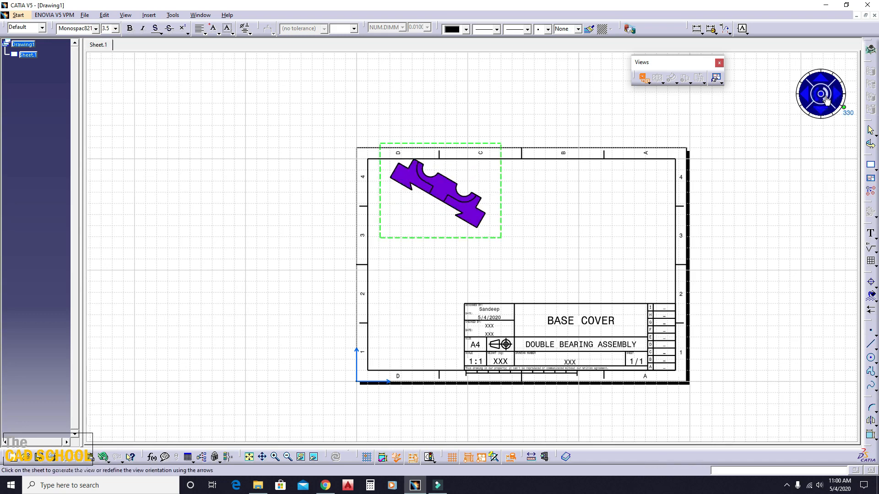
left_click(815, 95)
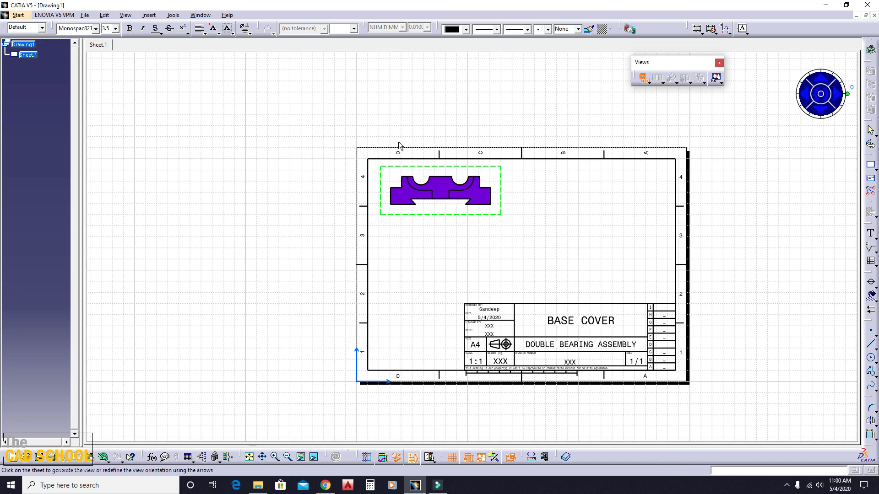
Generate the front view at the chosen position and hide its vertical and horizontal axis arrows
left_click(528, 190)
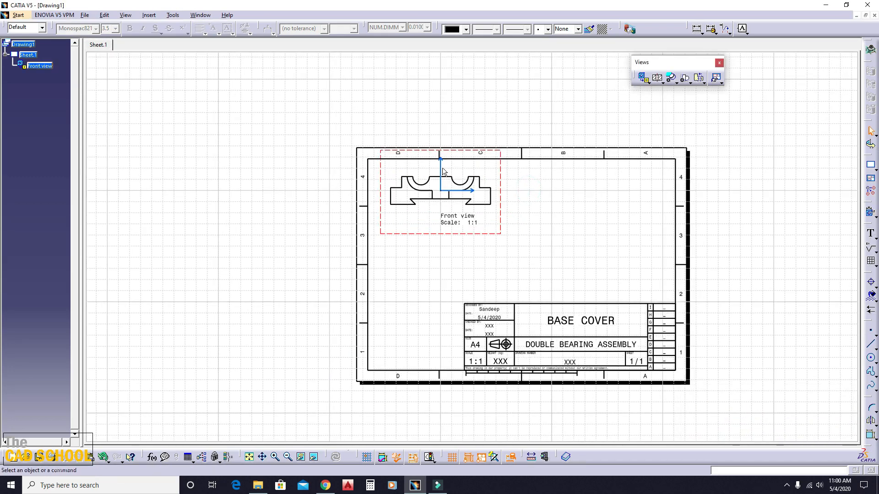
mouse_move(530, 171)
middle_mouse_down()
mouse_move(555, 117)
mouse_move(467, 229)
mouse_move(459, 193)
middle_mouse_up()
right_click(457, 164)
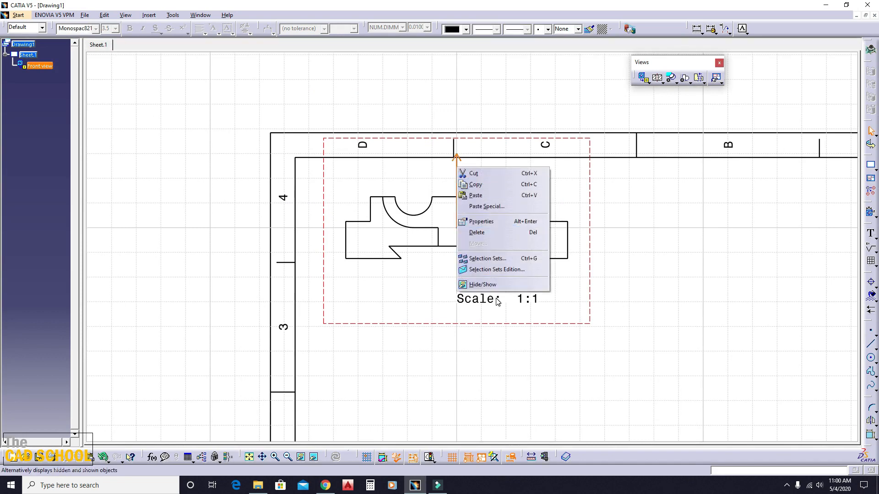
left_click(495, 285)
right_click(462, 229)
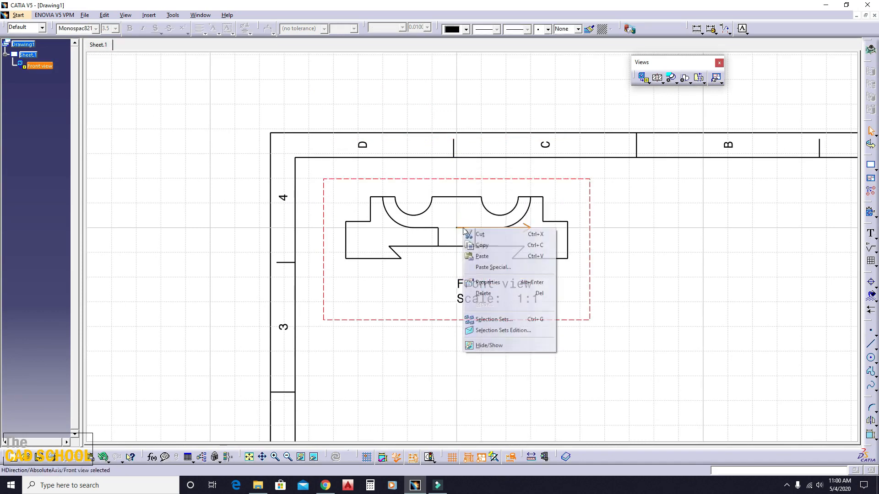
left_click(516, 346)
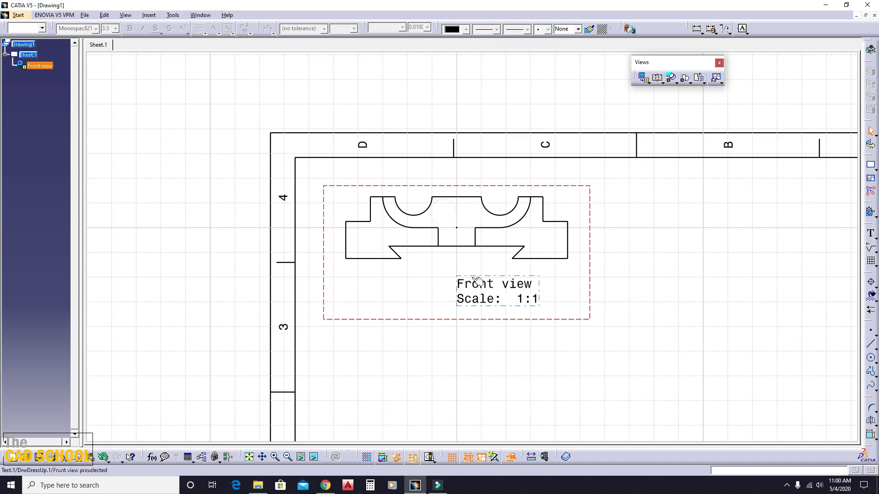
left_click(504, 386)
Move the front view's label closer to the middle beneath the view and set its text height to 2.5 mm
middle_click_drag(643, 314, 607, 238)
left_click(472, 248)
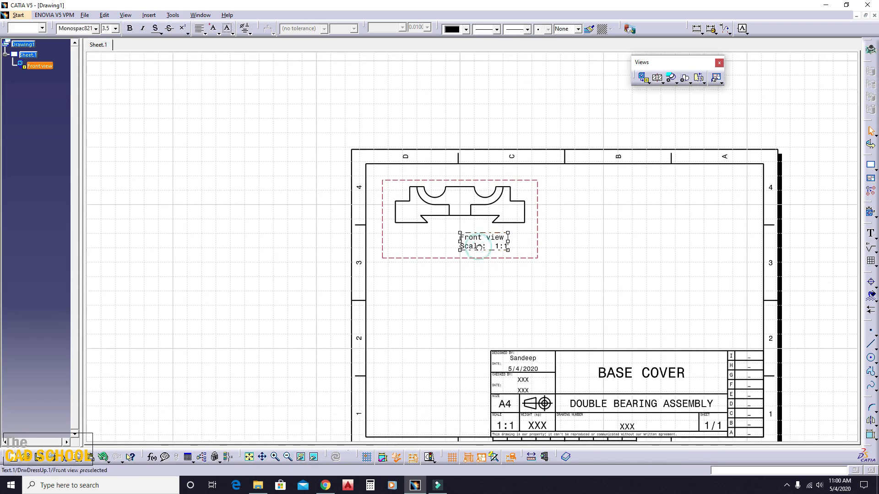
left_click_drag(472, 248, 452, 250)
left_click(459, 254)
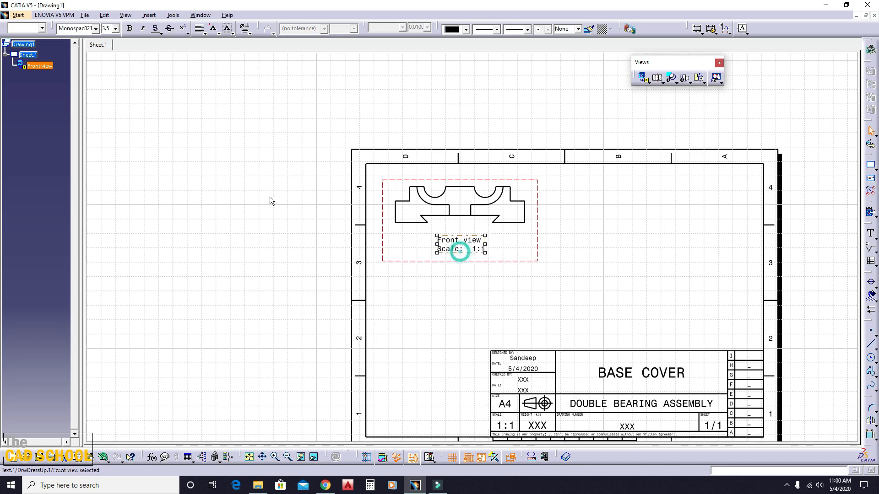
left_click(116, 28)
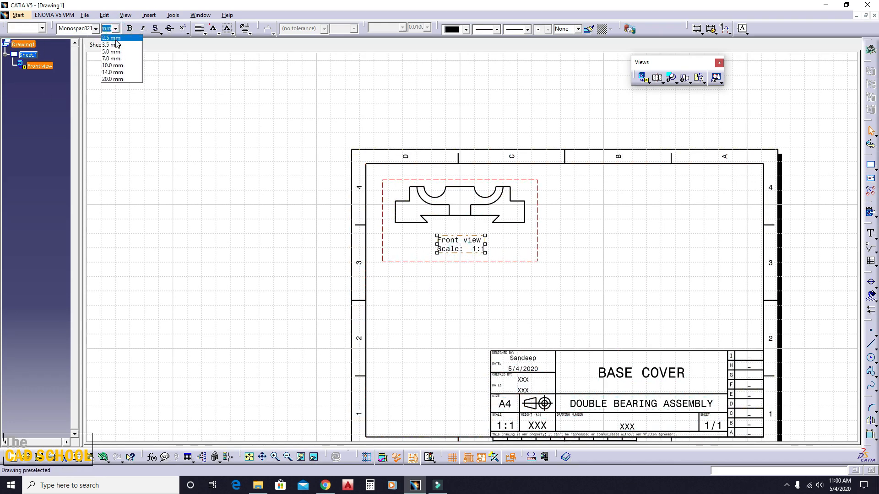
left_click(110, 41)
left_click(612, 274)
Recentre the resized name and scale label beneath the front view
middle_click_drag(471, 267, 464, 234, "ctrl")
double_click(438, 233)
left_click_drag(438, 233, 452, 243)
left_click(737, 241)
middle_click_drag(597, 203, 598, 227, "ctrl")
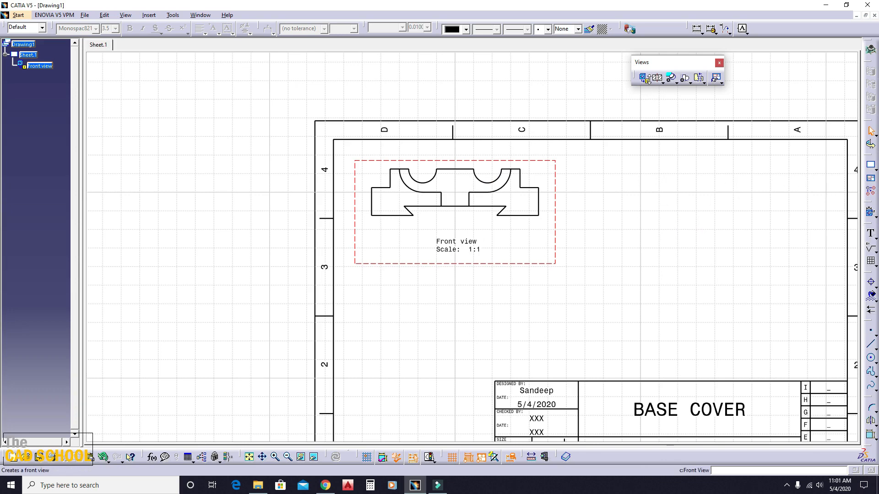
Create projection views from the front view, placing the left view to its right and the top view below it
left_click(659, 81)
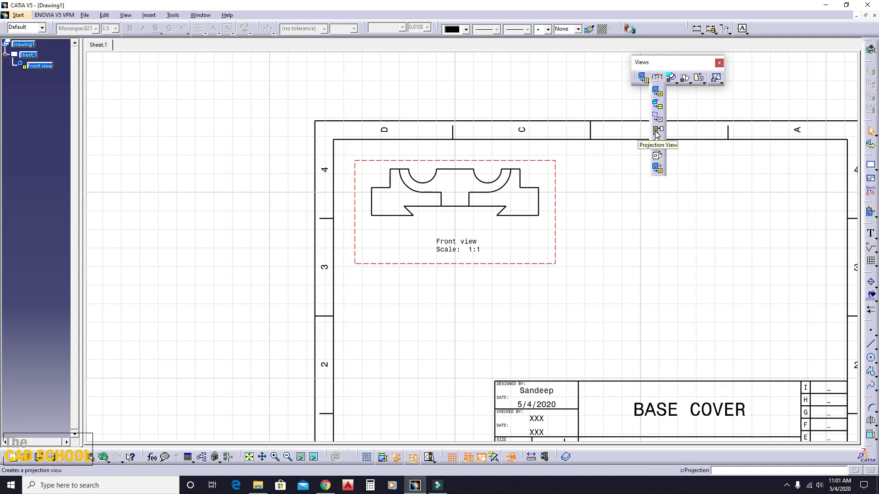
left_click(648, 212)
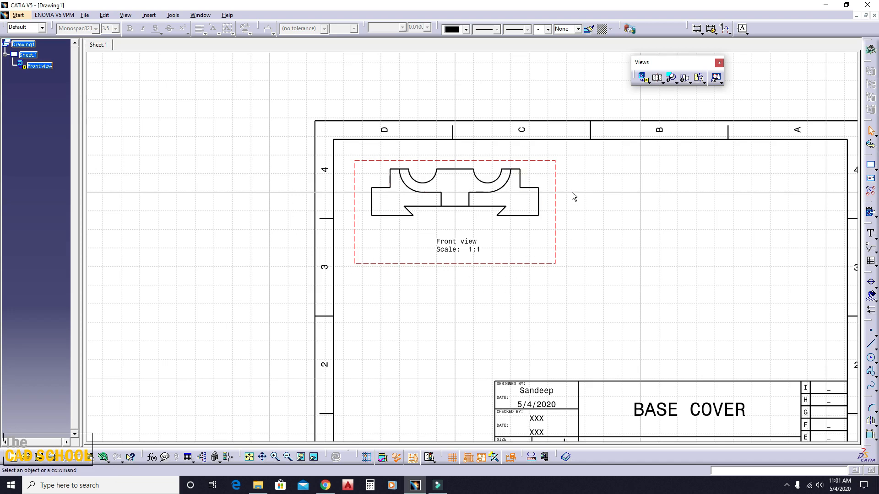
left_click(647, 80)
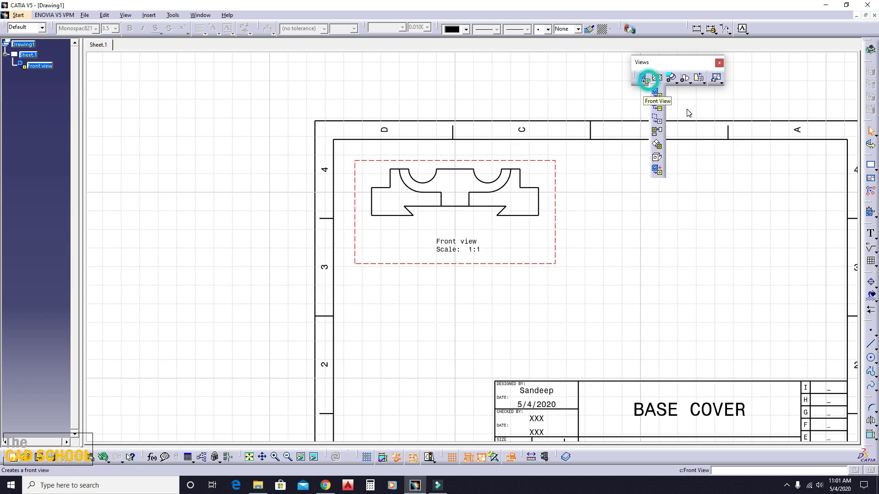
left_click(656, 132)
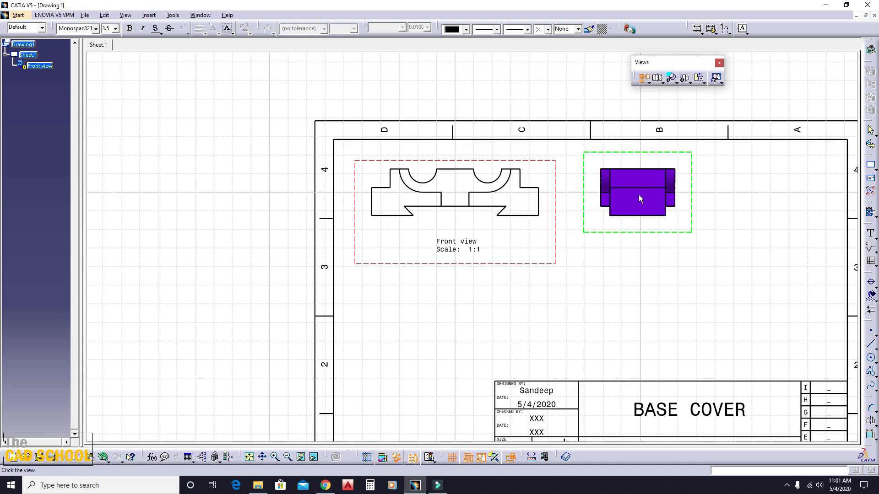
left_click(638, 194)
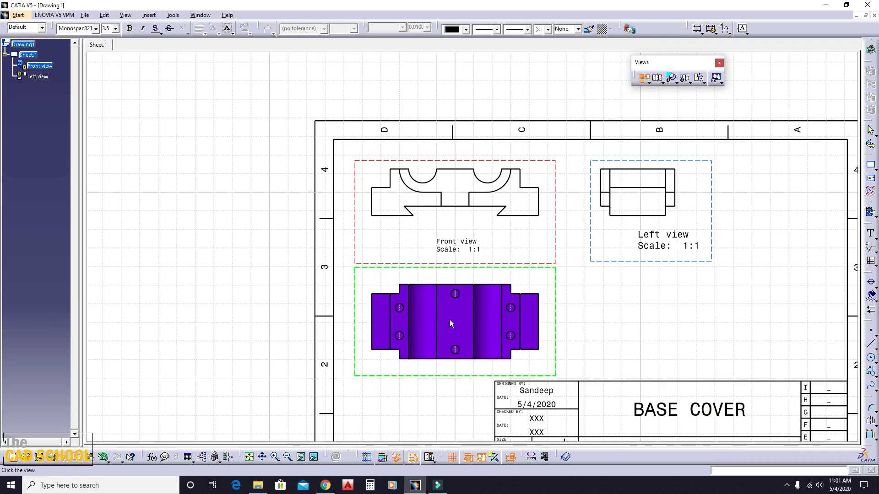
left_click(455, 323)
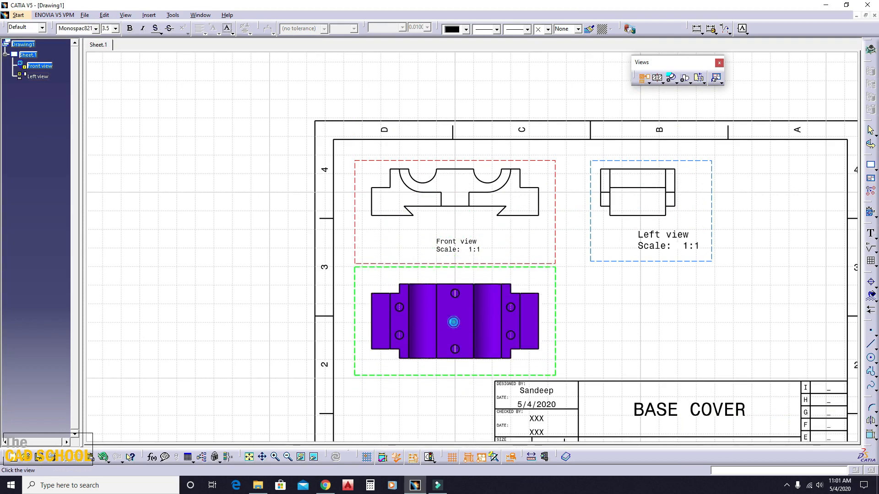
Set the text height of the left view and top view labels to 2.5 mm
middle_click_drag(556, 318, 512, 263)
left_click(627, 191)
left_click(405, 360, "ctrl")
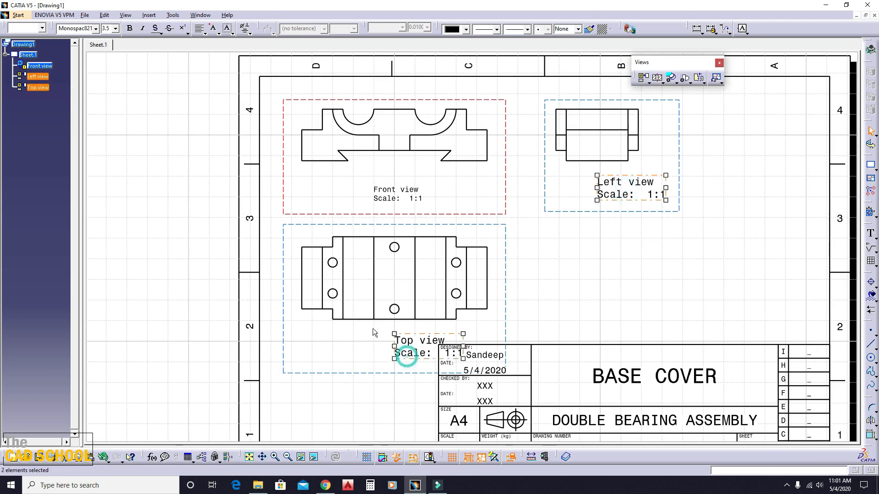
left_click(115, 28)
left_click(113, 39)
left_click(629, 252)
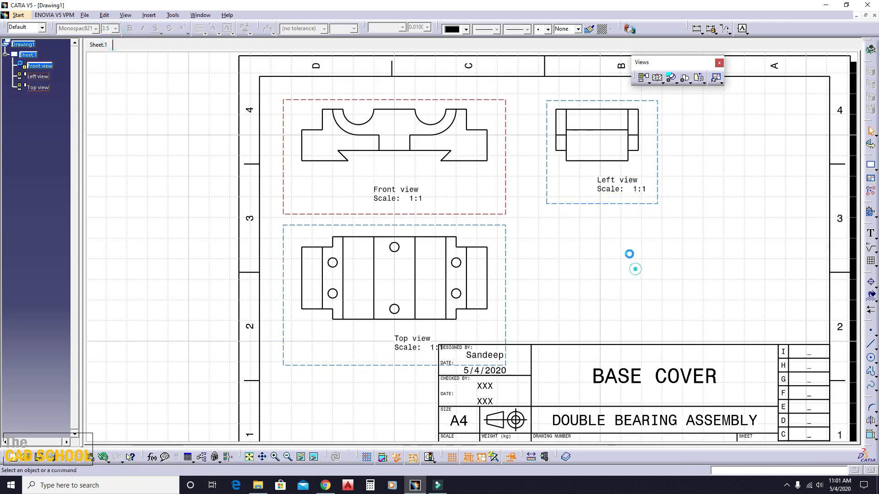
Centre the name and scale labels beneath the left view and the top view, clear of the title block
left_click_drag(616, 188, 588, 187)
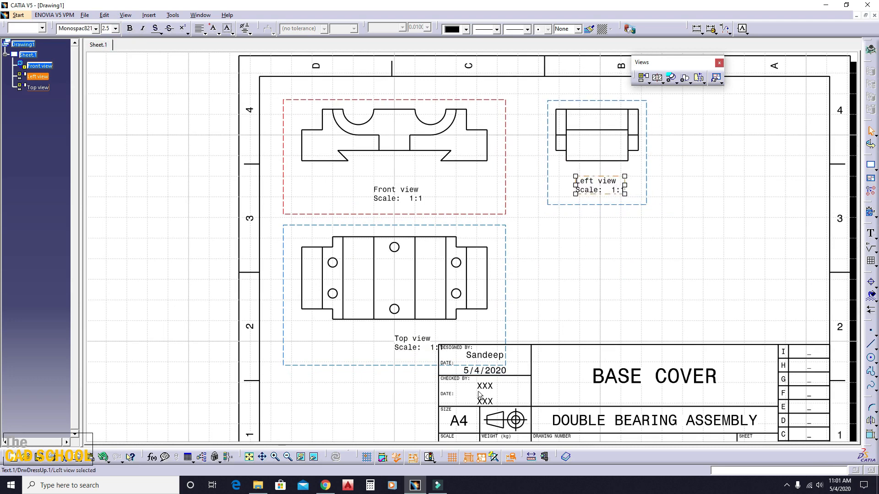
left_click_drag(415, 351, 389, 364)
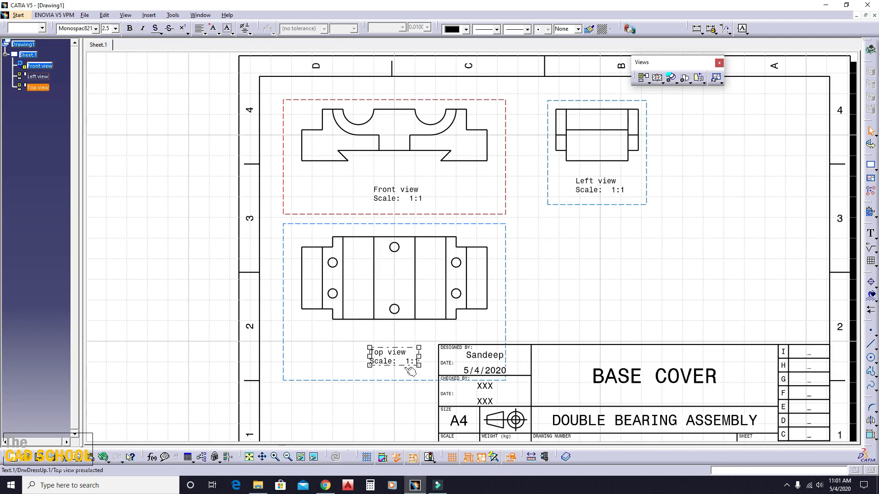
left_click(631, 275)
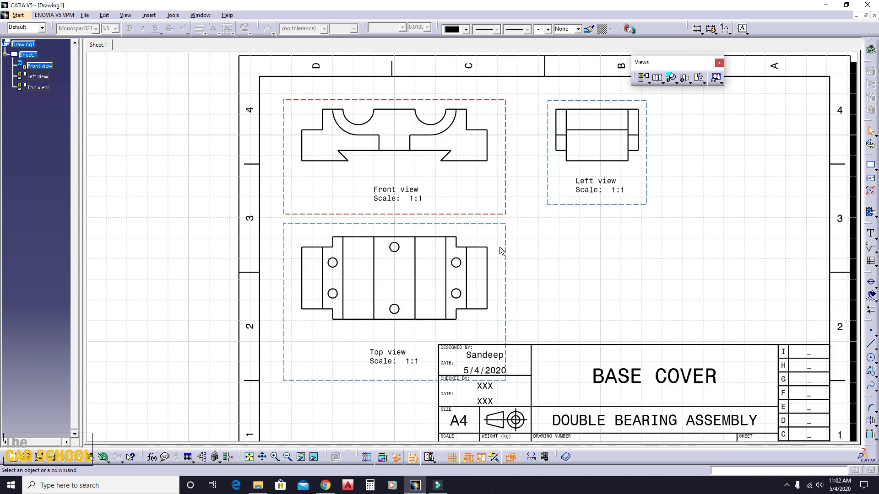
Make the top view the active view on the sheet
middle_click_drag(503, 197, 470, 233, "ctrl")
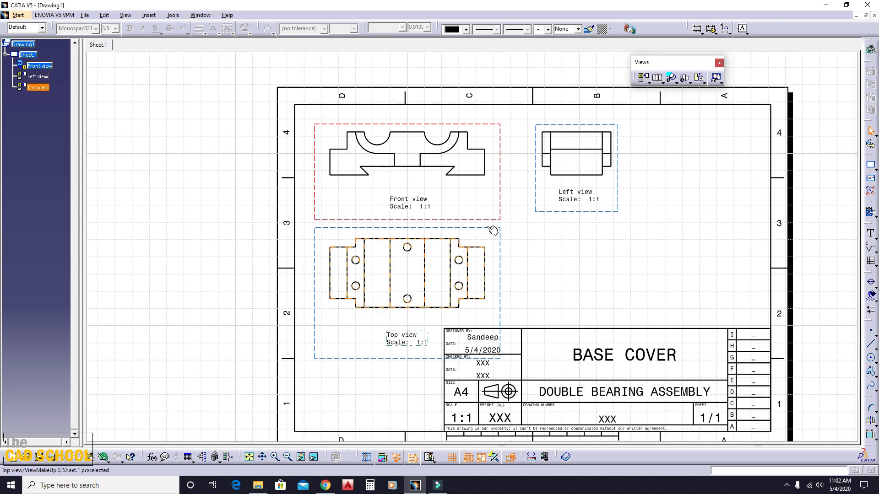
double_click(492, 230)
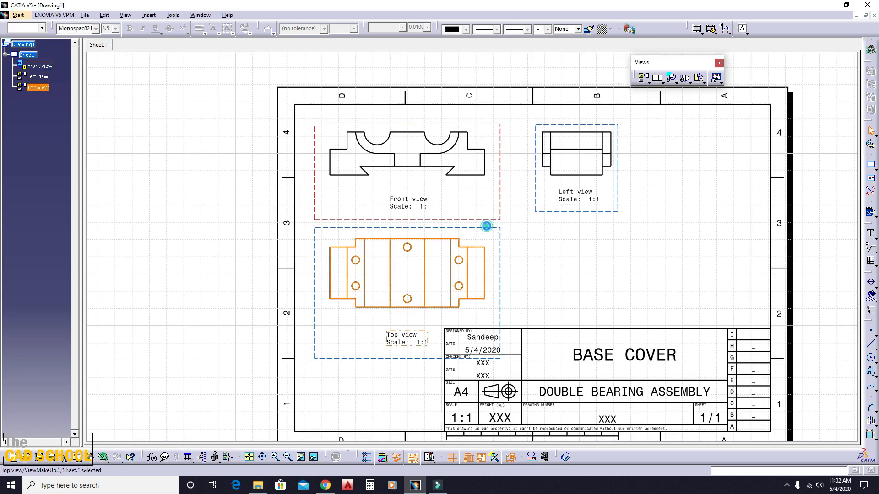
left_click(632, 235)
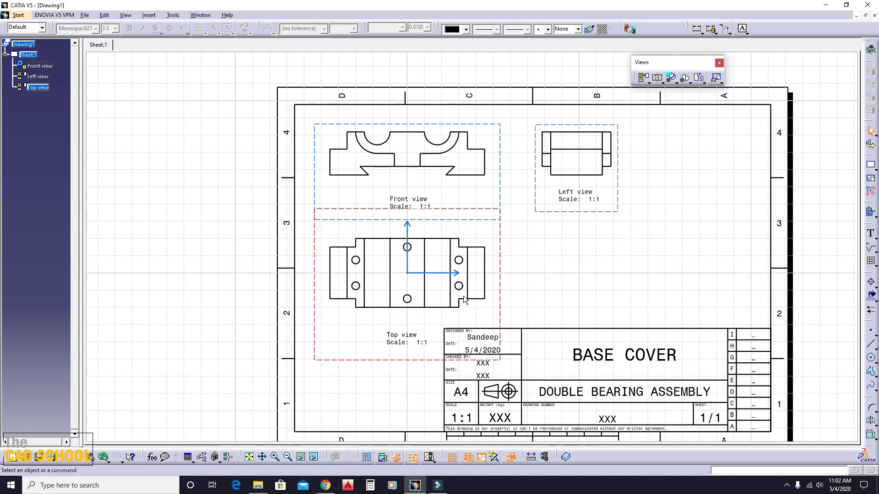
Project two views from the top view, one to its left and one to its right
left_click(643, 78)
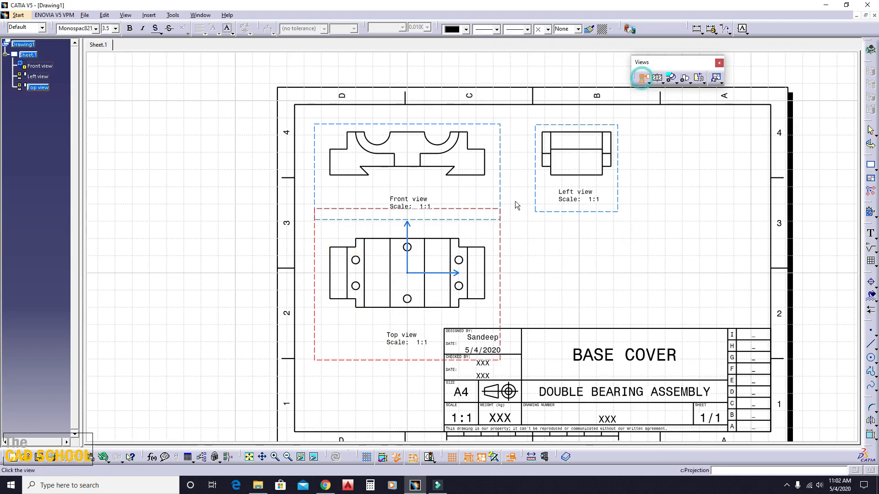
middle_click_drag(238, 263, 399, 246)
left_click(320, 248)
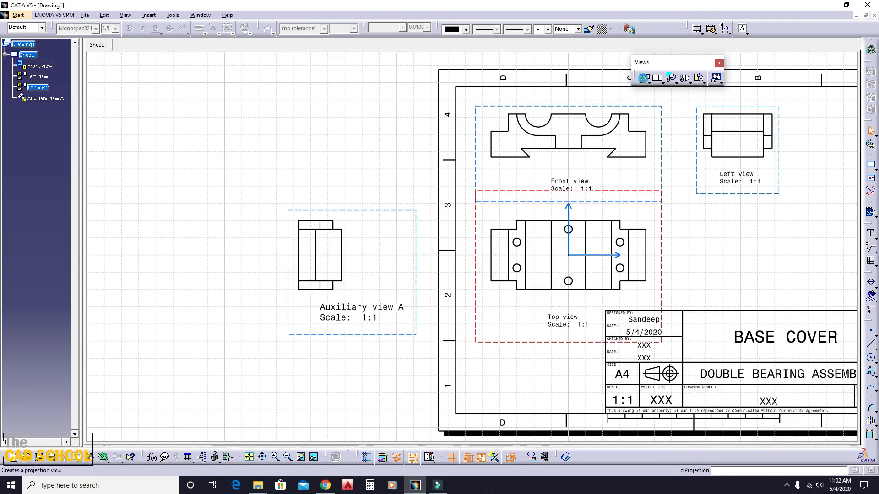
left_click(643, 78)
left_click(762, 268)
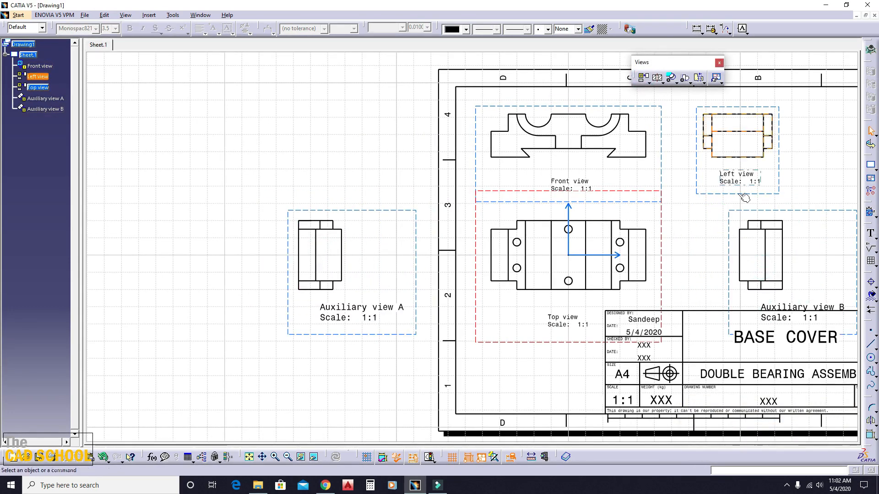
Delete both auxiliary views on either side of the top view
left_click(749, 212)
key("Delete")
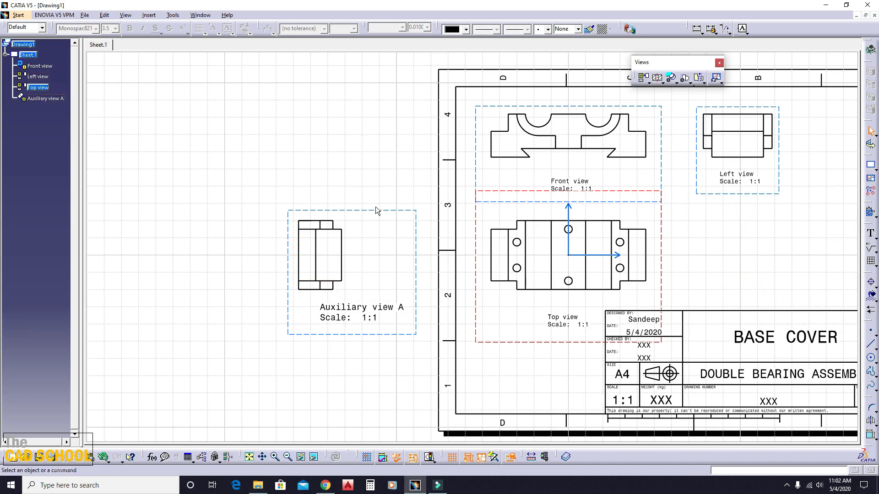
left_click(375, 210)
key("Delete")
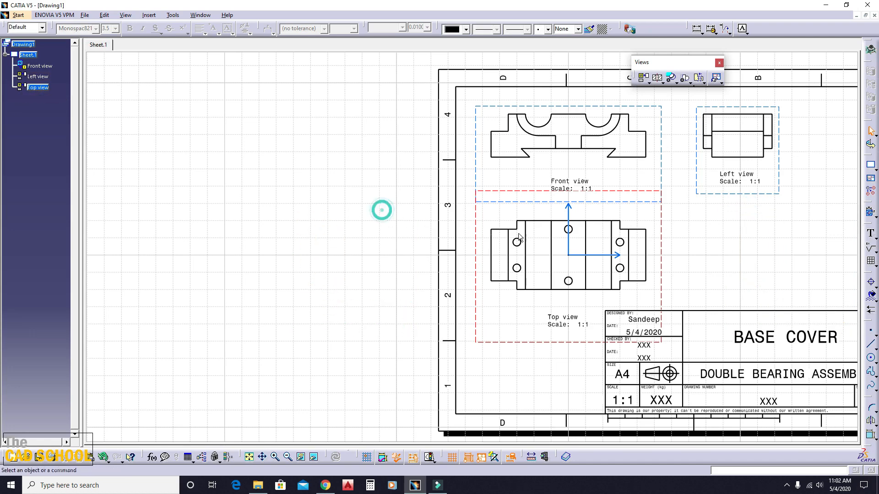
Hide the axis arrows and the origin point of the top view
right_click(568, 207)
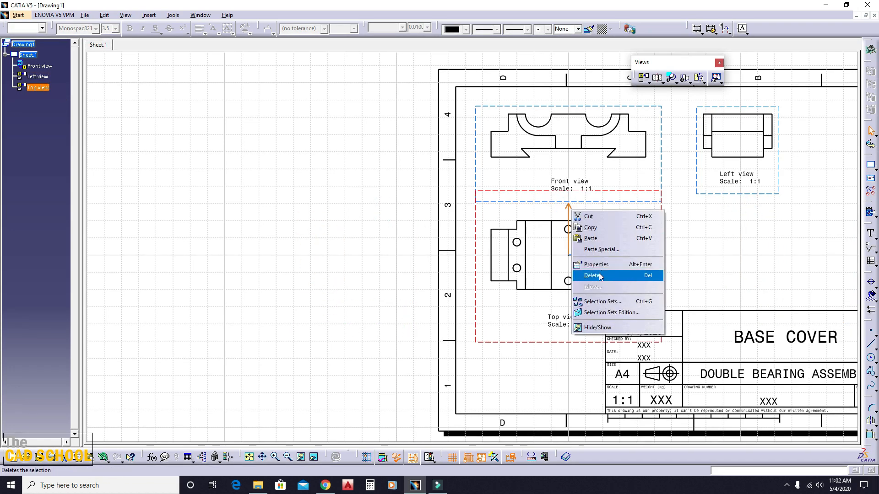
left_click(598, 329)
right_click(570, 255)
left_click(605, 375)
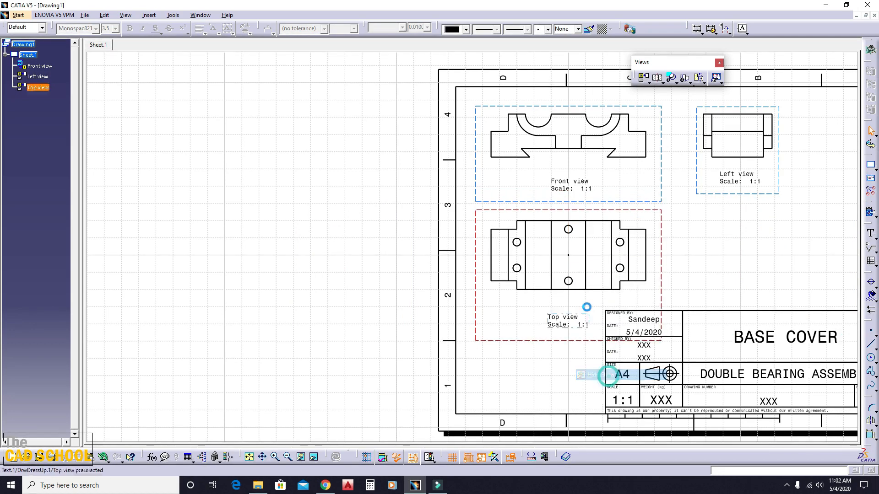
left_click(568, 255)
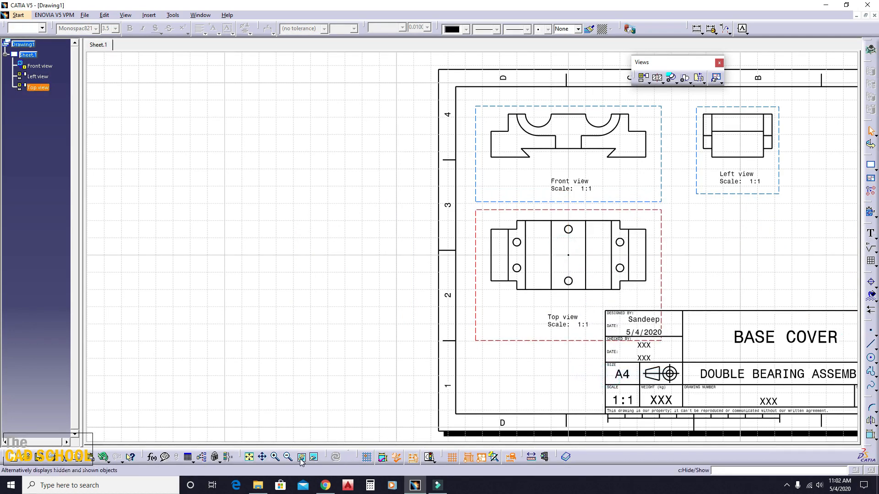
left_click(303, 300)
Create an isometric view of the BASE DOUBLE BEARING part, oriented isometrically in the part window, in the free area above the title block
mouse_move(647, 261)
middle_mouse_down()
mouse_move(545, 261)
mouse_move(594, 270)
mouse_move(618, 183)
middle_mouse_up()
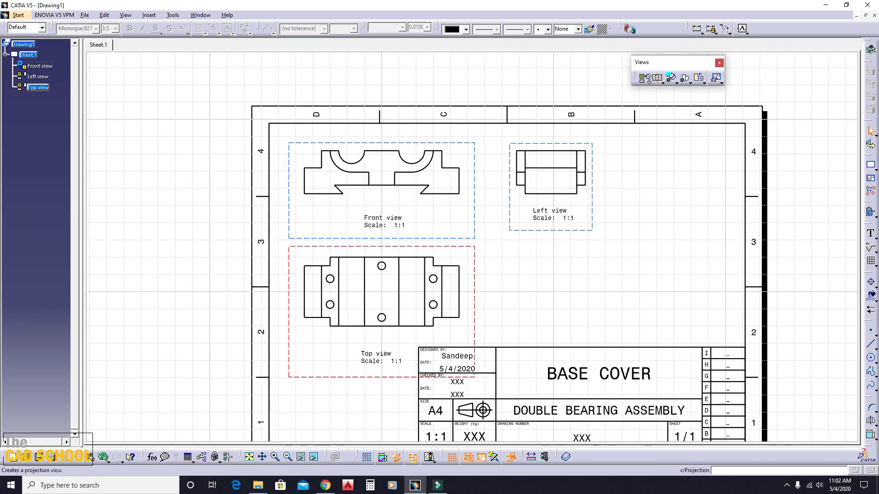
left_click(662, 83)
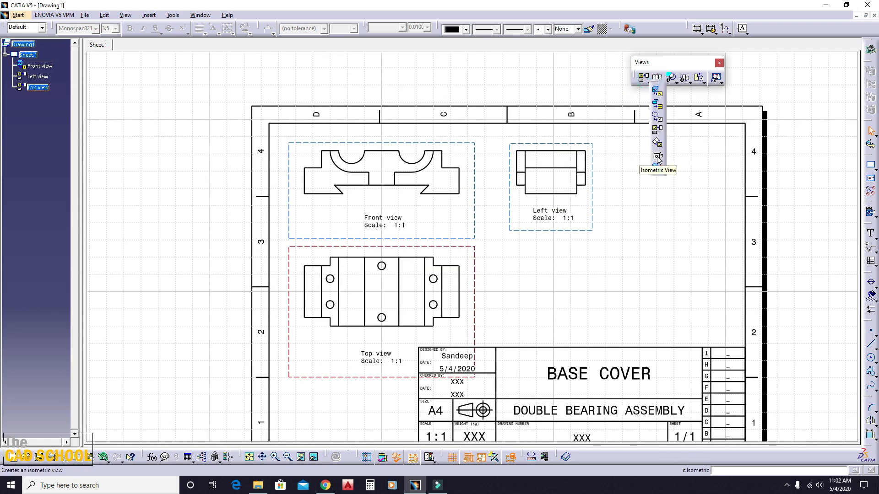
left_click(200, 14)
left_click(221, 74)
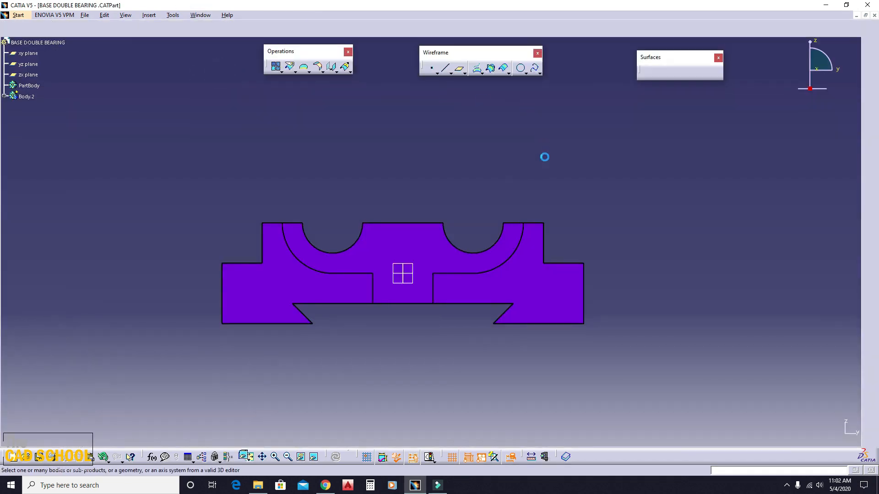
left_click(353, 457)
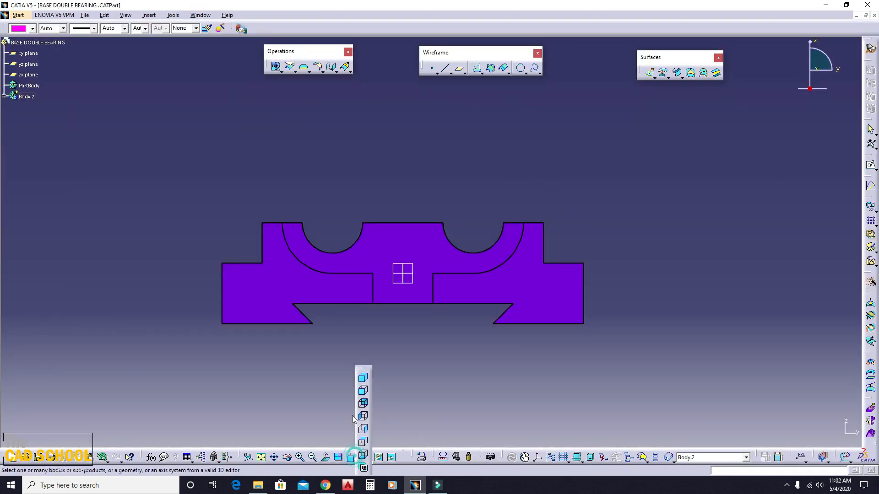
left_click(361, 375)
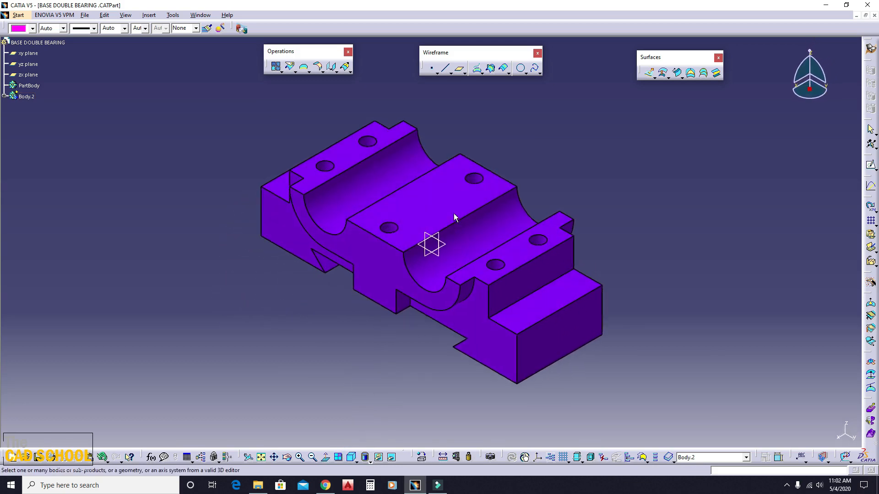
left_click(455, 215)
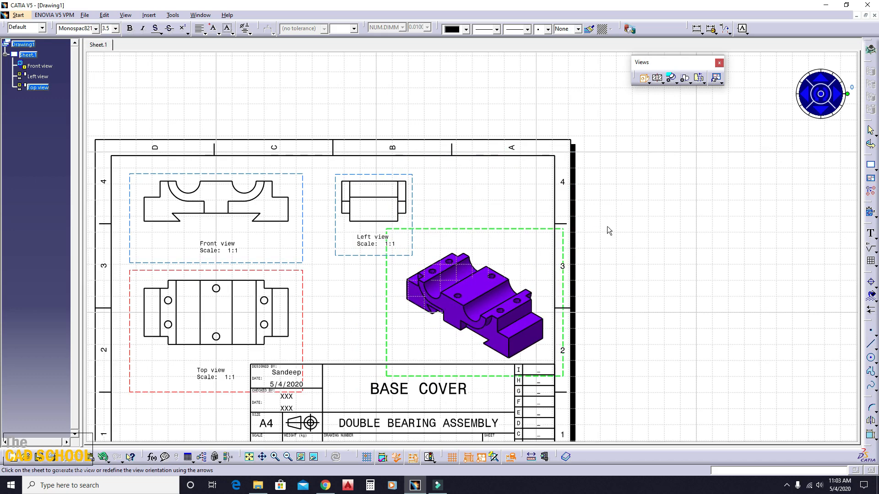
left_click(681, 214)
Move the isometric view's label to the lower left of the part, above the title block, and set its text height to 2.5 mm
middle_click_drag(465, 263, 589, 202)
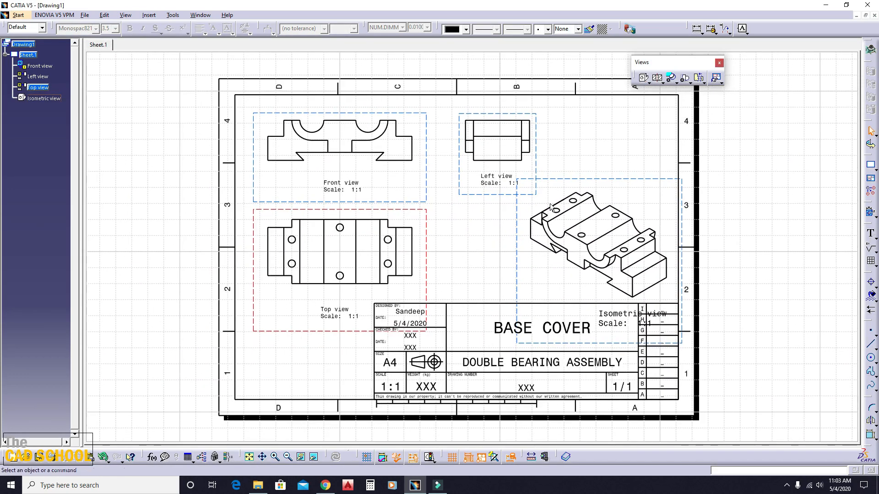
left_click_drag(611, 323, 548, 289)
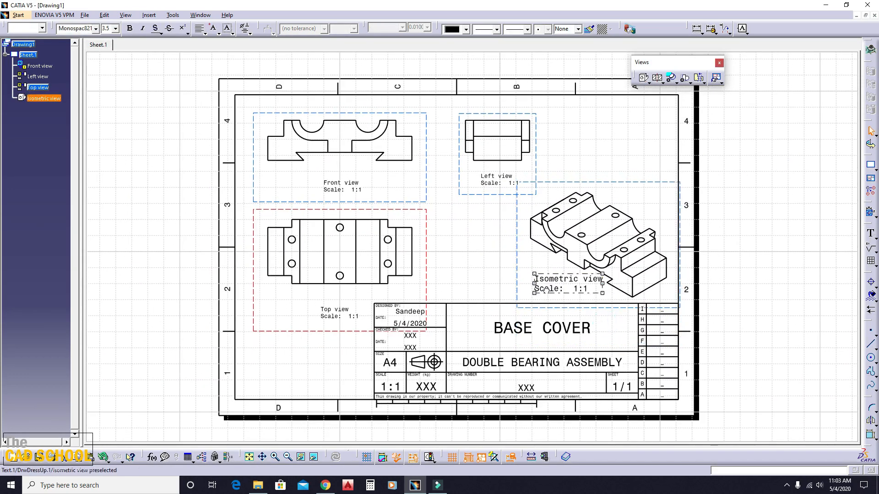
left_click(115, 28)
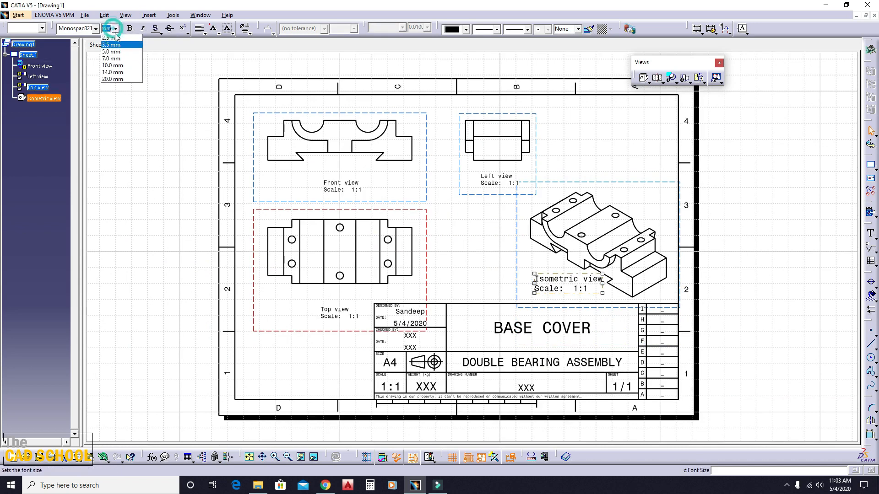
left_click(114, 39)
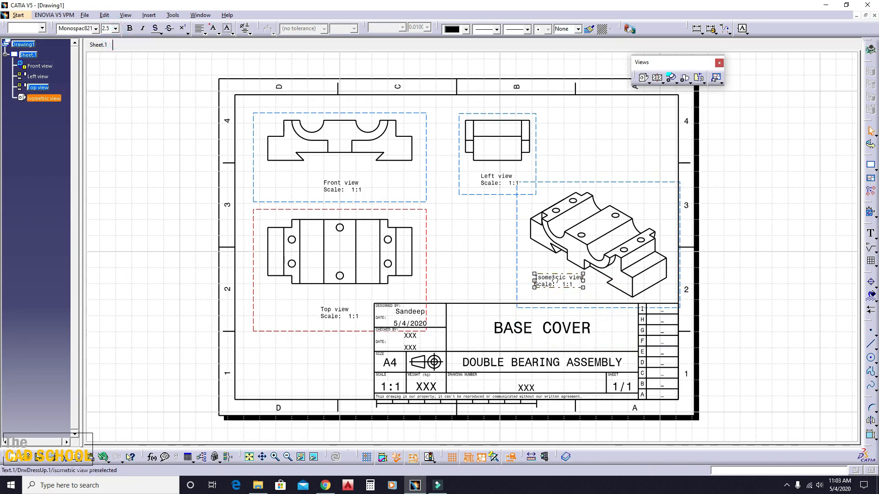
left_click_drag(557, 280, 559, 283)
left_click(777, 243)
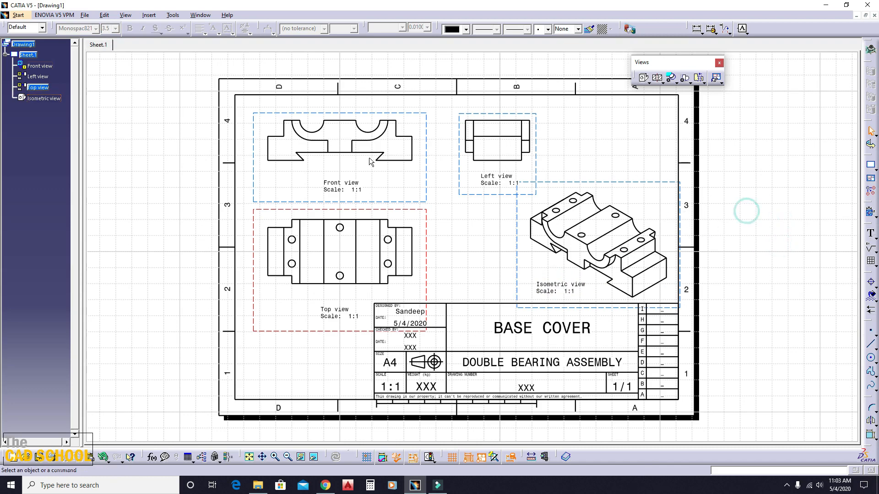
Turn on hidden lines in the front view's properties
middle_click_drag(415, 158, 494, 194)
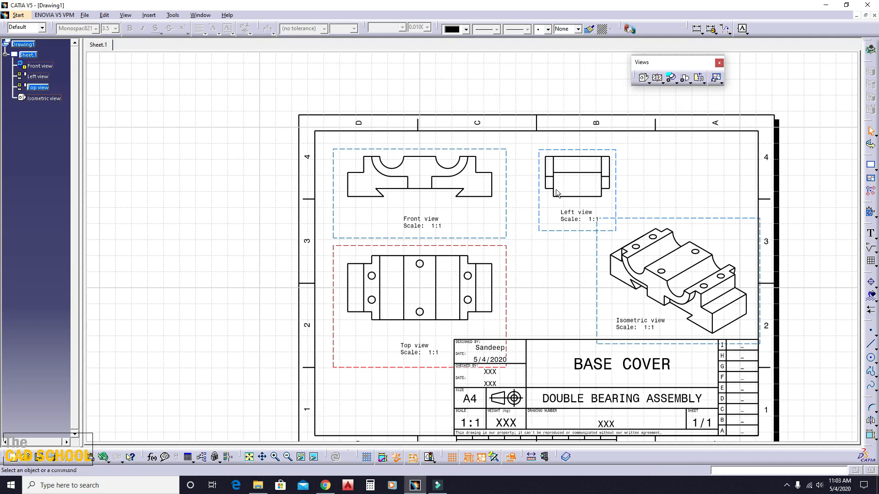
middle_click_drag(387, 190, 414, 173)
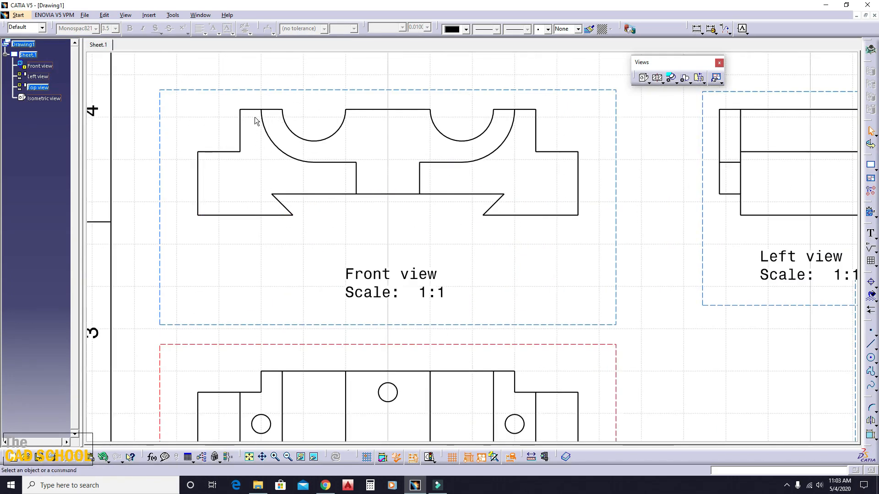
mouse_move(439, 280)
middle_mouse_down()
mouse_move(480, 197)
mouse_move(375, 163)
middle_mouse_up()
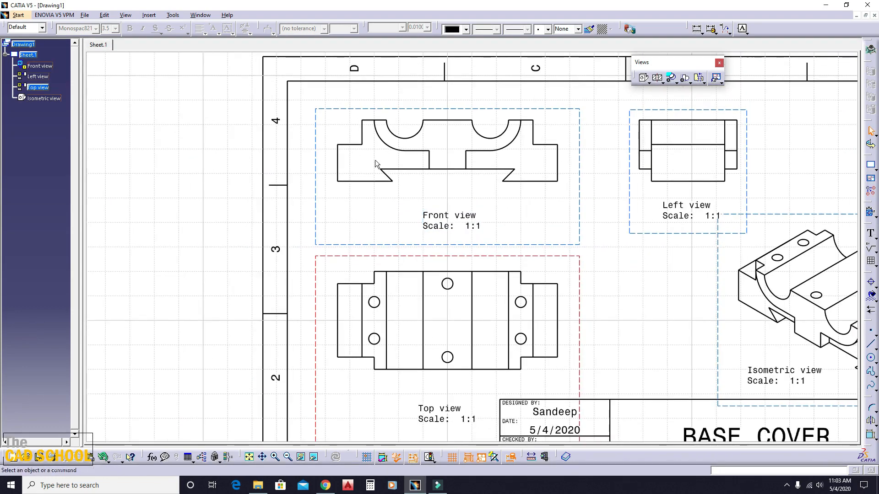
right_click(506, 109)
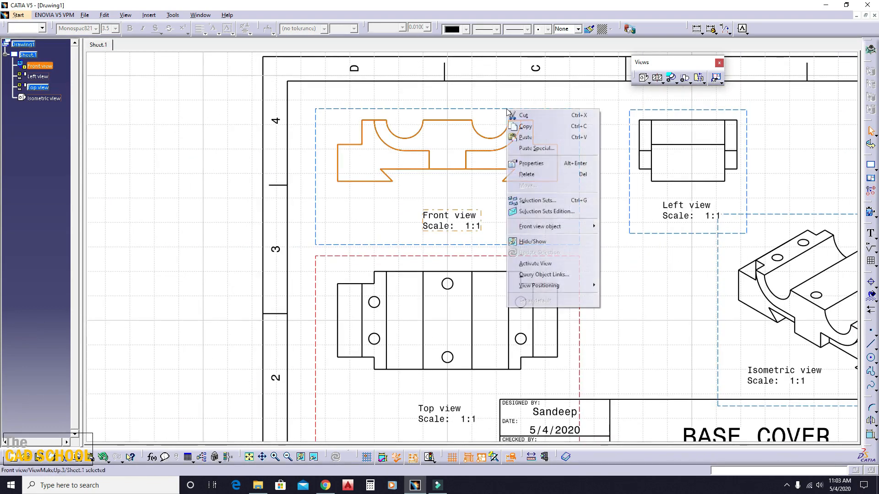
left_click(553, 163)
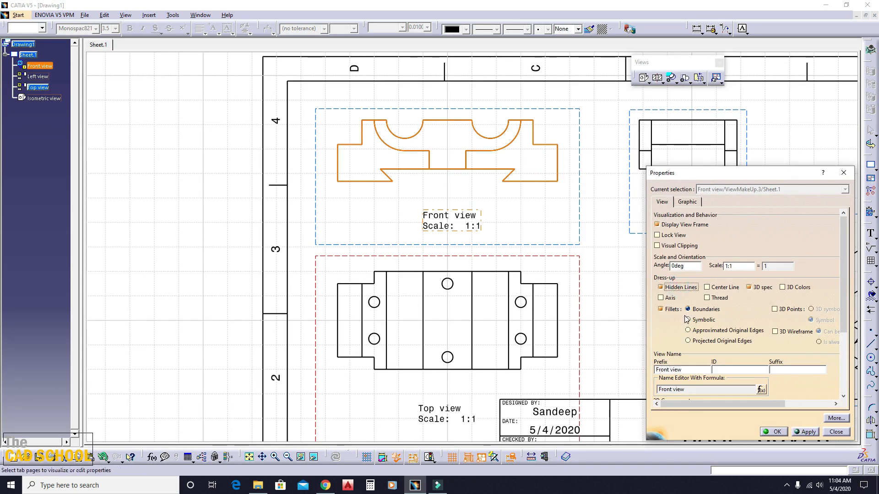
left_click(803, 433)
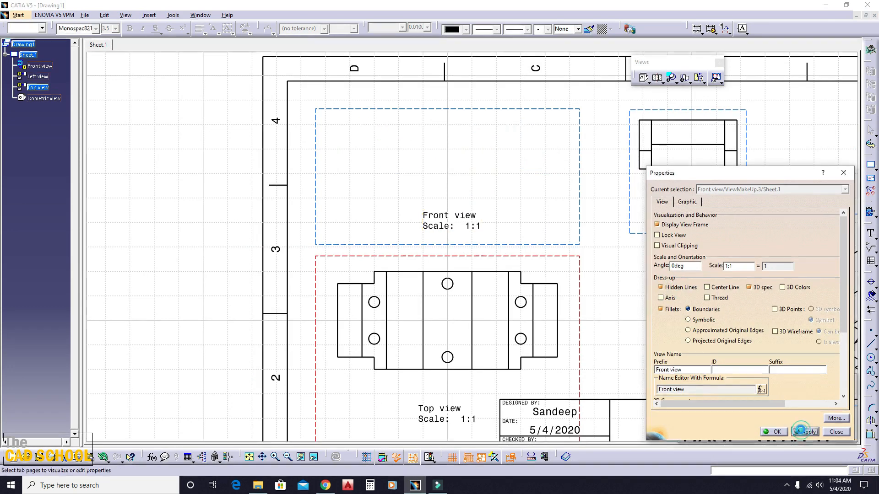
left_click(775, 433)
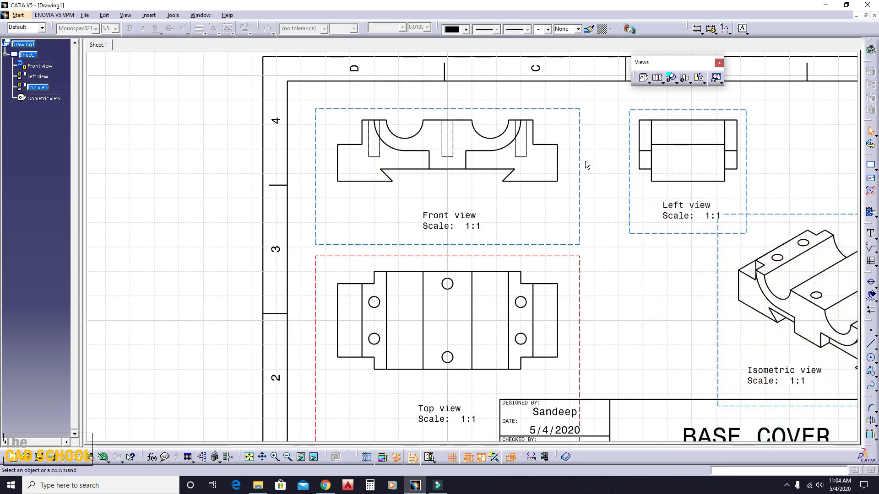
Turn on center lines in the front view's properties
right_click(581, 148)
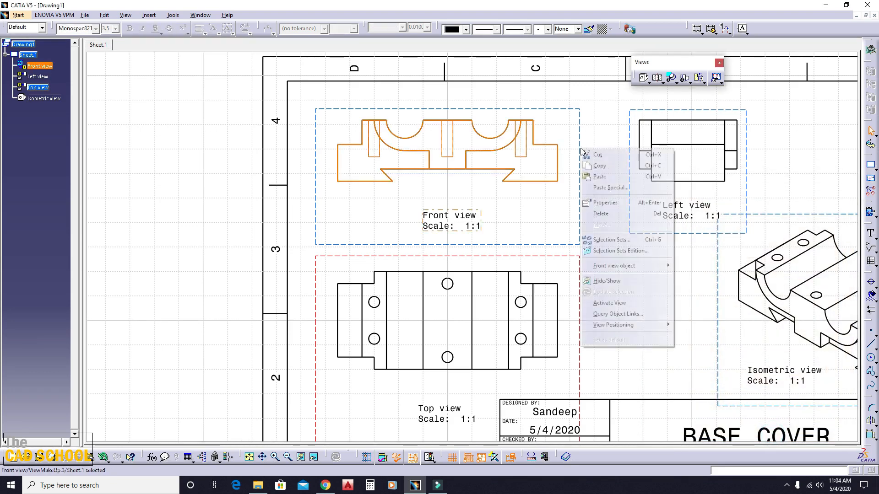
left_click(614, 209)
left_click(720, 288)
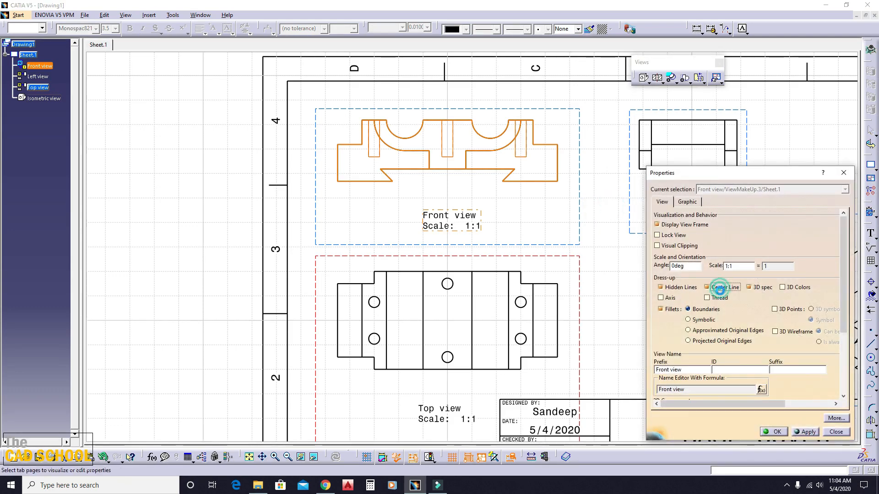
left_click(804, 432)
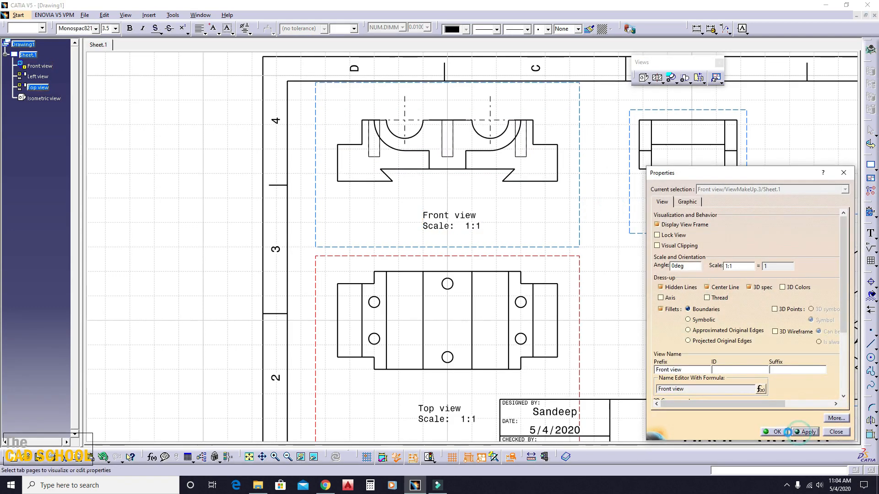
left_click(775, 431)
left_click(669, 284)
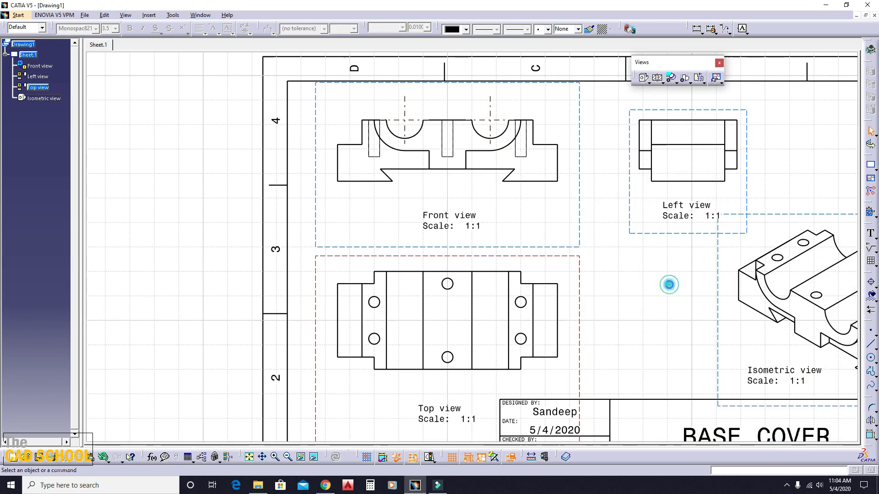
Turn on hidden lines and center lines in the top view's properties
right_click(581, 261)
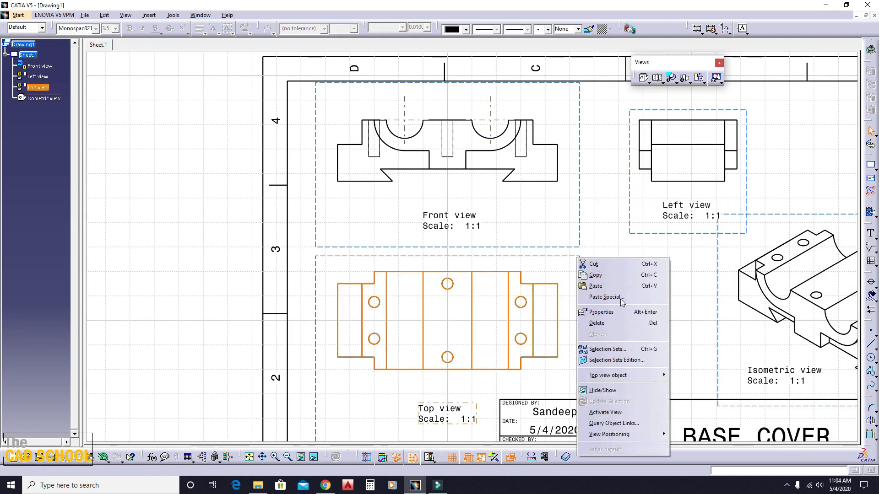
left_click(618, 312)
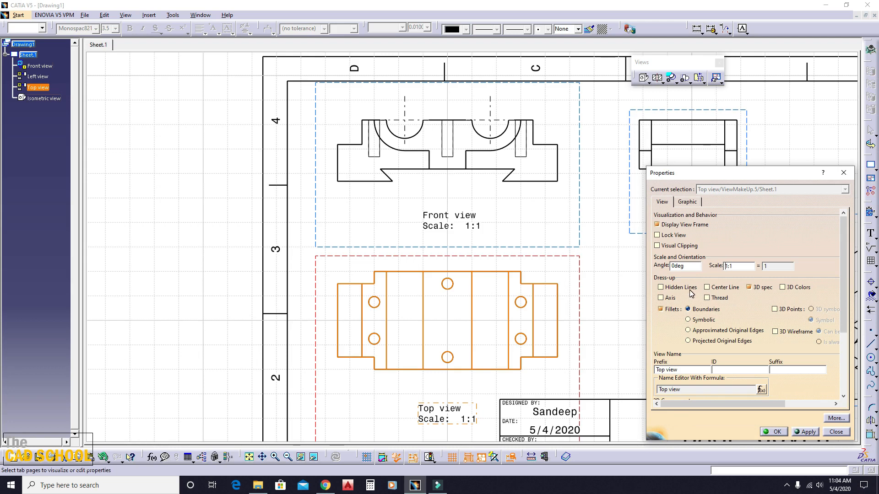
left_click(692, 292)
left_click(732, 286)
left_click(802, 432)
left_click(771, 433)
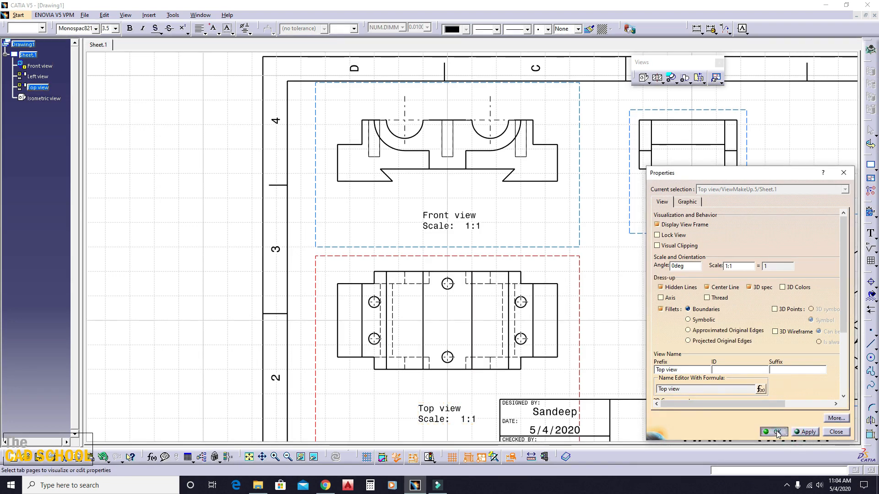
left_click(659, 292)
scroll(571, 249, "down", 1)
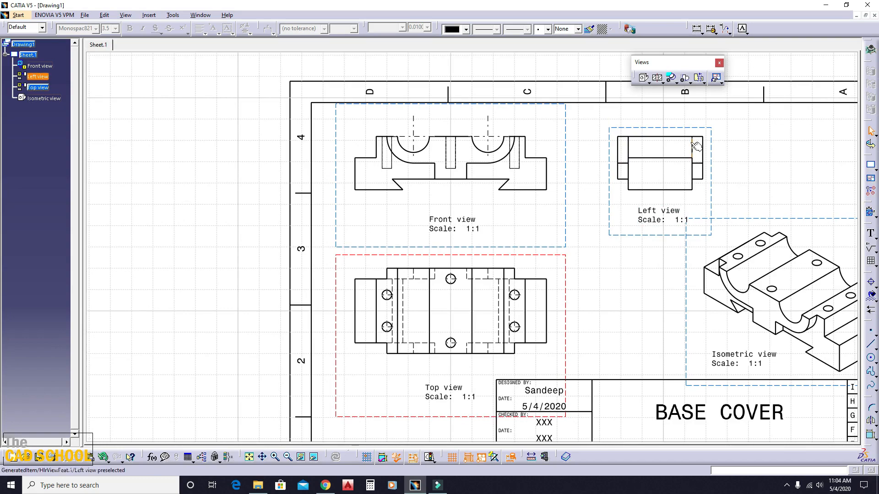
left_click(621, 315)
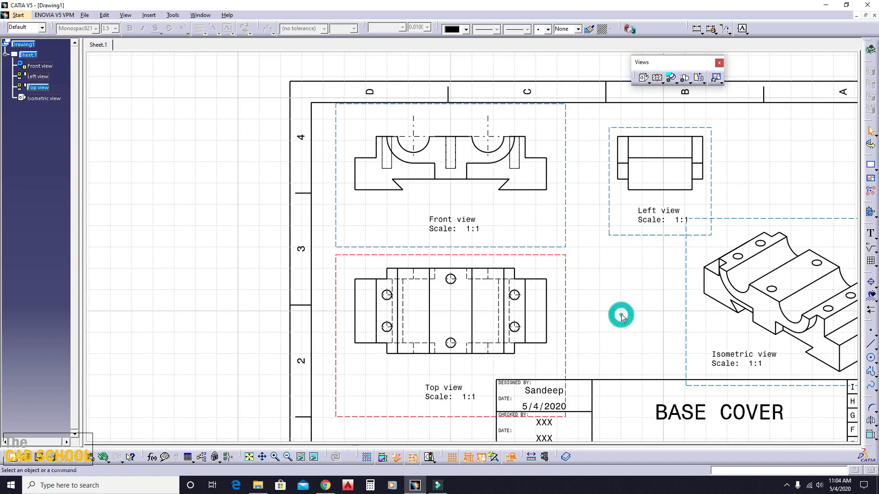
Float the Dimensioning tools and dimension the overall length in the top view, placing the dimension below the part
mouse_move(510, 233)
middle_mouse_down("ctrl")
mouse_move(492, 258)
mouse_move(491, 221)
mouse_move(521, 227)
middle_mouse_up("ctrl")
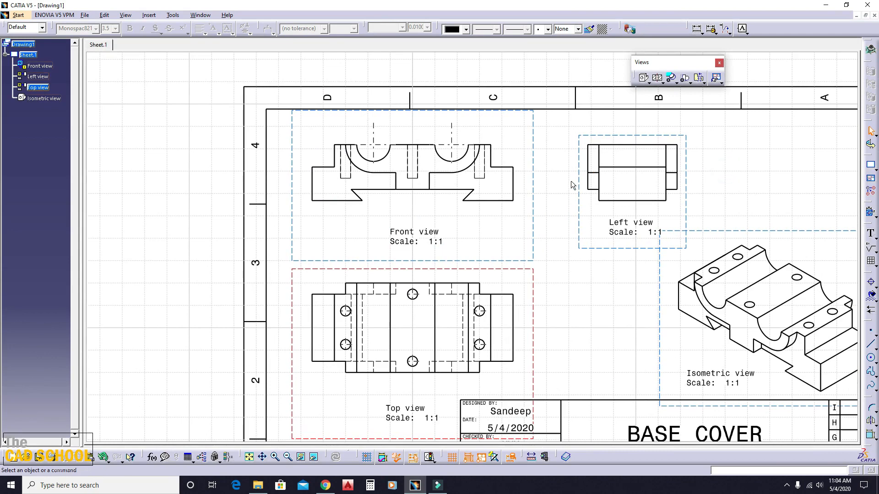
middle_click_drag(505, 120, 501, 140, "ctrl")
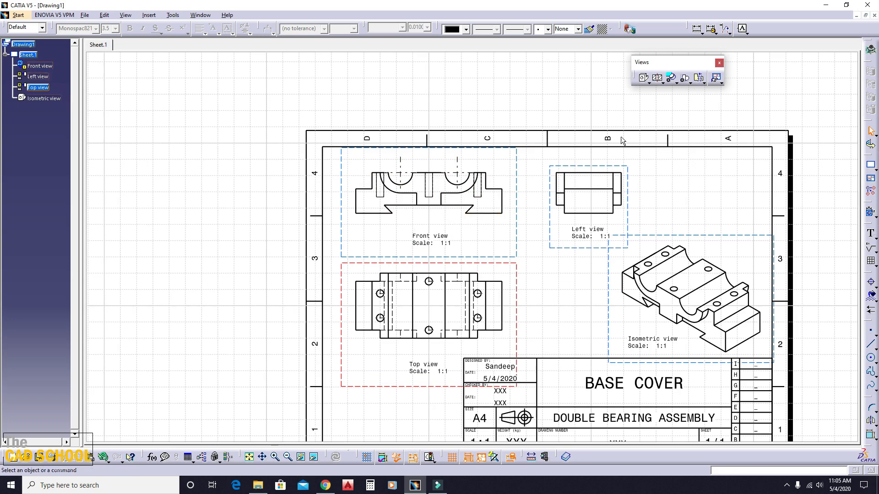
mouse_move(688, 27)
left_mouse_down()
mouse_move(514, 69)
mouse_move(523, 69)
left_mouse_up()
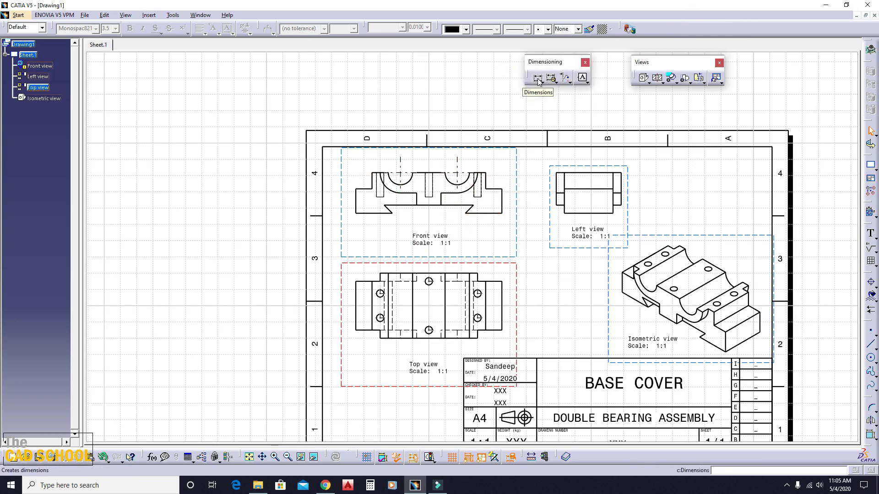
left_click(538, 79)
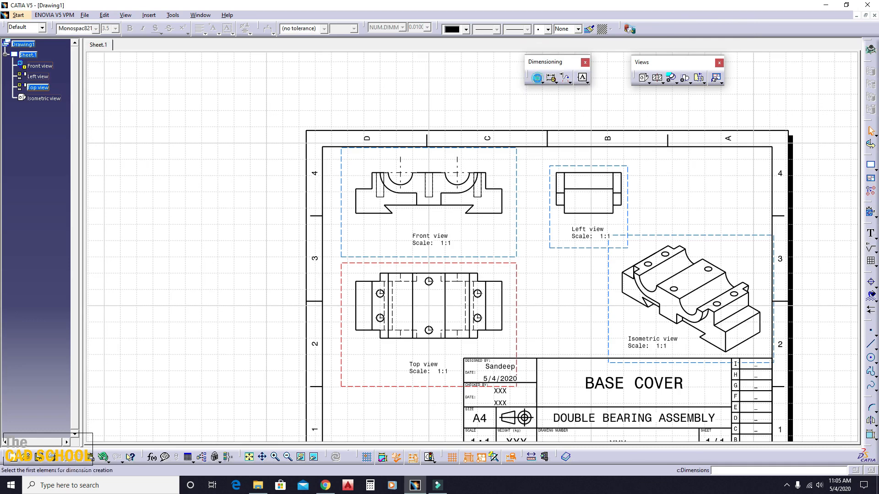
middle_click_drag(475, 194, 480, 149)
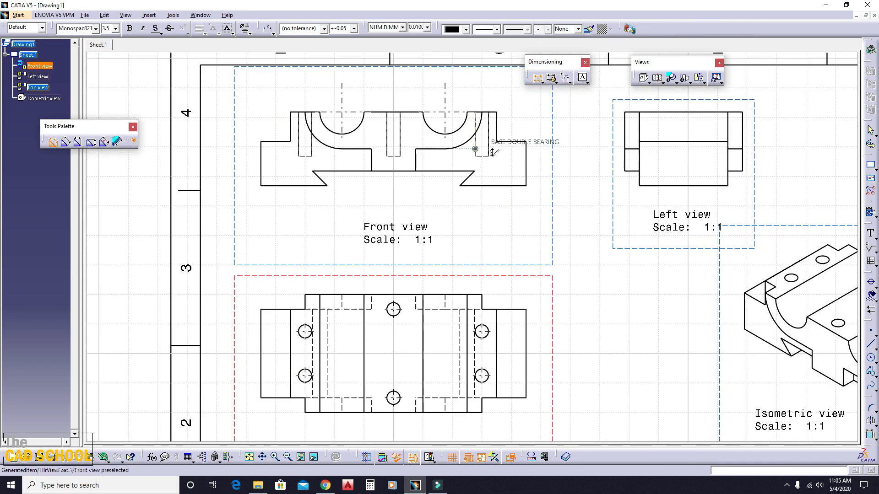
middle_click_drag(512, 287, 573, 125)
middle_click_drag(396, 235, 388, 266)
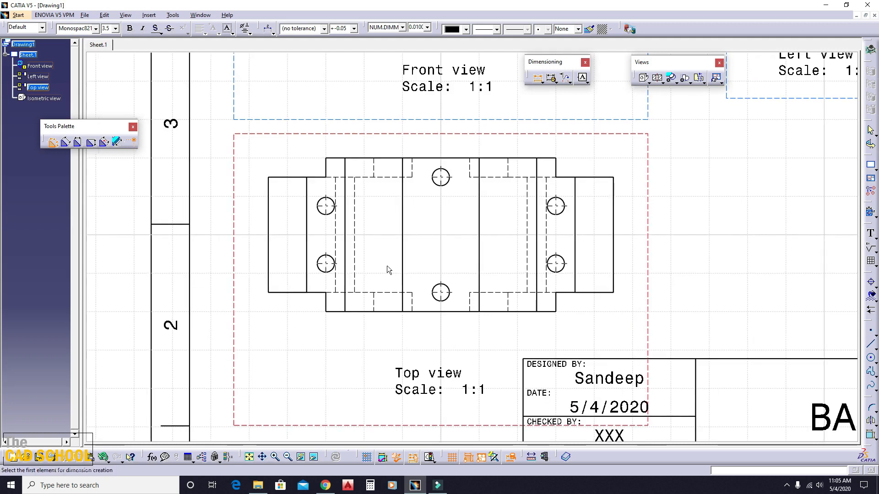
left_click(268, 257)
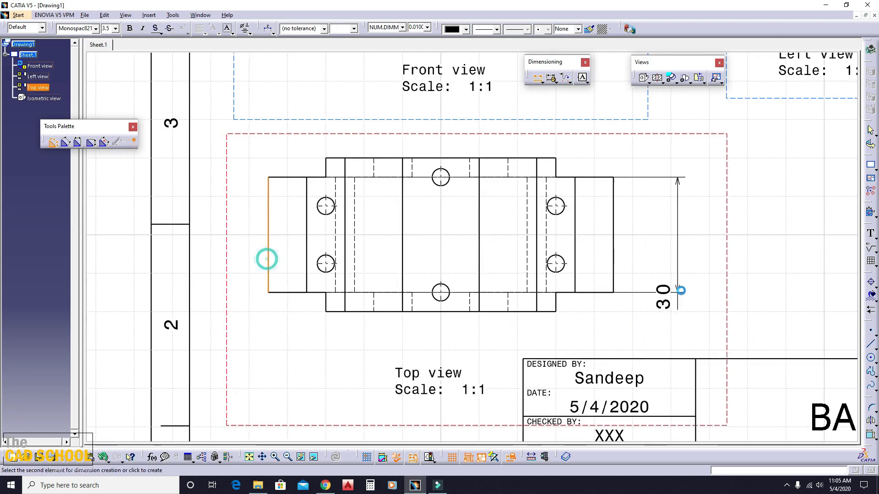
left_click(614, 259)
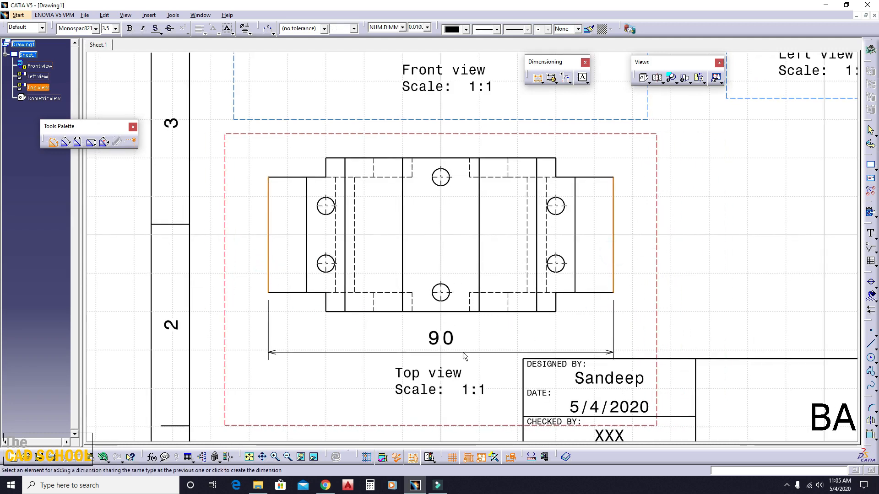
left_click(464, 354)
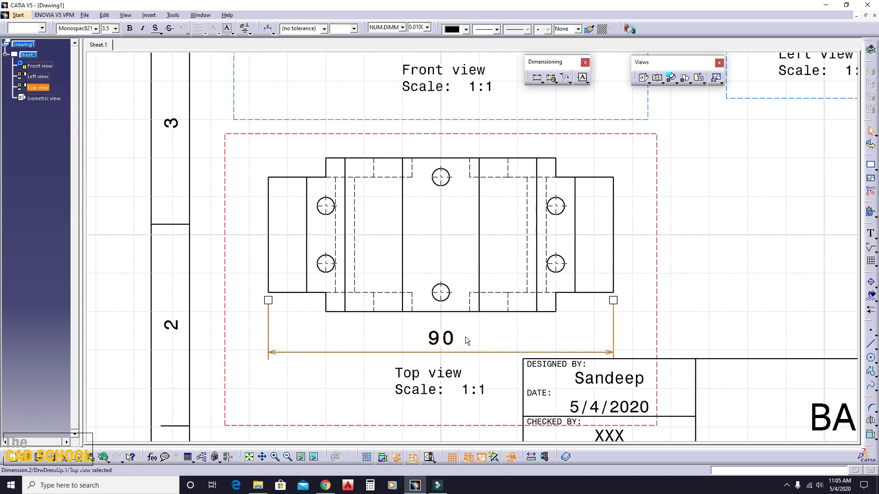
Set the text height of the top view's overall length dimension to 2.5 mm
left_click(116, 28)
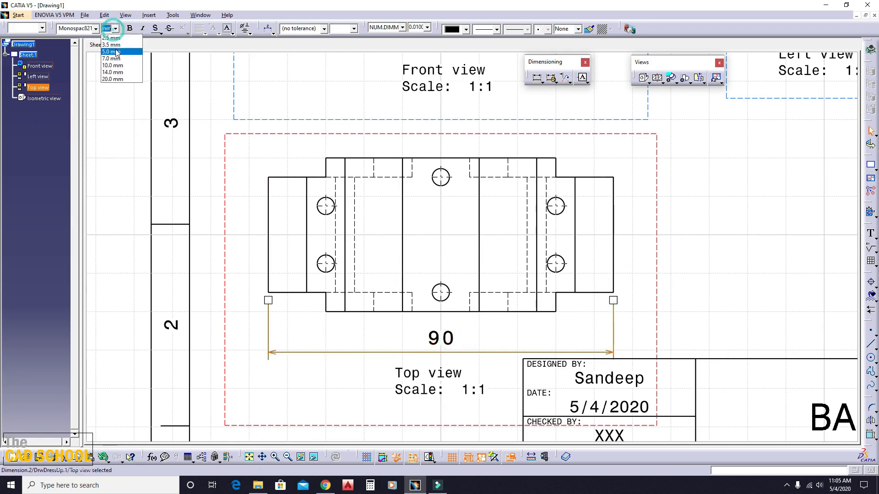
left_click(110, 41)
left_click(751, 249)
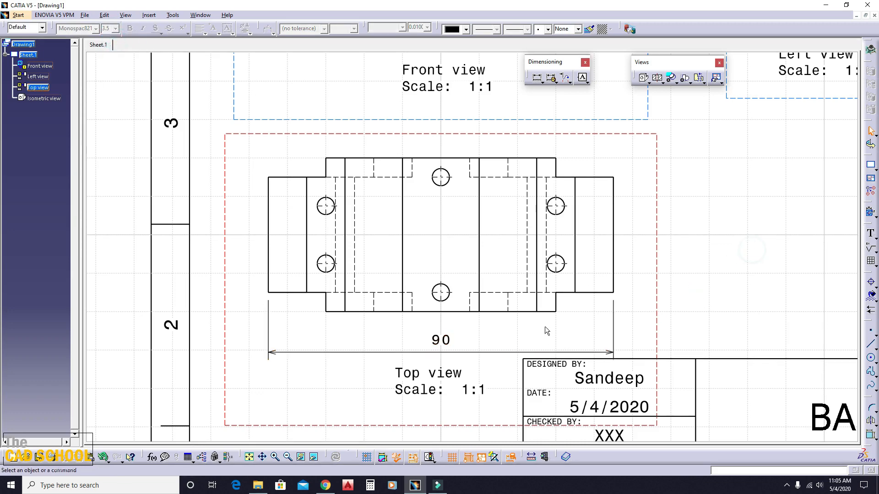
Move the top view slightly up the sheet and shift its label and overall length dimension farther below the part
mouse_move(533, 133)
left_mouse_down()
mouse_move(526, 111)
mouse_move(525, 119)
left_mouse_up()
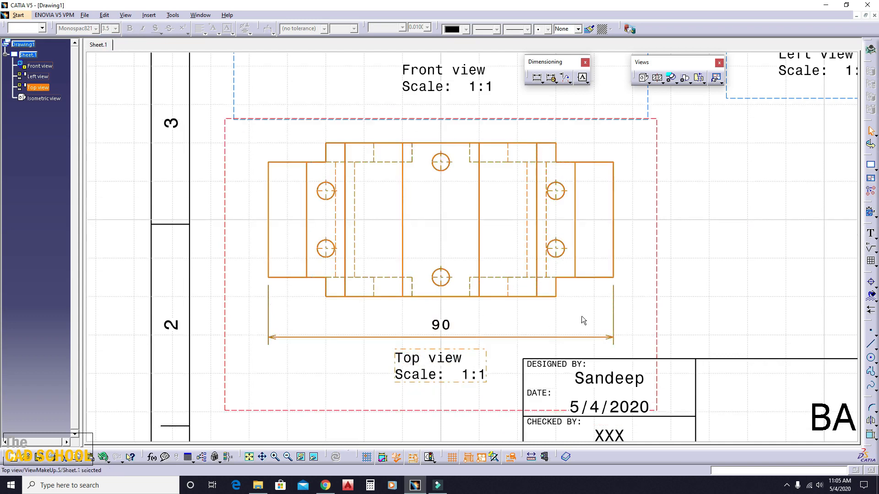
left_click(769, 288)
left_click_drag(438, 366, 418, 408)
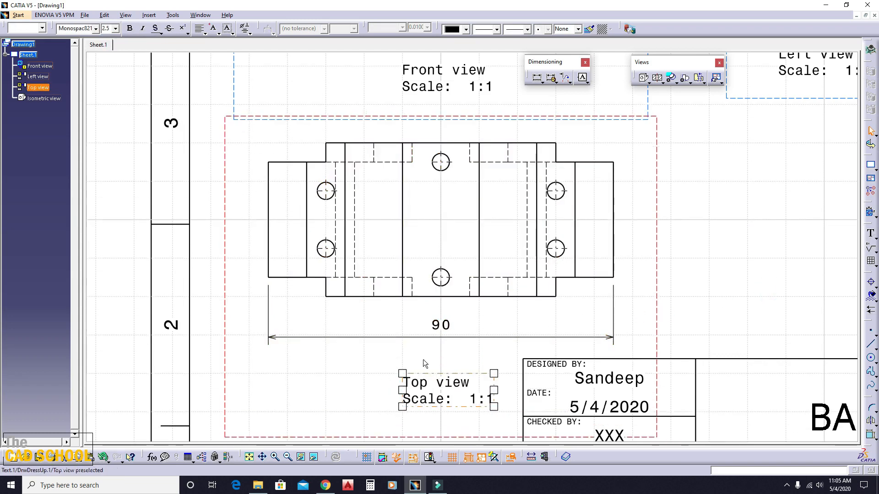
left_click_drag(450, 333, 450, 344)
left_click(739, 293)
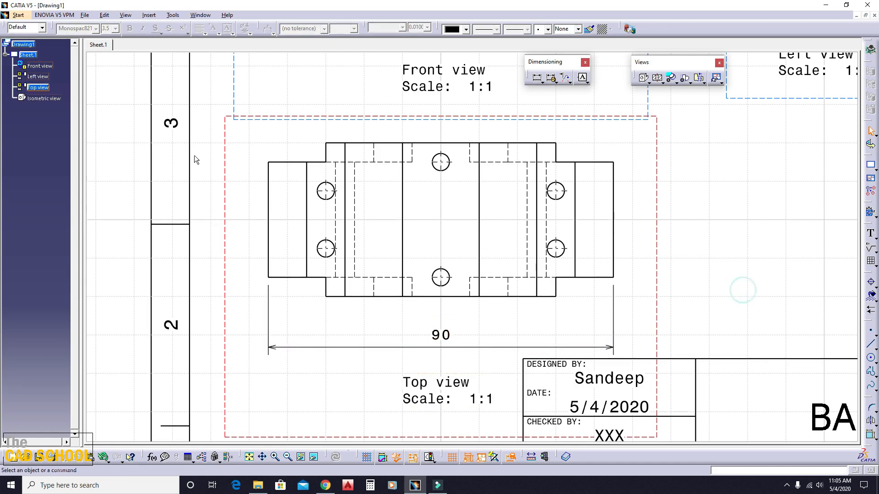
Dimension the length between the two inner edges of the end tabs in the top view, just above the overall length dimension
left_click(538, 79)
left_click(306, 232)
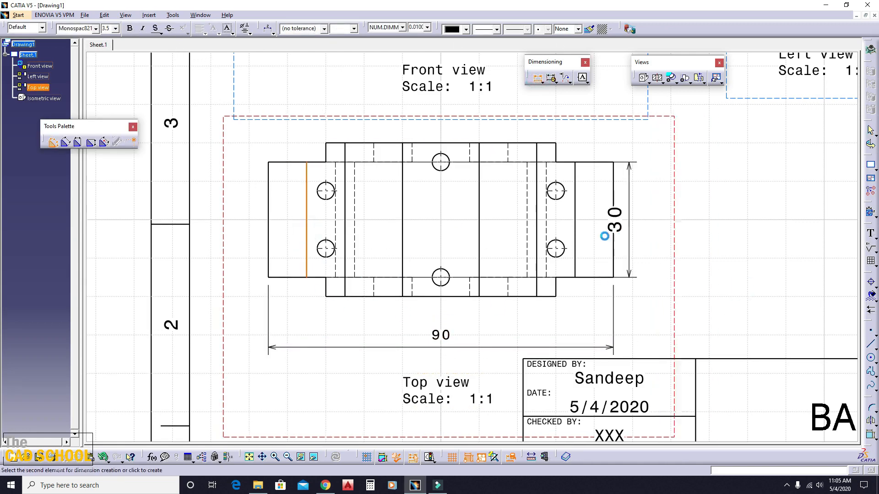
left_click(575, 256)
left_click(462, 325)
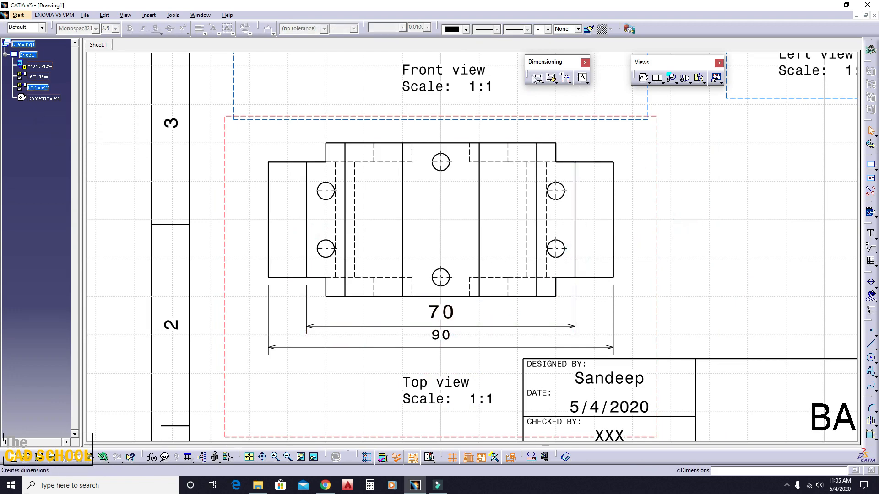
Dimension the overall width of the part in the top view, placing the dimension to the part's right
left_click(546, 143)
left_click(550, 297)
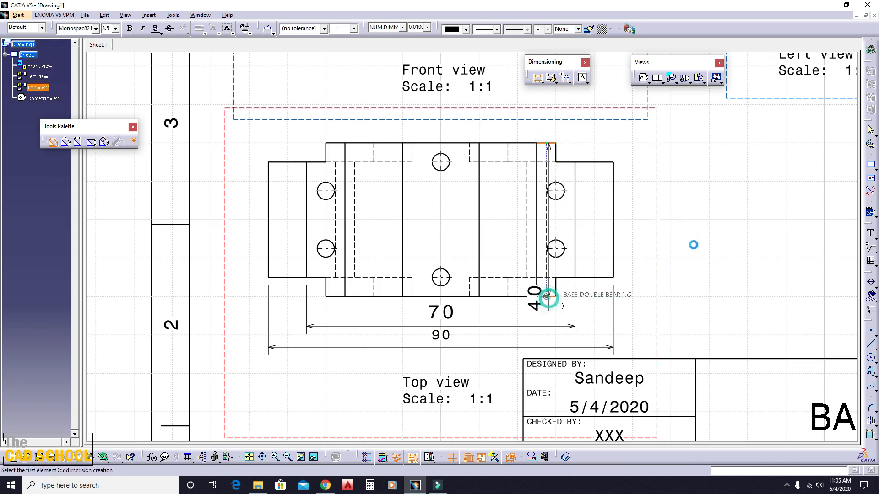
left_click(676, 231)
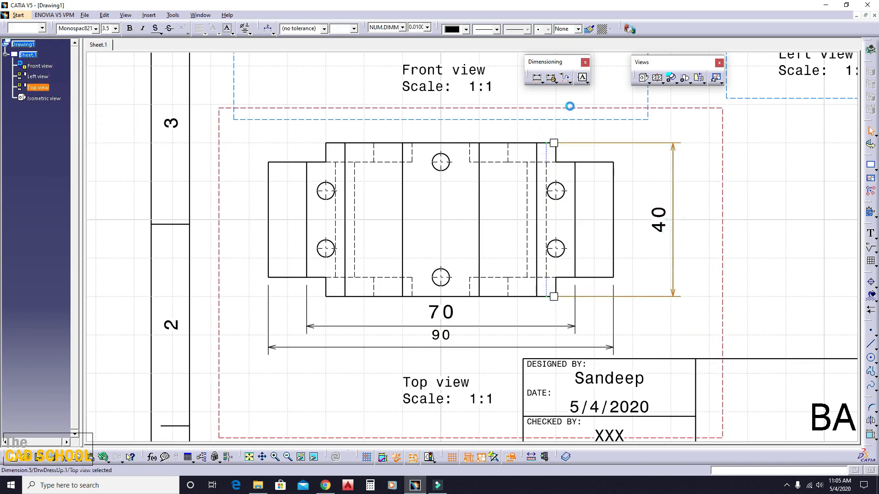
left_click(604, 162)
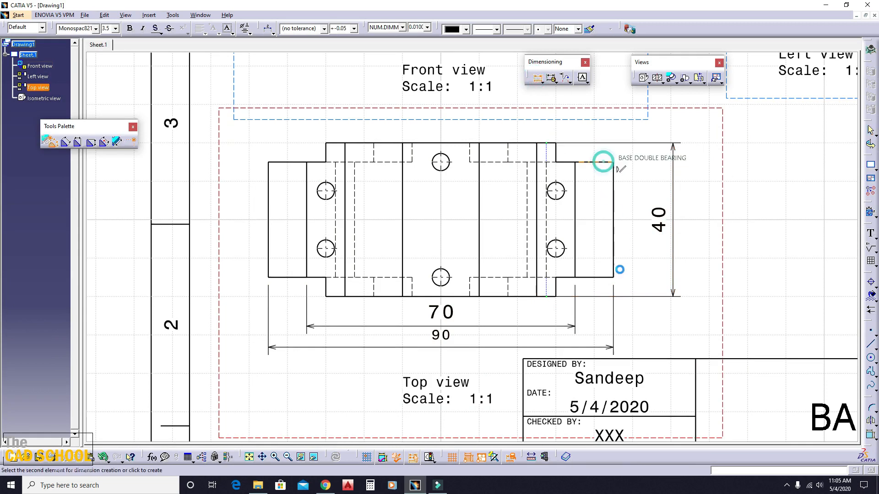
left_click(597, 278)
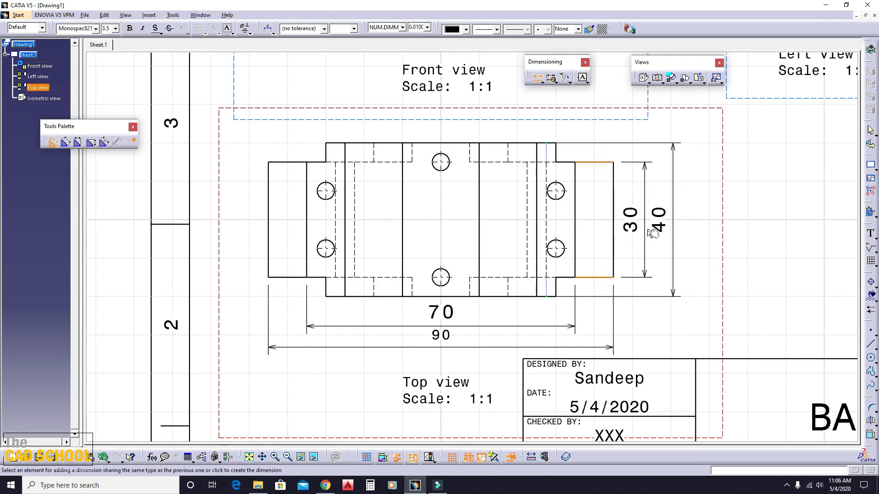
left_click(647, 229)
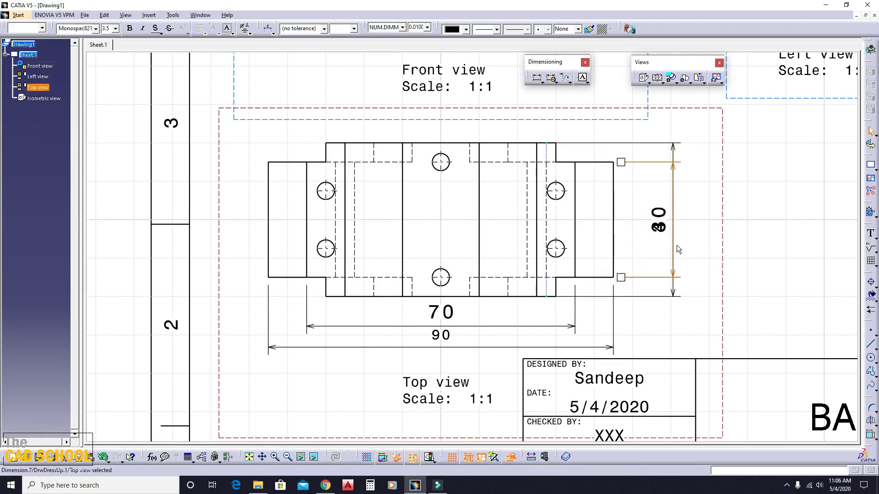
key("ctrl+z")
Dimension the width of the right end tab in the top view, between the part and the overall width dimension
left_click(537, 77)
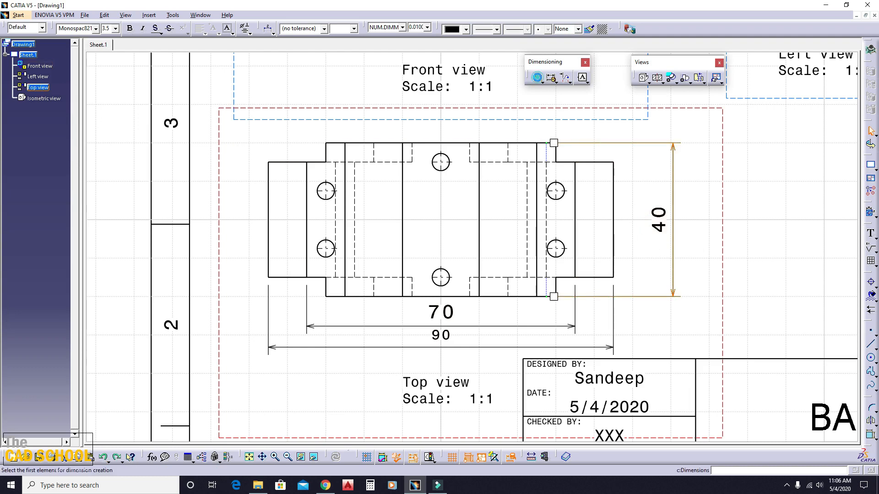
left_click(603, 162)
left_click(603, 276)
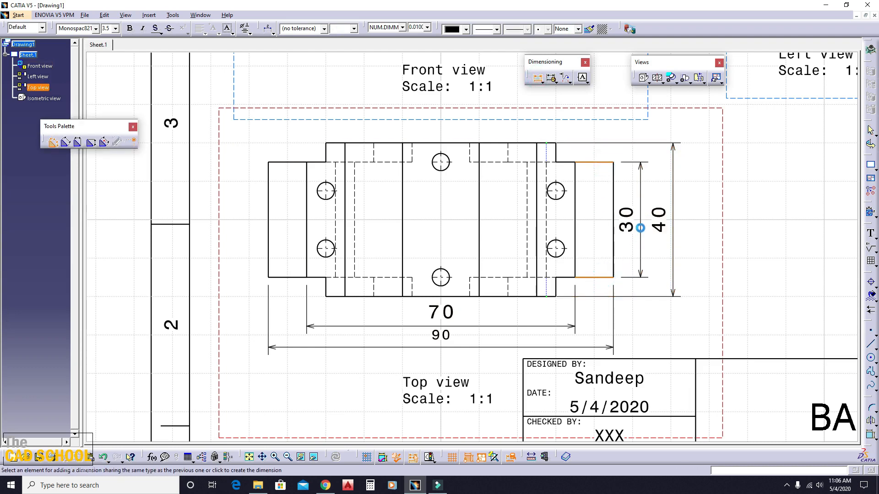
left_click(642, 222)
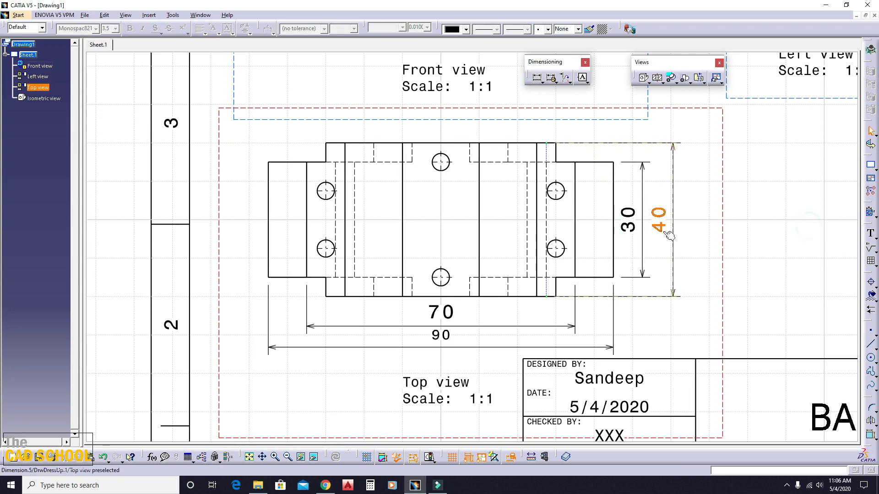
Set the text height of both width dimensions and the inner length dimension to 2.5 mm, and move the tab width dimension slightly outward
left_click(659, 229)
left_click(447, 315, "ctrl")
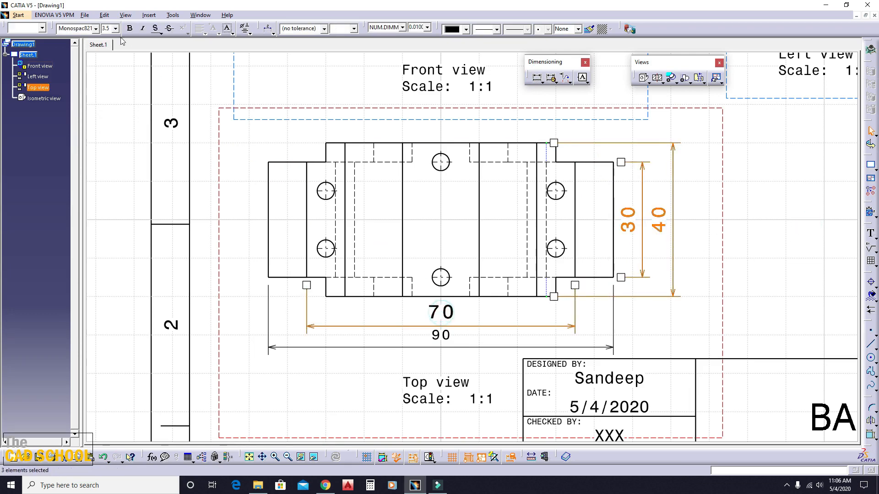
left_click(116, 28)
left_click(109, 71)
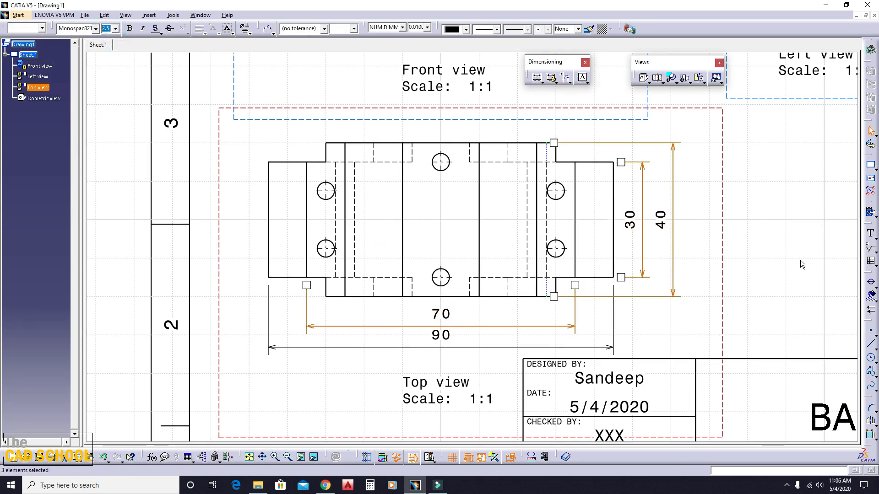
left_click(790, 261)
left_click_drag(639, 223, 650, 223)
left_click(782, 233)
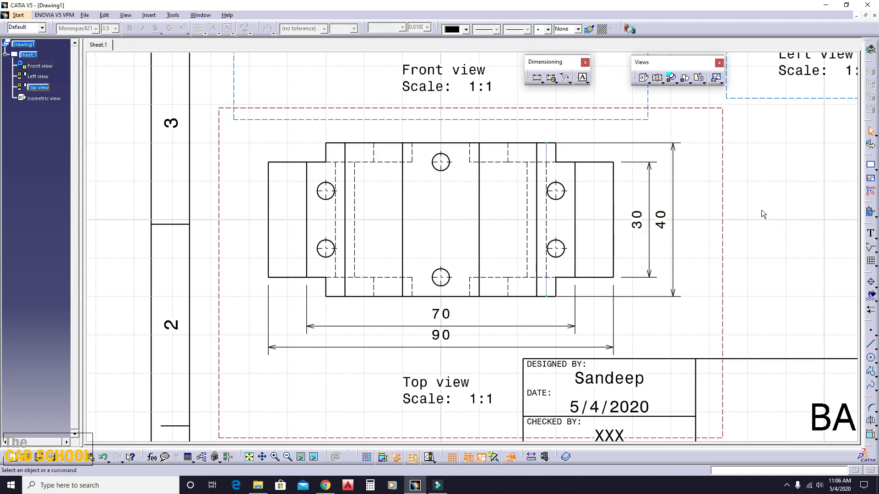
key("ctrl+s")
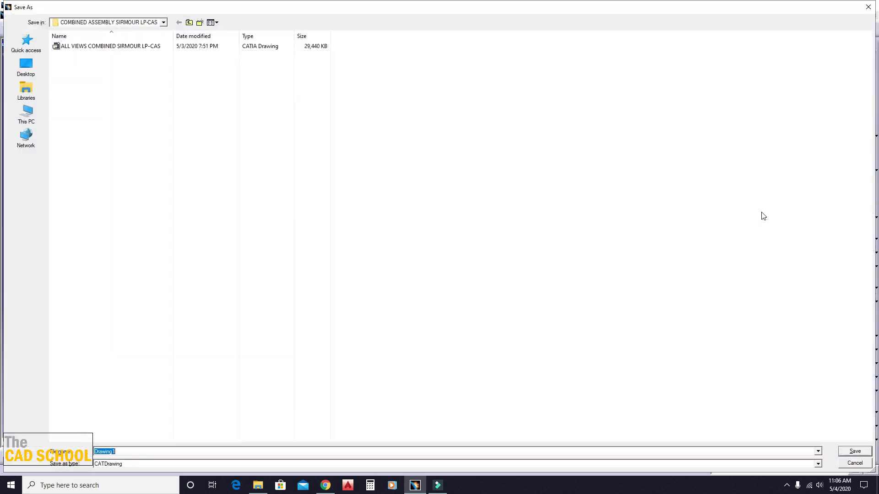
left_click(870, 6)
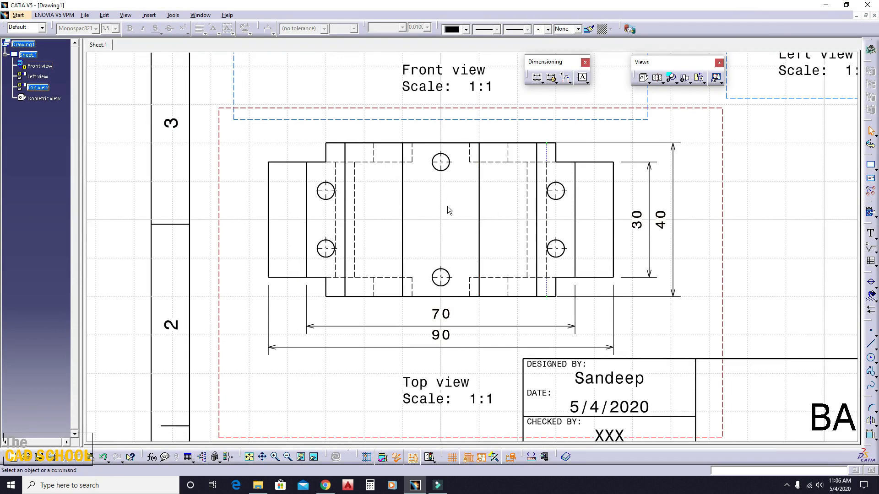
Dimension the vertical distance from the left tab's lower edge to the lower left hole's center in the top view, placed left of the part
left_click(543, 83)
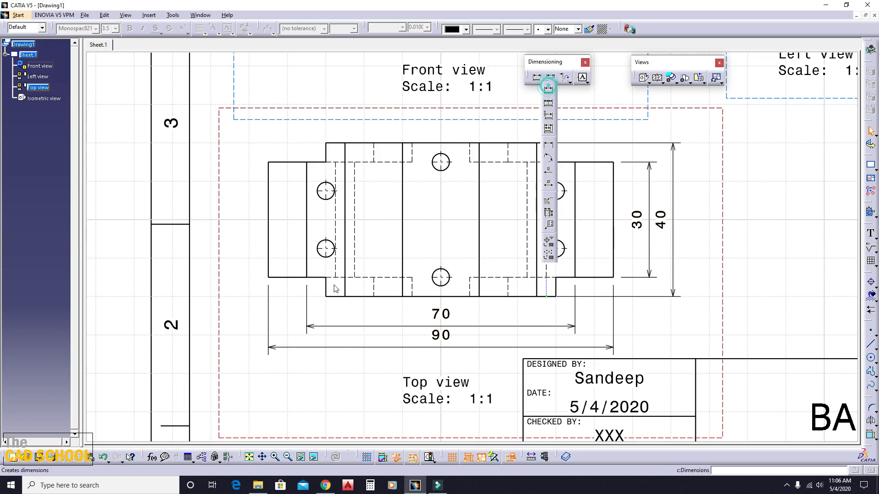
middle_click_drag(281, 275, 347, 263)
left_click(353, 265)
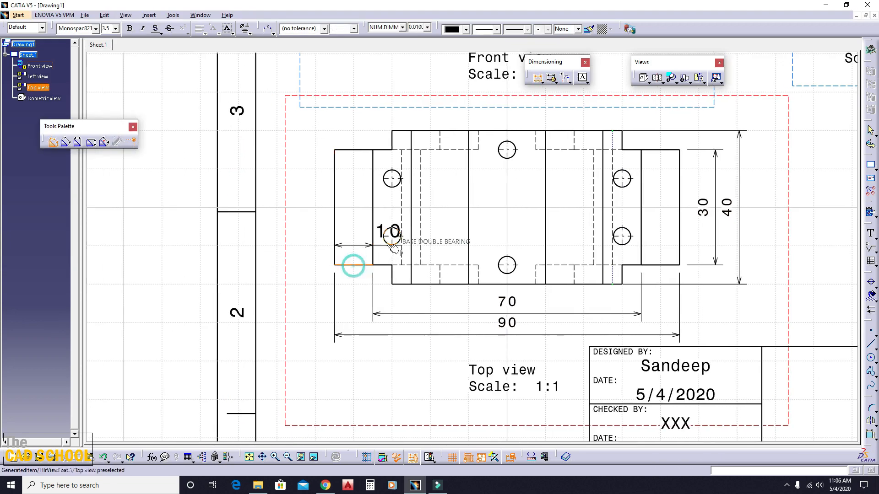
left_click(392, 236)
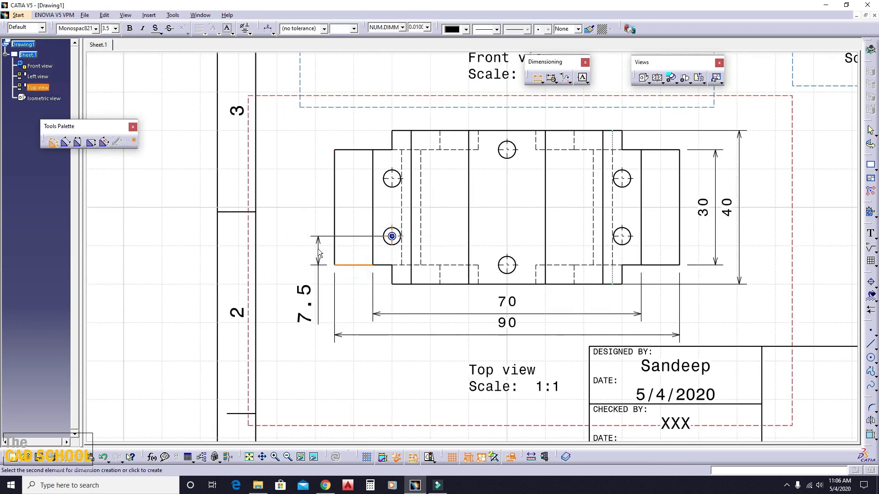
left_click(318, 249)
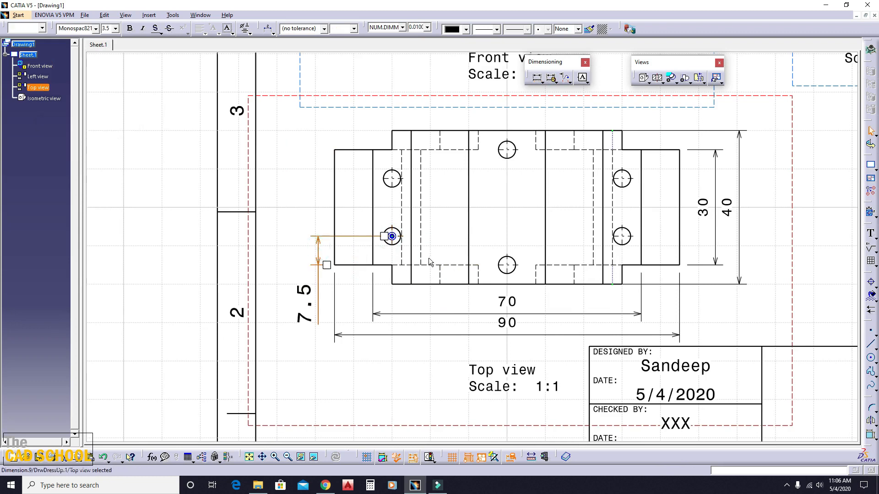
left_click(536, 77)
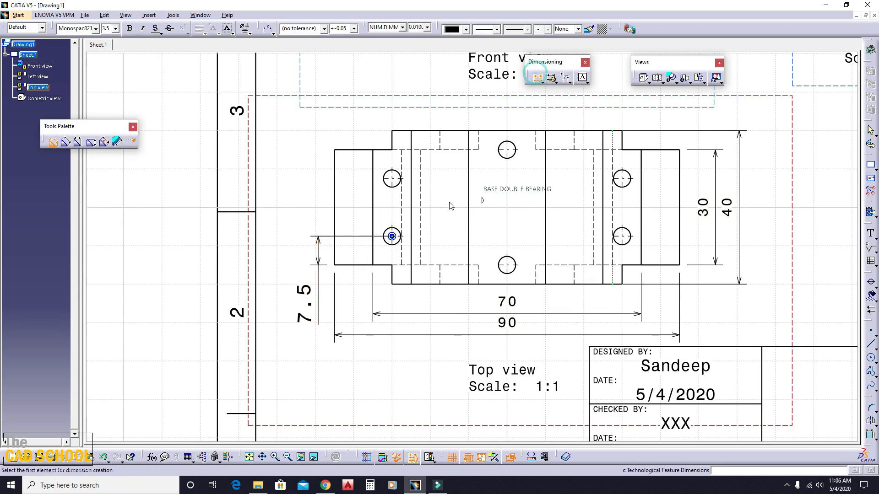
left_click(392, 179)
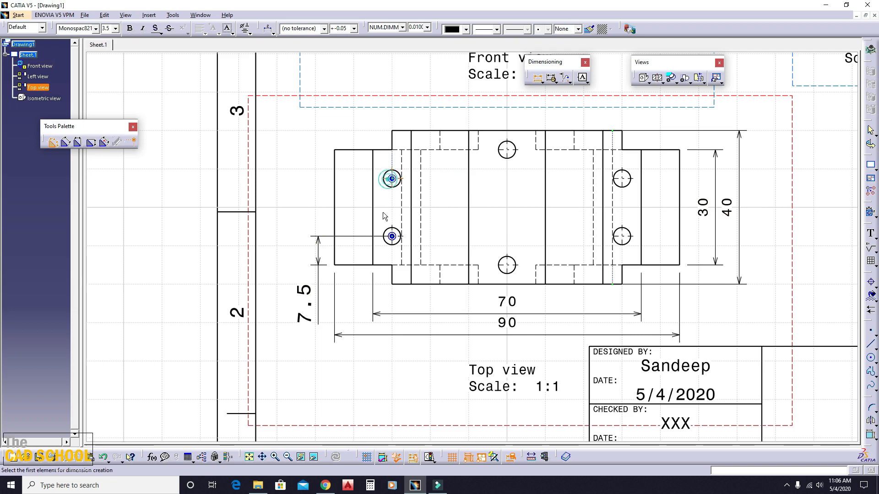
left_click(392, 236)
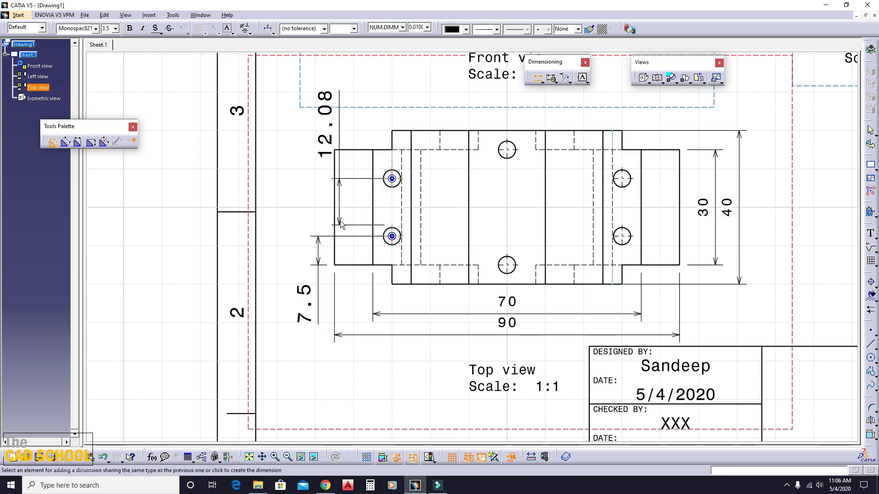
key("Escape")
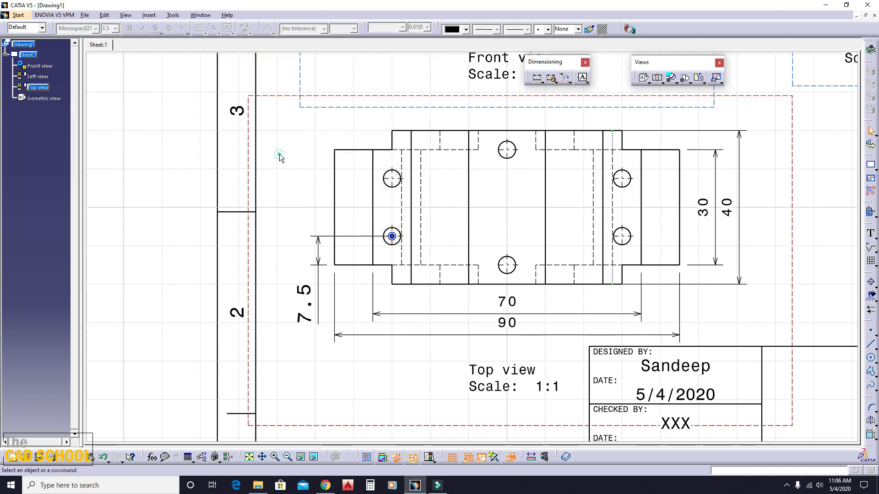
Dimension the vertical spacing between the two left hole centers in the top view, in line with the lower hole's edge distance dimension
left_click(537, 78)
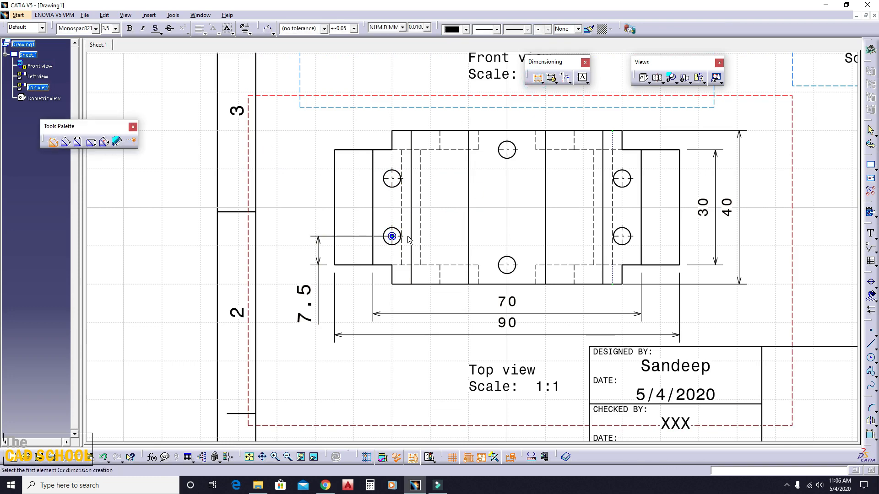
middle_click_drag(459, 219, 507, 121, "ctrl")
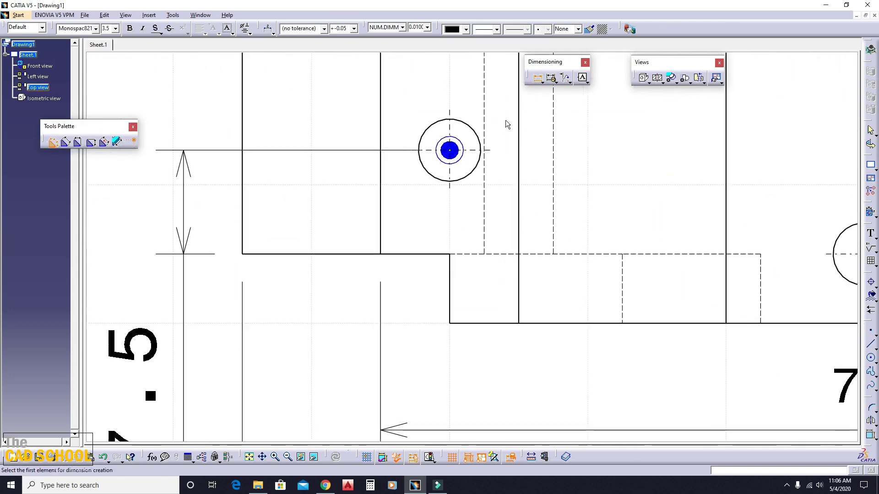
left_click(471, 154)
middle_click_drag(416, 94, 463, 194, "ctrl")
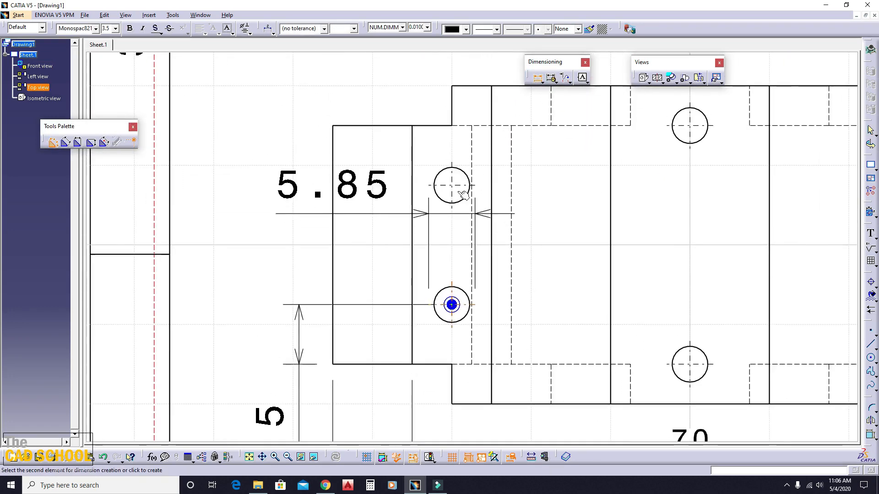
left_click(463, 193)
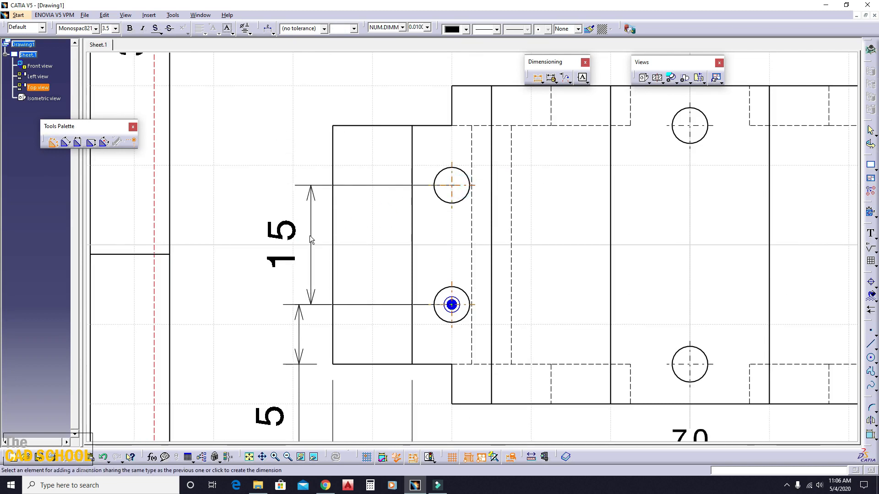
left_click(297, 232)
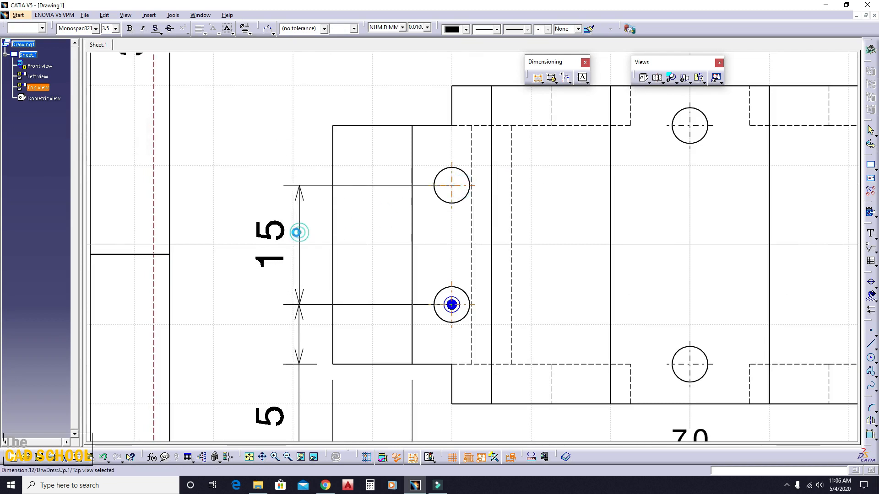
middle_click_drag(298, 232, 320, 160, "ctrl")
left_click(320, 160)
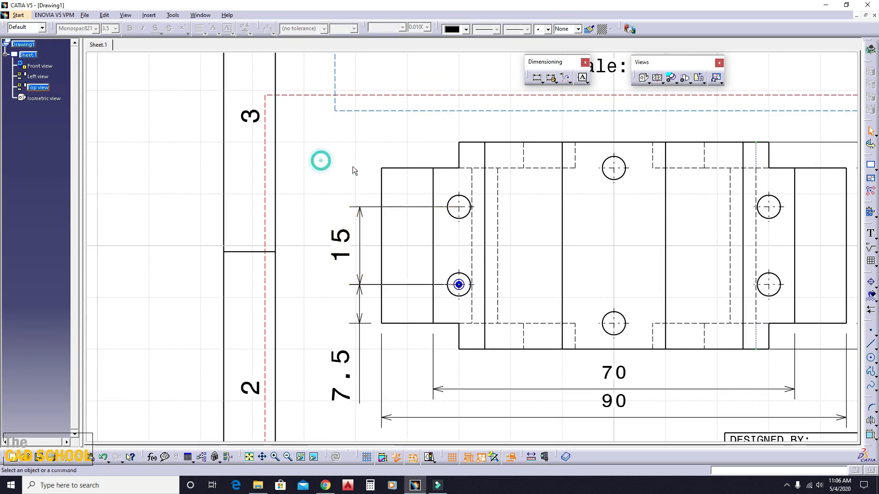
mouse_move(701, 197)
middle_mouse_down()
mouse_move(607, 194)
mouse_move(559, 225)
middle_mouse_up()
left_click(537, 78)
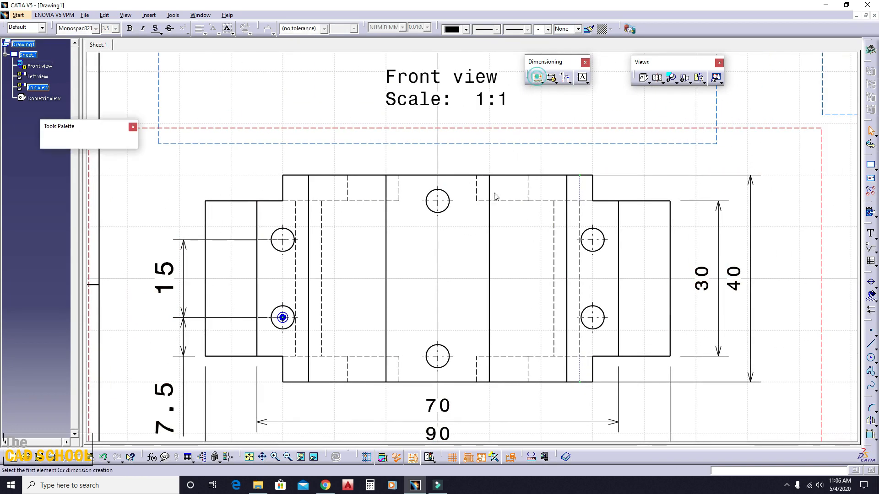
left_click(451, 204)
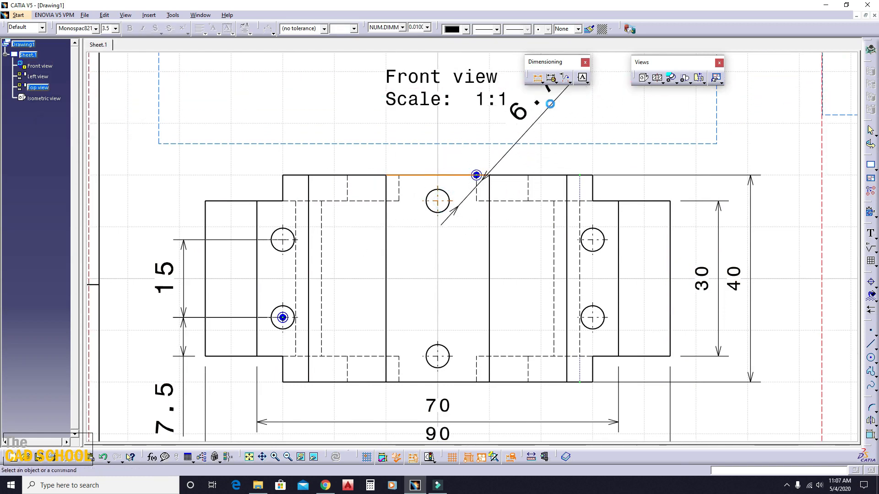
key("Escape")
Dimension the vertical distance from the upper middle hole's center to the part's upper edge in the top view, with its text above the part
left_click(537, 78)
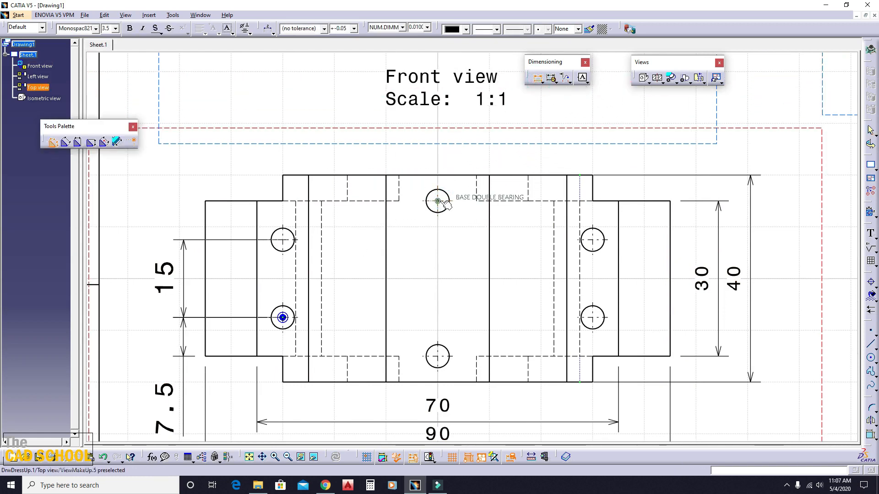
left_click(448, 204)
left_click(476, 175)
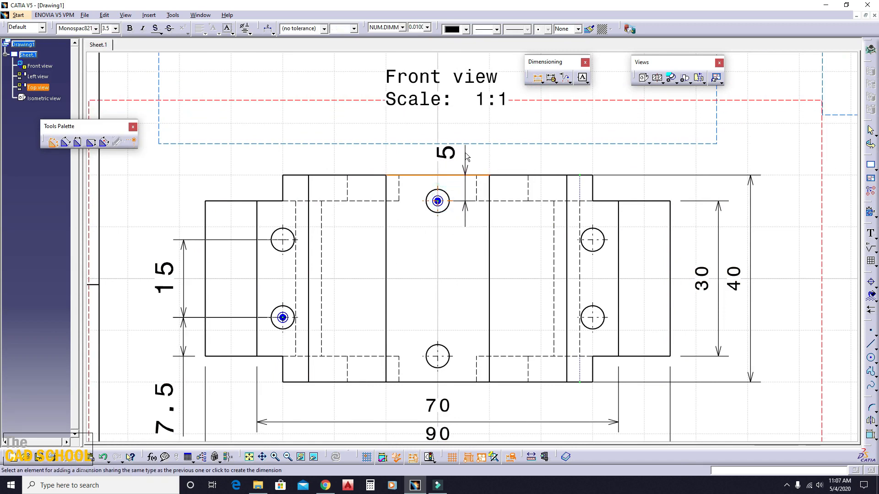
left_click(466, 155)
left_click(783, 195)
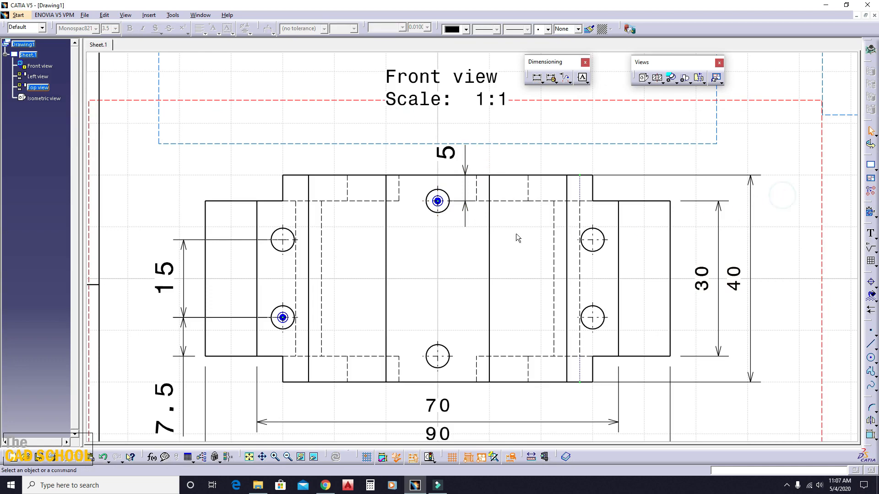
Set the text height of the three hole position dimensions in the top view to 2.5 mm
mouse_move(426, 263)
middle_mouse_down()
mouse_move(467, 205)
mouse_move(579, 236)
mouse_move(566, 271)
middle_mouse_up()
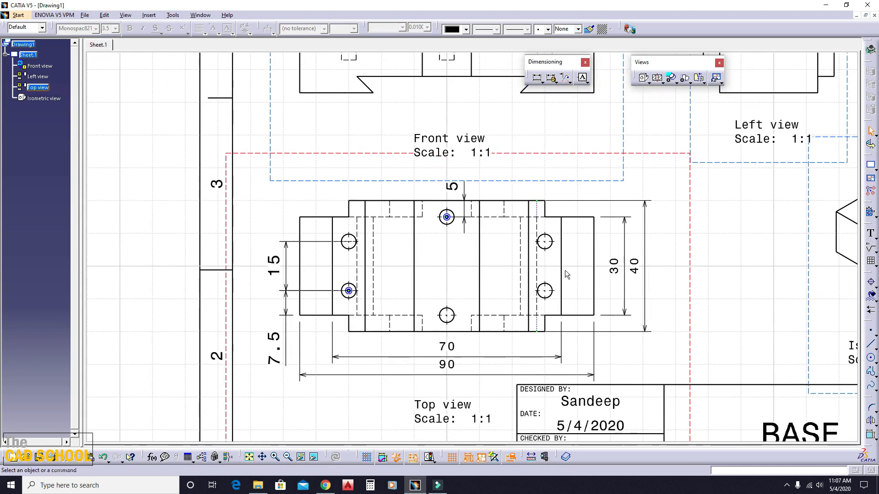
left_click(273, 353)
left_click(465, 202, "ctrl")
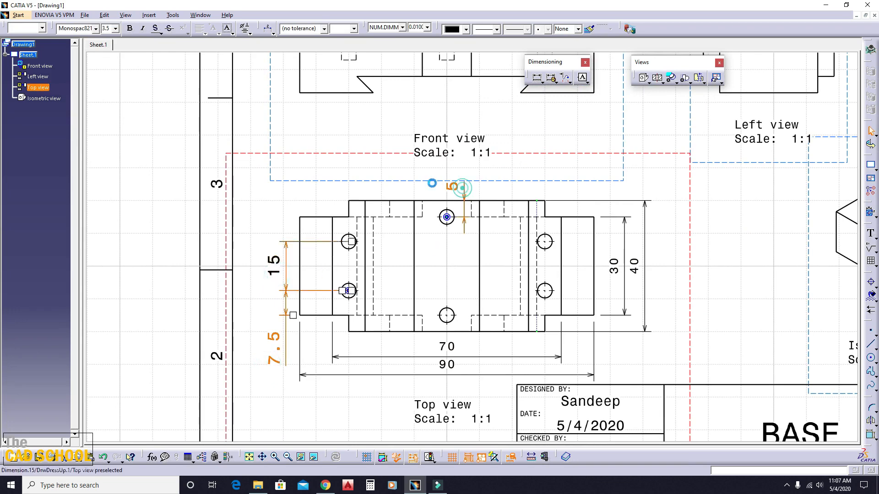
left_click(115, 27)
left_click(110, 64)
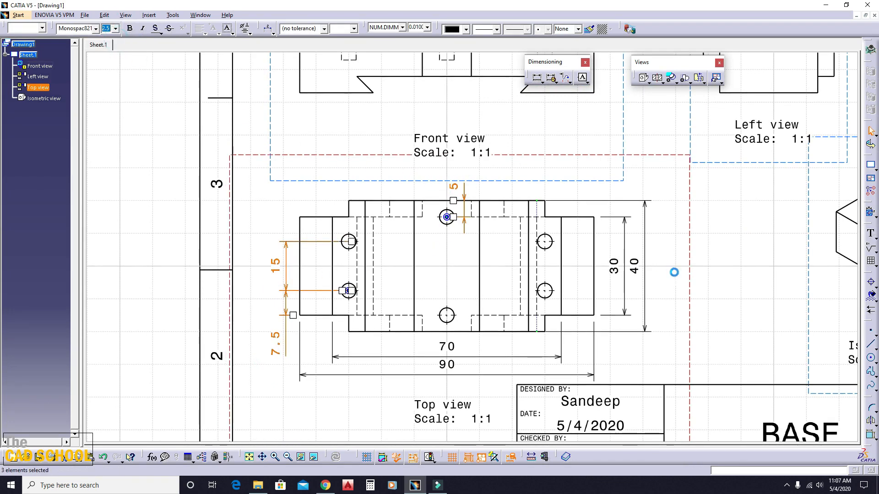
left_click(722, 292)
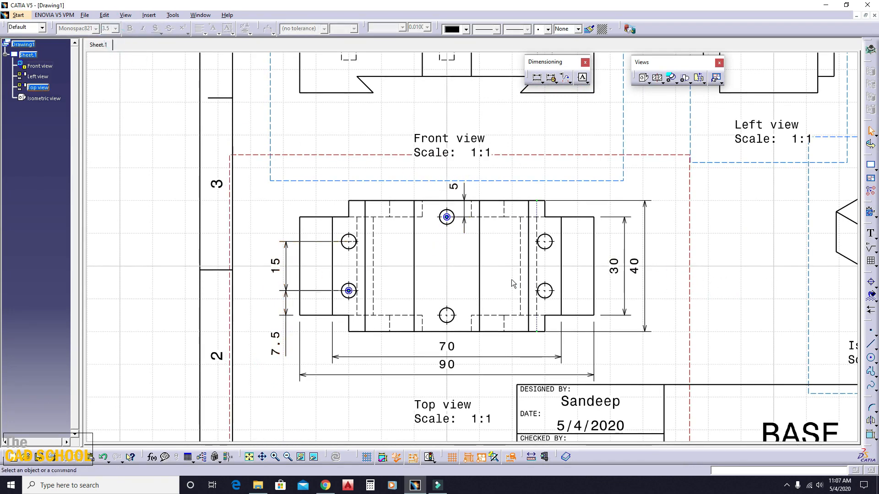
Dimension the opening width between the two lower corners of the dovetail slot in the front view, placed just above the view label
scroll(510, 227, "down", 3)
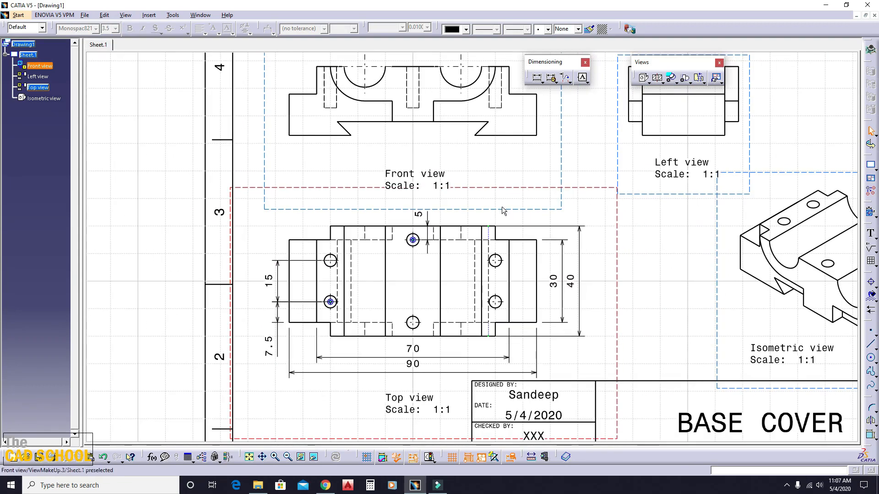
middle_click_drag(458, 173, 475, 257)
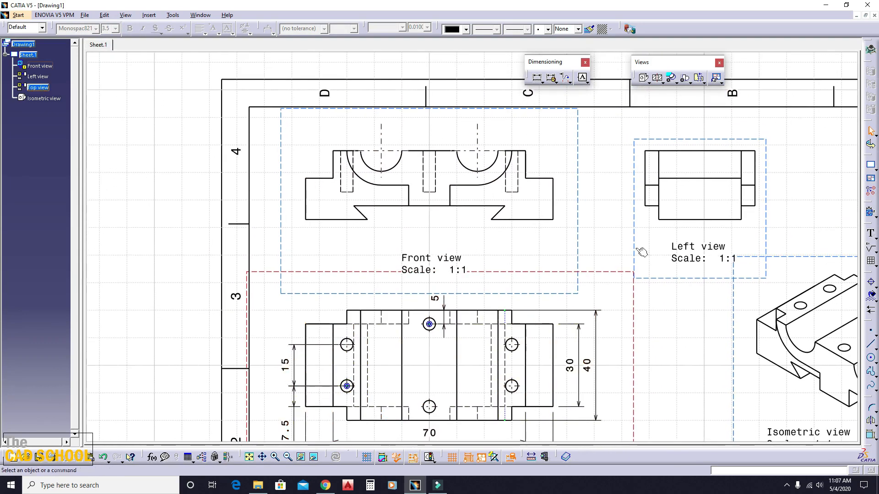
left_click(536, 77)
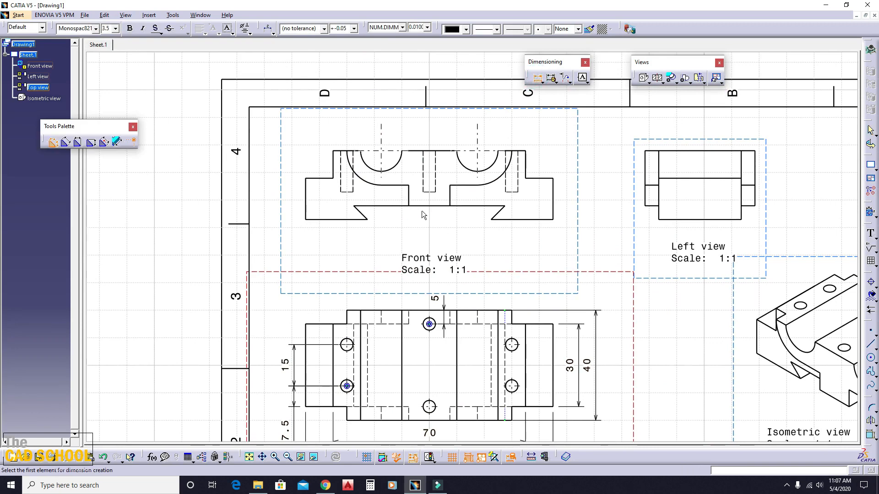
middle_click_drag(386, 226, 391, 225)
middle_click_drag(495, 281, 480, 201)
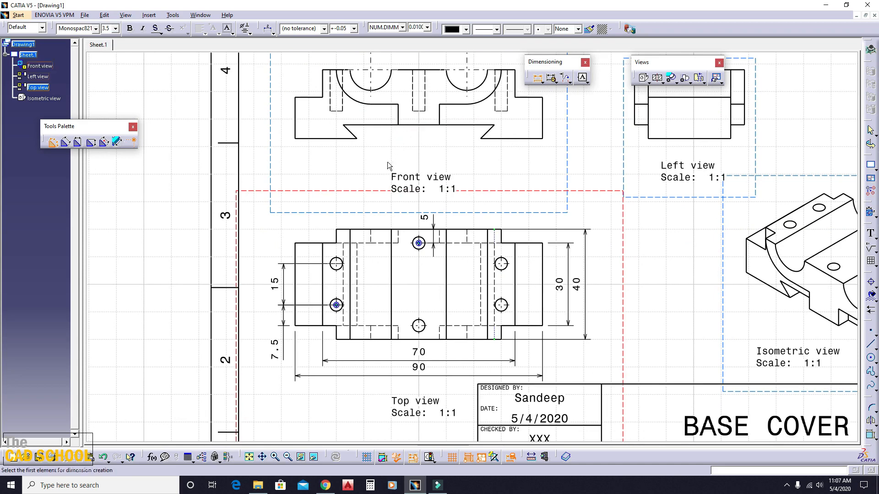
middle_click_drag(387, 161, 406, 221)
mouse_move(363, 186)
middle_mouse_down()
mouse_move(423, 238)
mouse_move(465, 202)
middle_mouse_up()
middle_click_drag(540, 235, 484, 224)
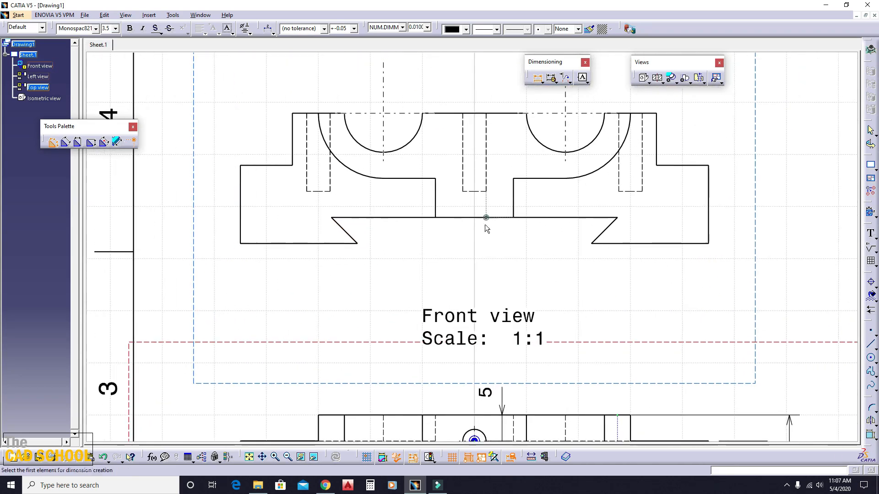
left_click(361, 243)
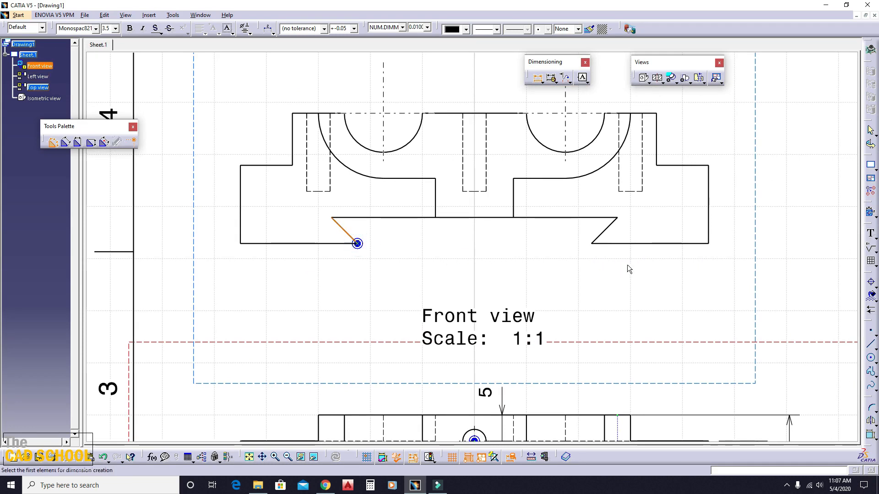
left_click(592, 243)
left_click(457, 272)
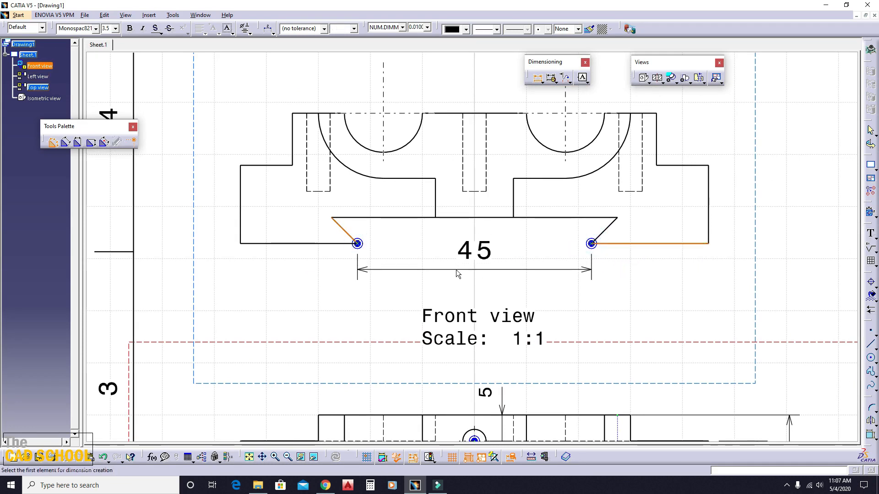
left_click_drag(458, 270, 458, 288)
Dimension the width between the two inner vertical edges above the dovetail in the front view, placed just above the dovetail opening dimension
left_click(538, 78)
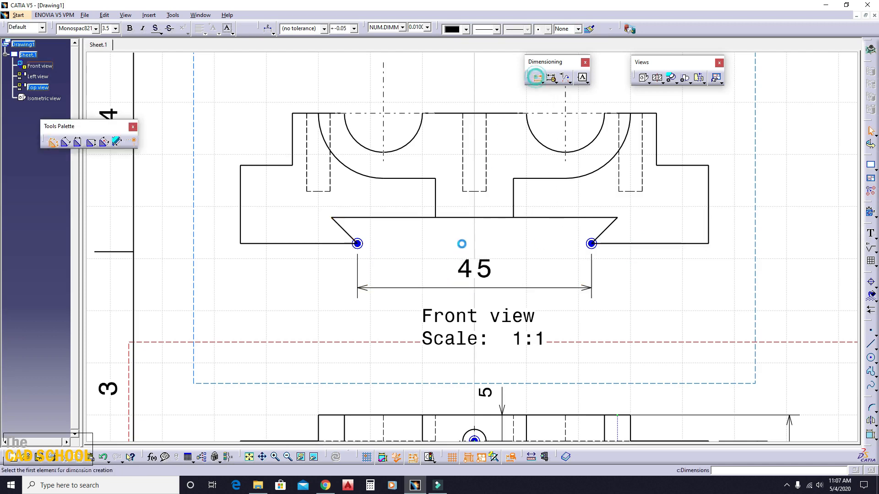
left_click(435, 202)
left_click(514, 207)
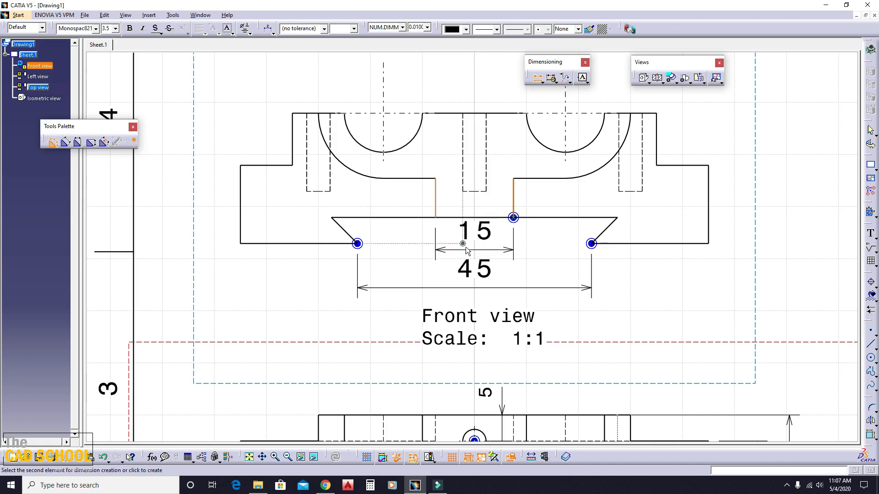
scroll(472, 249, "up", 5)
left_click(472, 264)
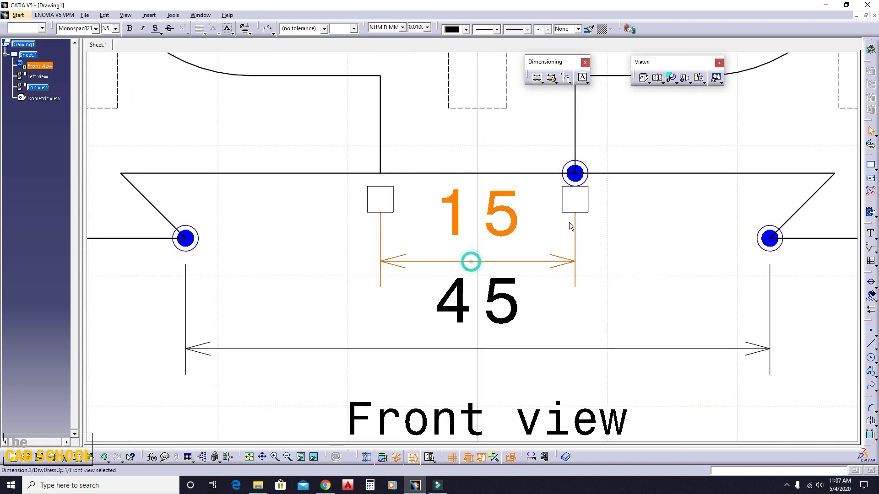
scroll(541, 287, "down", 5)
left_click(637, 290)
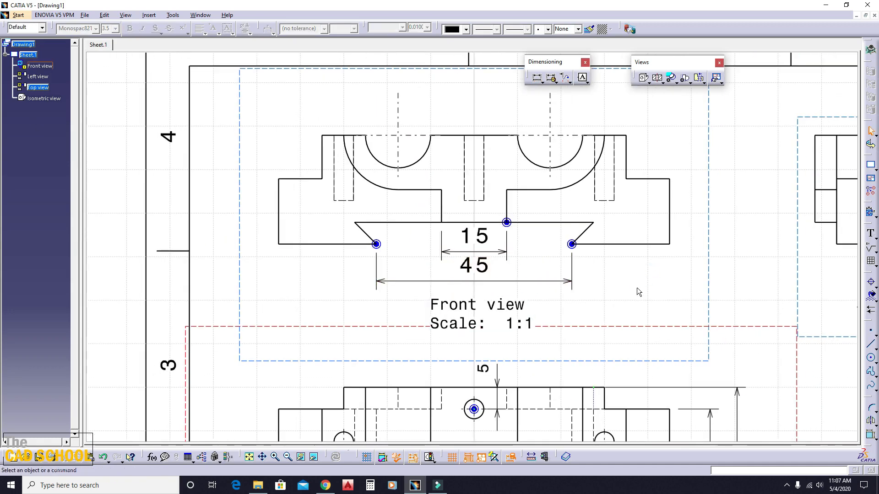
left_click(540, 82)
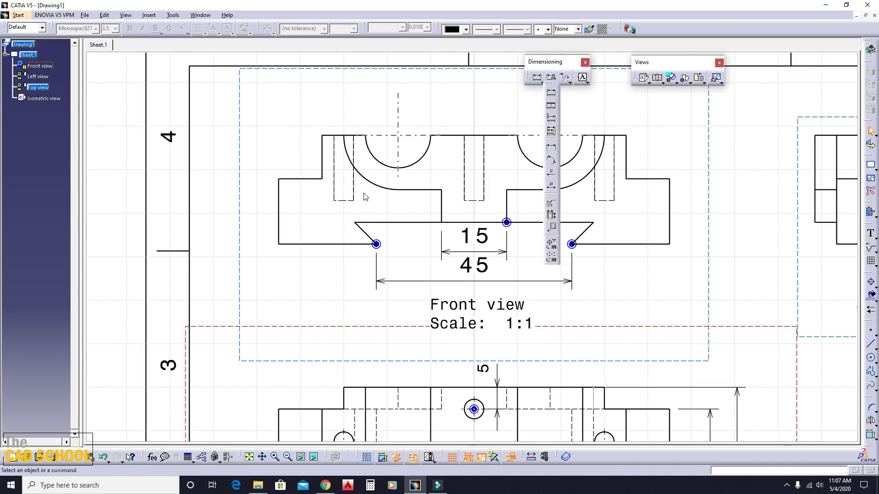
left_click(552, 173)
middle_click_drag(387, 178, 331, 242)
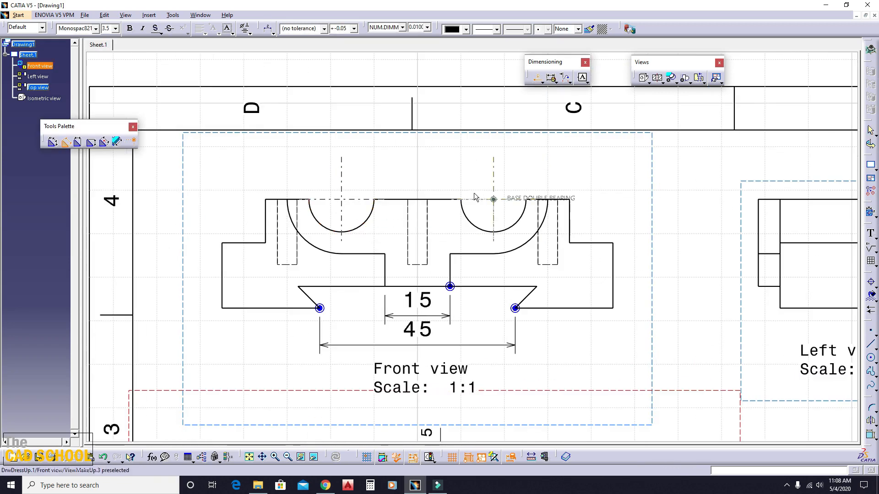
left_click(303, 237)
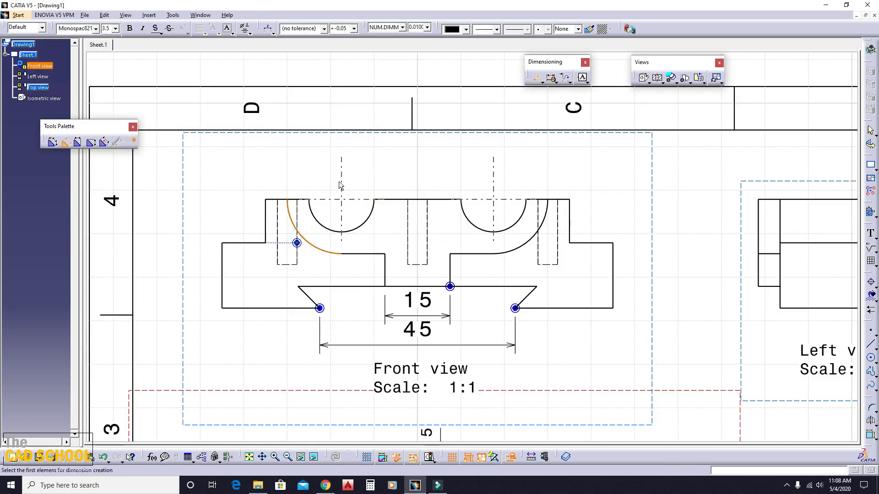
key("Escape")
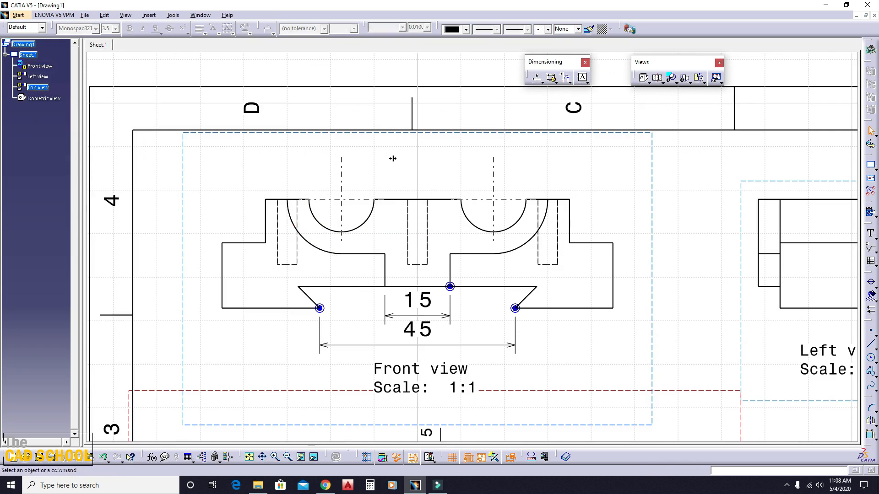
Dimension the radius of the larger arc around the left bearing recess in the front view, placing the text above the part
left_click(537, 77)
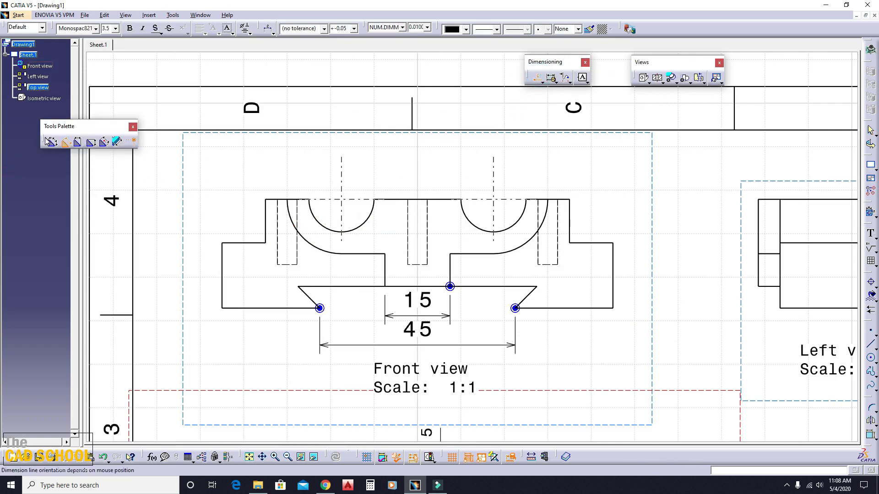
left_click(48, 141)
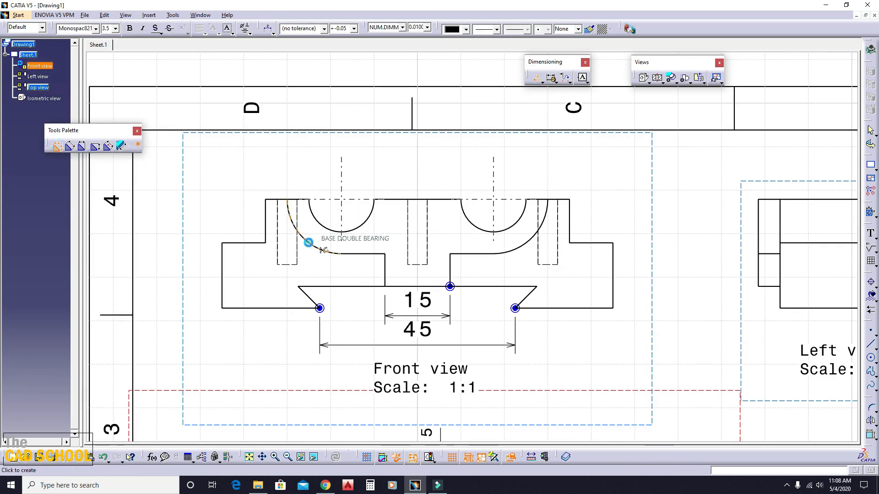
left_click(324, 250)
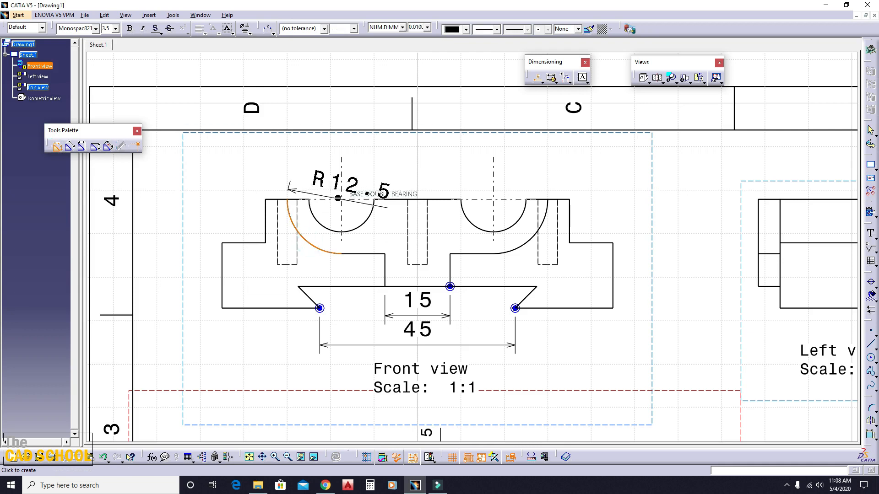
left_click(306, 234)
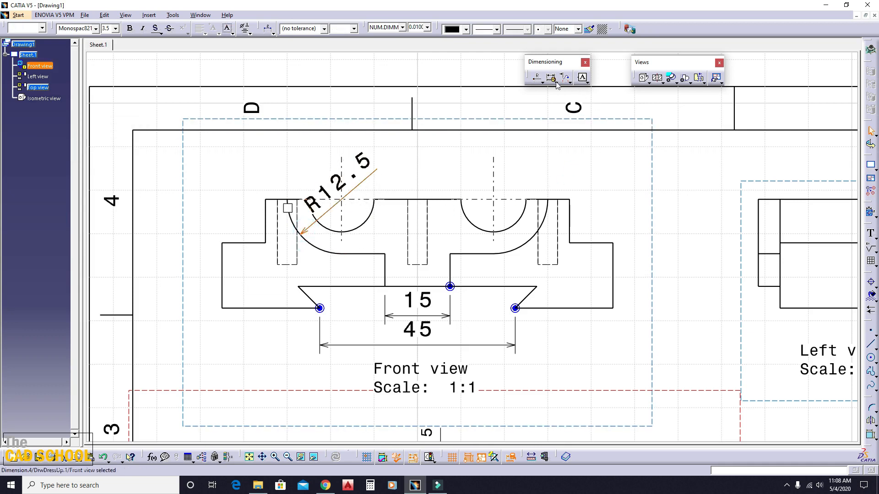
Dimension the radius of the smaller semicircle of the left bearing recess in the front view, placing the text above the part
left_click(537, 78)
left_click(330, 229)
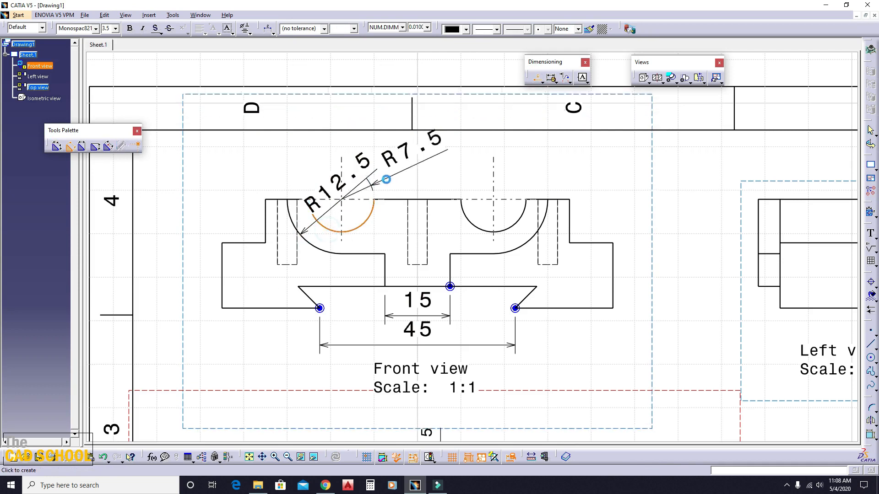
left_click(394, 178)
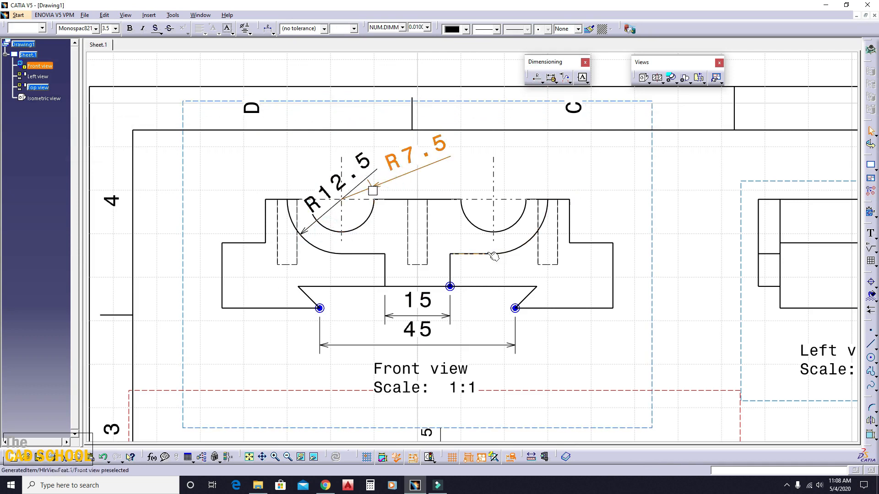
left_click(591, 218)
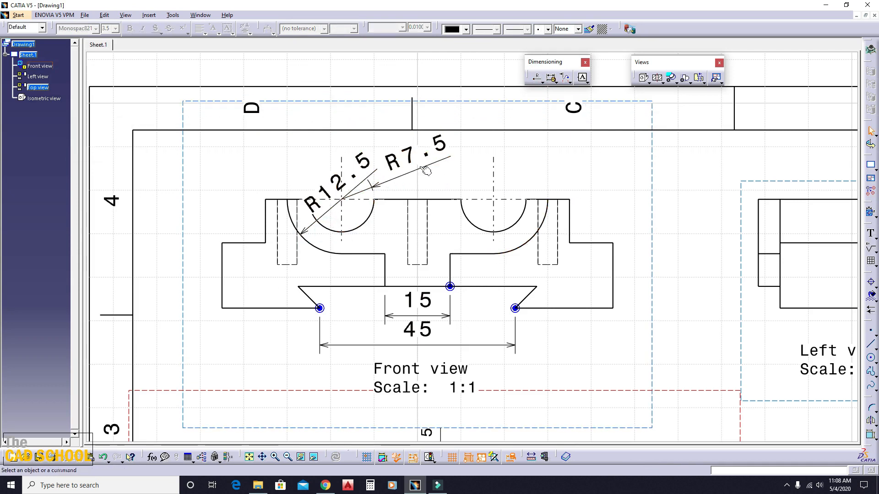
Set the text height of the two width dimensions and the two radius dimensions in the front view to 2.5 mm
left_click(418, 300)
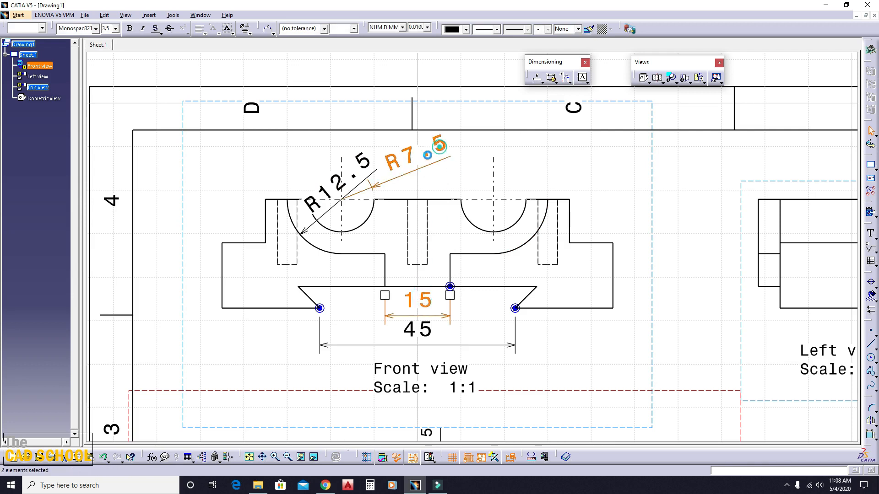
left_click(358, 165, "ctrl")
left_click(419, 327, "ctrl")
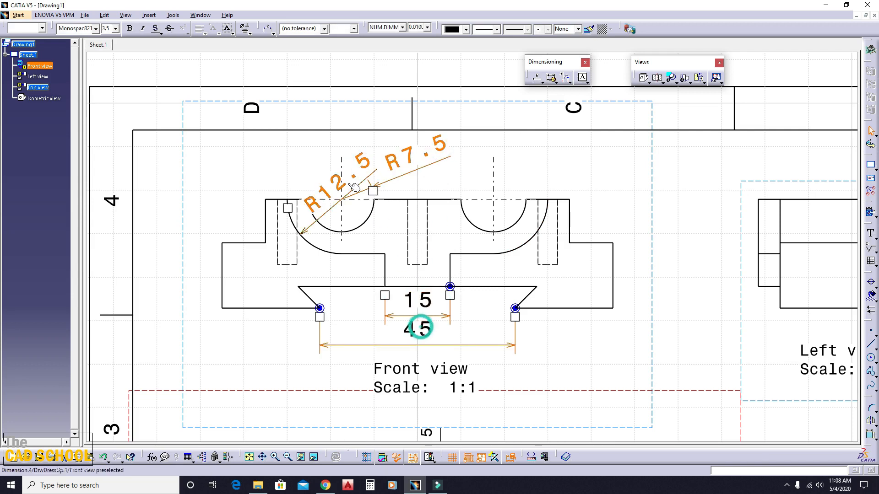
left_click(110, 29)
left_click(112, 43)
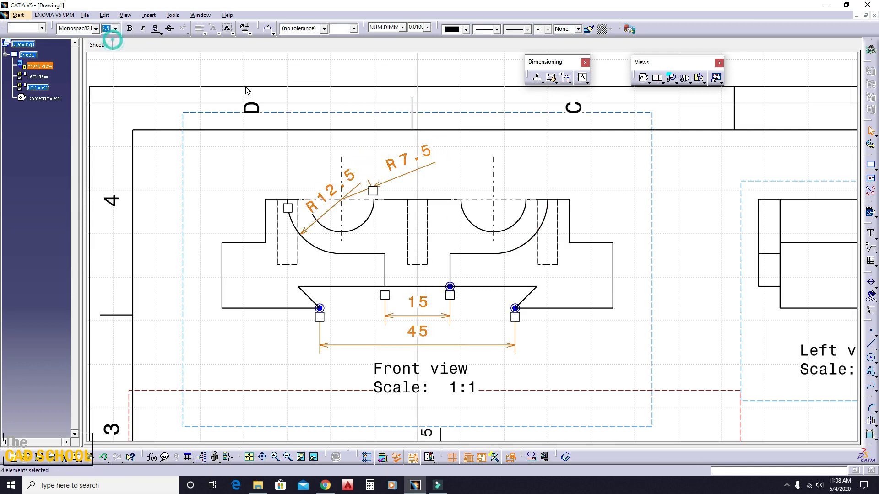
Move the R12.5 dimension in the front view outward so its text lies clear above the part
left_click(456, 159)
left_click(427, 150)
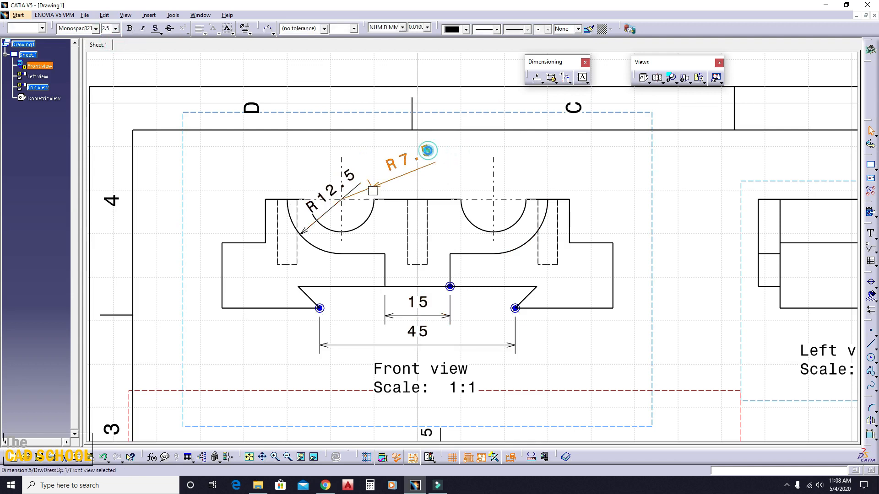
mouse_move(350, 178)
left_mouse_down()
mouse_move(357, 156)
mouse_move(361, 181)
left_mouse_up()
Change the dimension line representation of the R7.5 dimension in the front view to Two Parts
right_click(406, 166)
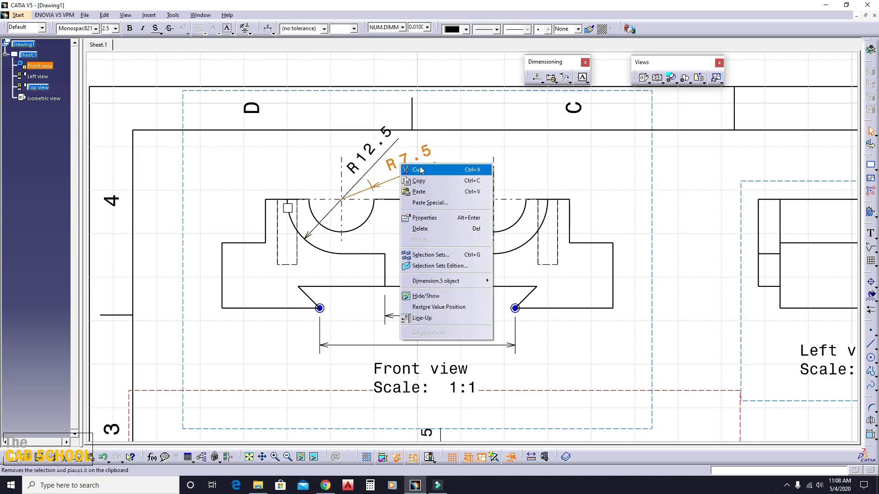
left_click(426, 219)
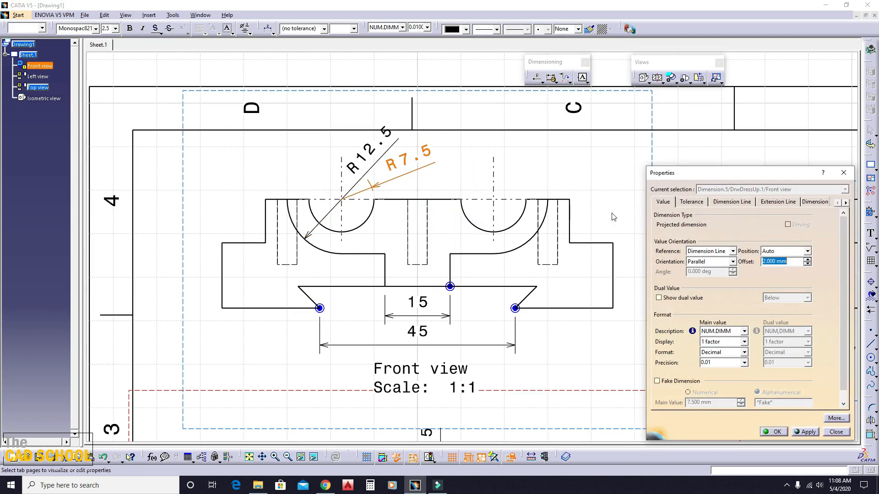
left_click(724, 202)
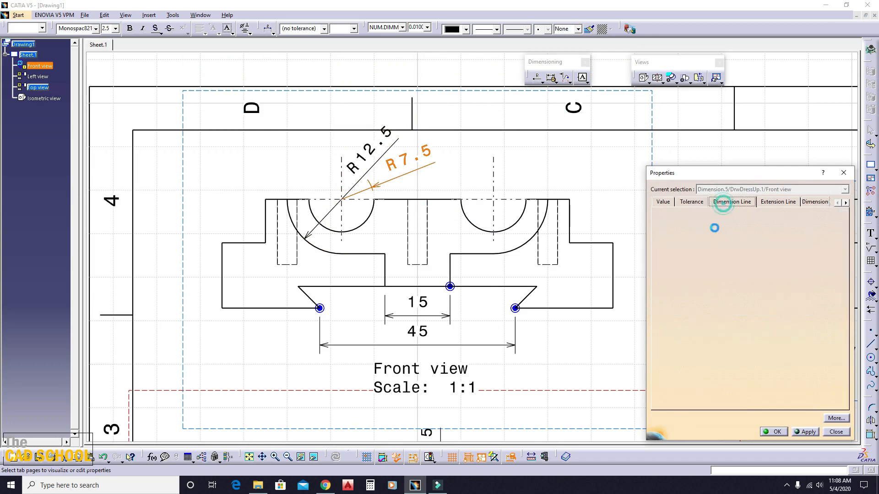
left_click(719, 222)
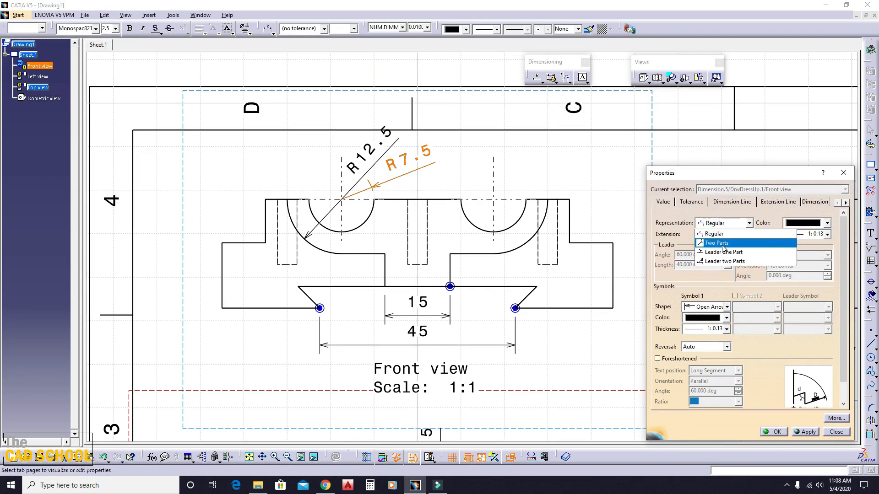
left_click(724, 243)
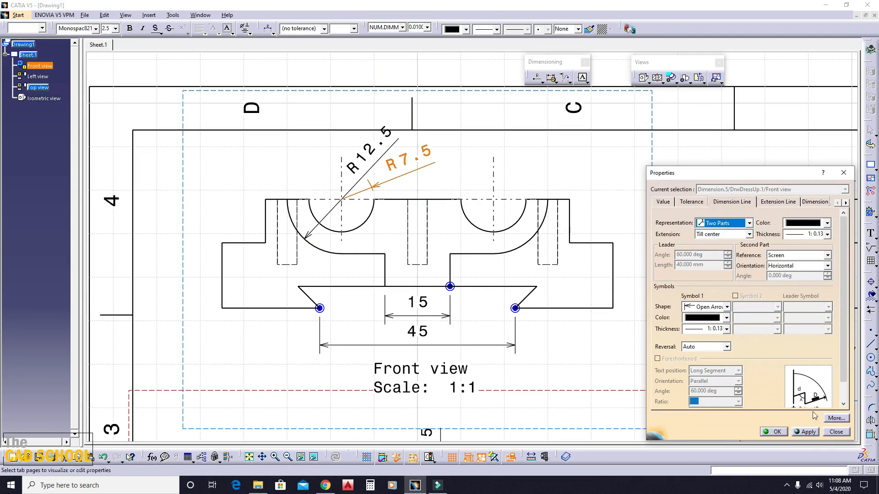
left_click(806, 431)
left_click(776, 433)
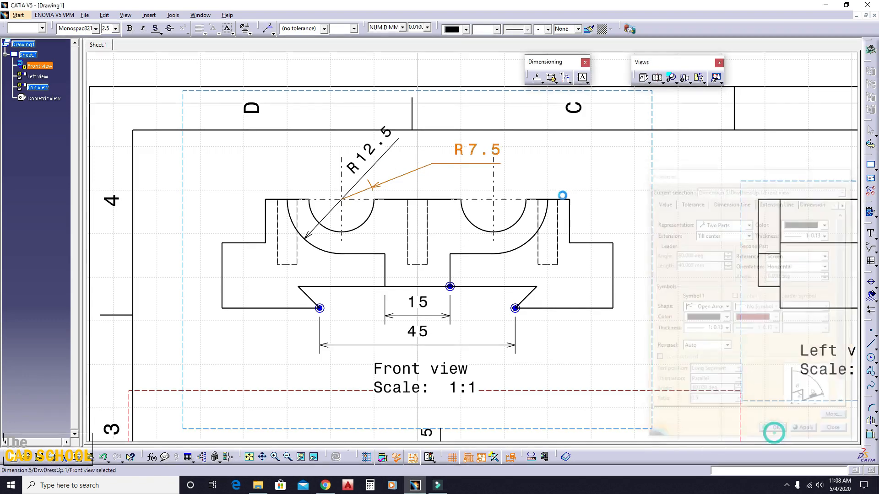
Move the R7.5 dimension closer to its semicircle, then try one further shift and undo it
left_click(541, 152)
left_click_drag(475, 153, 404, 172)
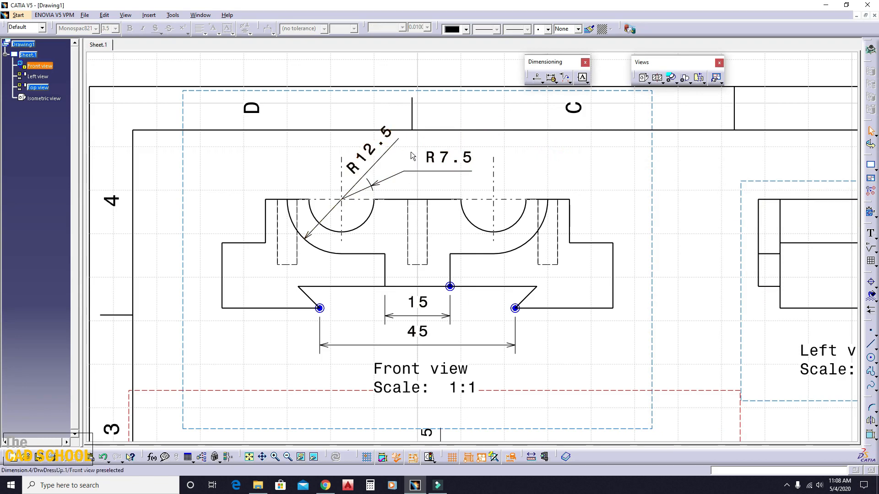
left_click_drag(452, 159, 392, 142)
key("ctrl+z")
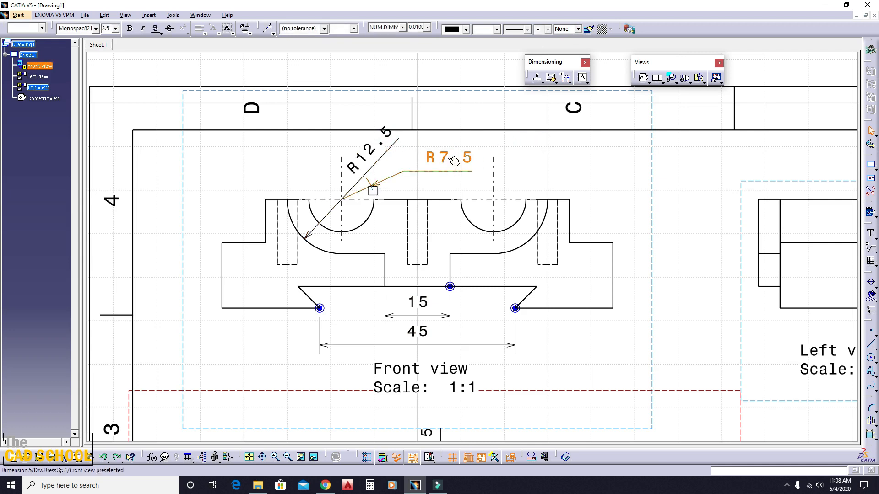
Copy the format of the R7.5 dimension onto the R12.5 dimension
left_click(471, 137)
left_click(399, 146)
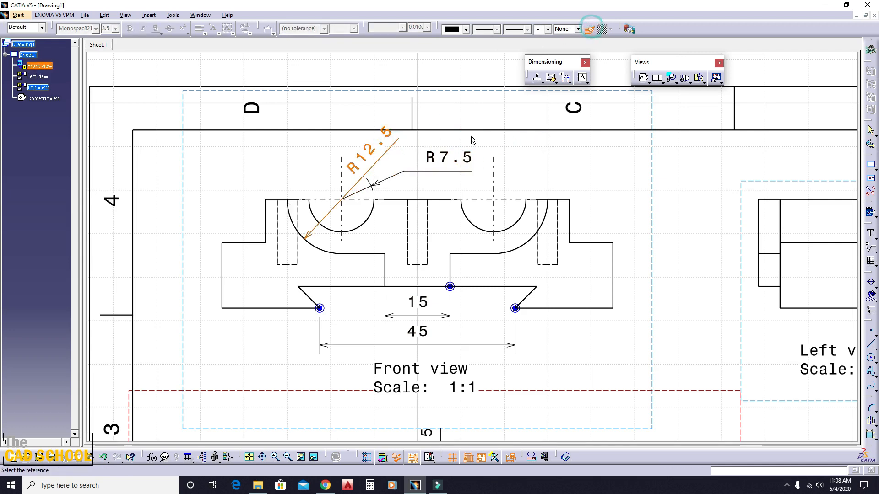
left_click(465, 154, "ctrl")
Arrange the two radius dimensions above the front view so R12.5 sits above R7.5 without overlapping
left_click_drag(441, 184, 358, 152)
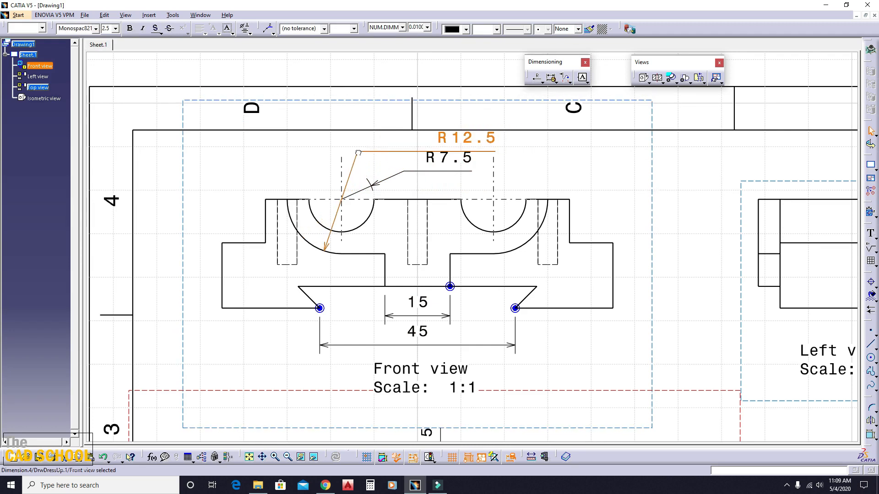
left_click_drag(447, 168, 396, 181)
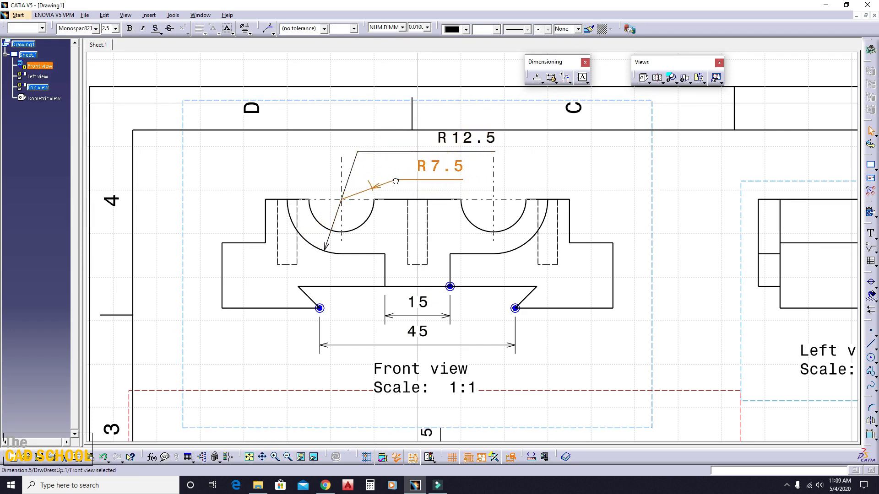
left_click_drag(458, 147, 351, 158)
left_click(540, 146)
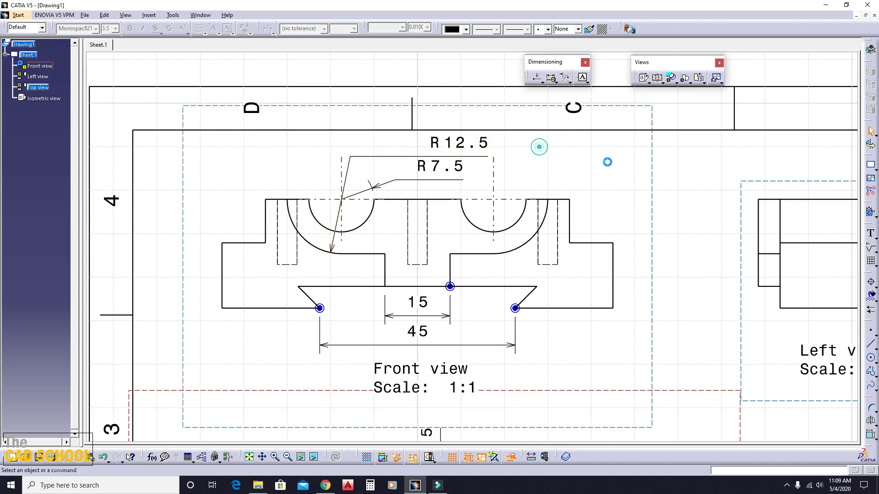
left_click(645, 172)
Dimension the horizontal distance between the lower left and lower right holes in the top view, placed below the part above the 70 dimension
middle_click_drag(599, 185, 592, 168)
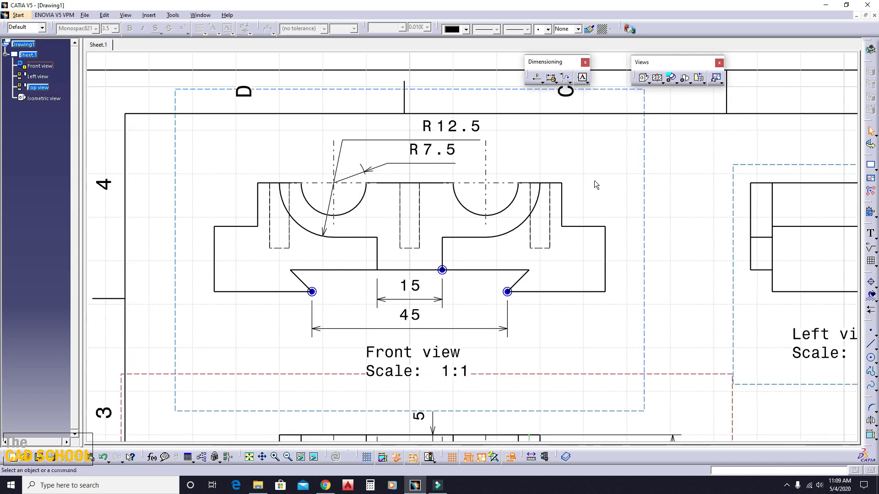
mouse_move(568, 205)
middle_mouse_down()
mouse_move(560, 18)
mouse_move(557, 33)
middle_mouse_up()
middle_click_drag(526, 232, 535, 67)
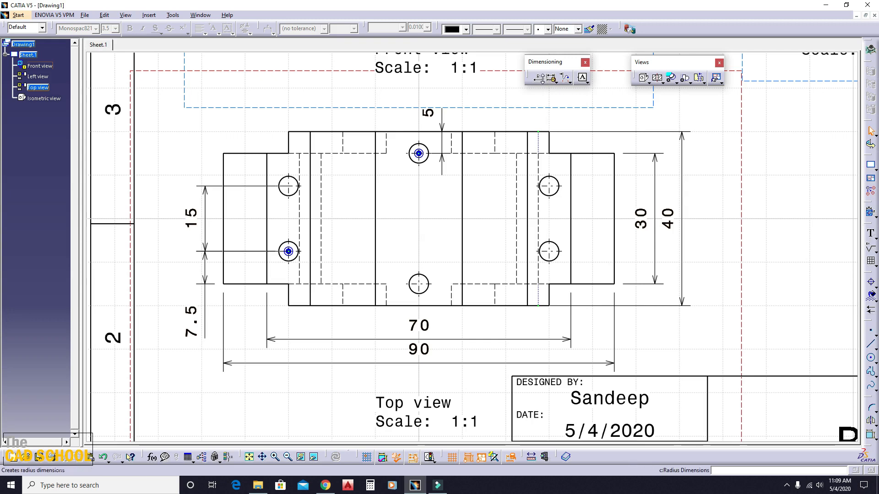
left_click(542, 79)
left_click(552, 93)
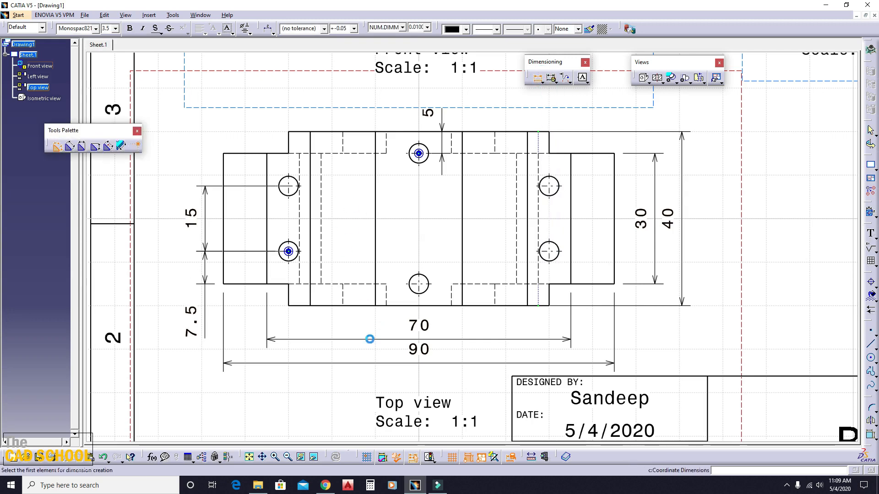
left_click(295, 267)
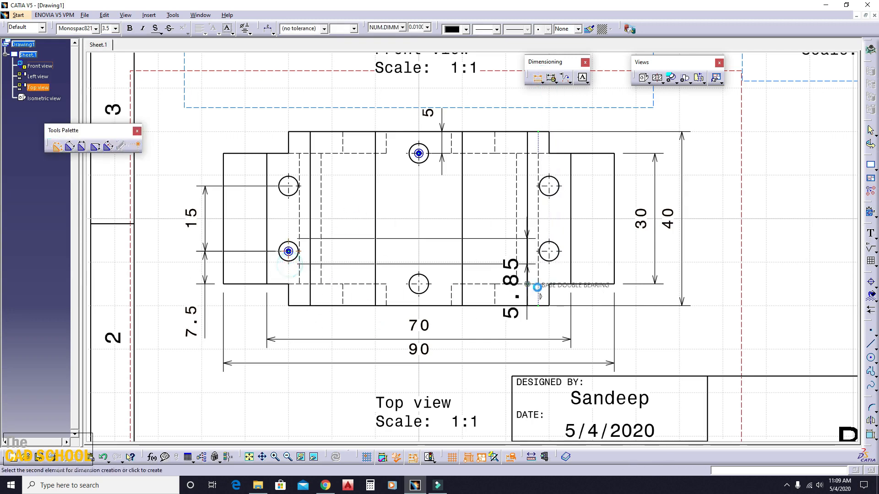
left_click(535, 267)
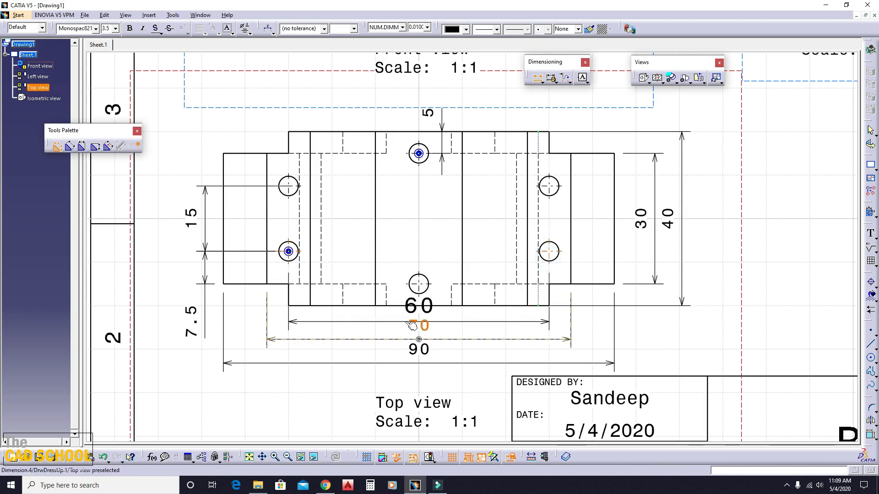
left_click(420, 321)
left_click(417, 319)
middle_click_drag(489, 316, 482, 239)
left_click_drag(424, 246, 424, 240)
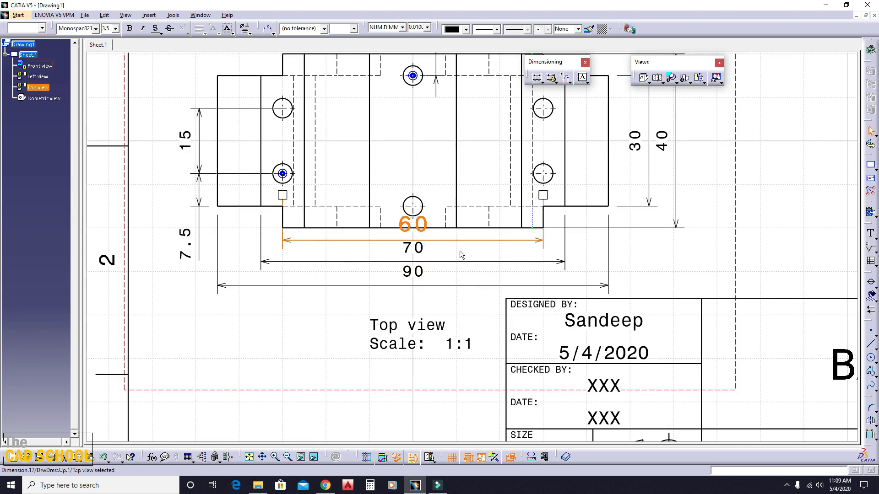
Set the text height of the horizontal hole spacing dimension in the top view to 2.5 mm
left_click(115, 29)
left_click(114, 37)
left_click(661, 244)
Lower the 60, 70 and 90 dimensions below the top view so the stacked lines are evenly spaced
middle_click_drag(435, 271, 429, 201)
left_click_drag(376, 205, 369, 264)
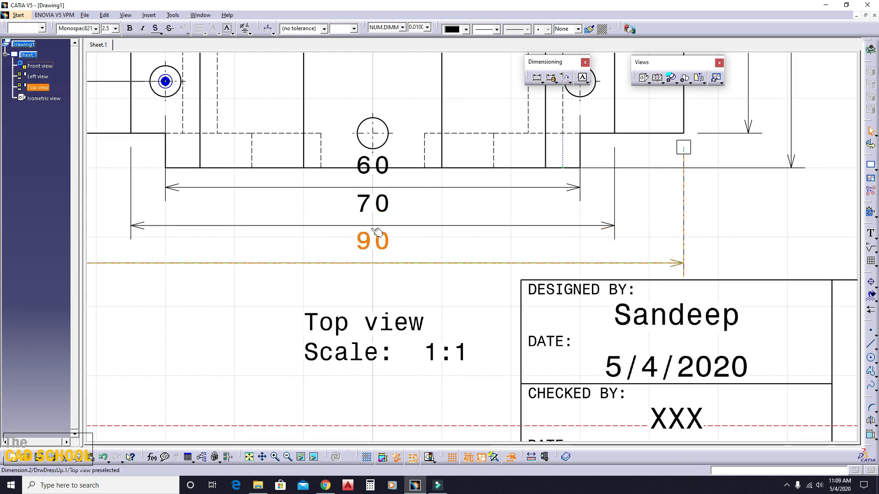
mouse_move(376, 177)
left_mouse_down()
mouse_move(374, 194)
mouse_move(387, 167)
mouse_move(389, 184)
left_mouse_up()
left_click_drag(390, 215, 383, 238)
left_click(381, 252)
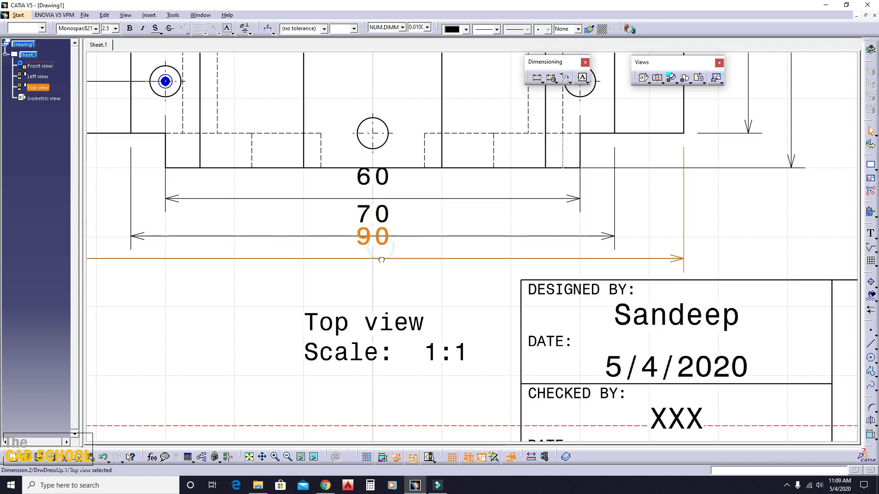
left_click_drag(381, 264, 380, 269)
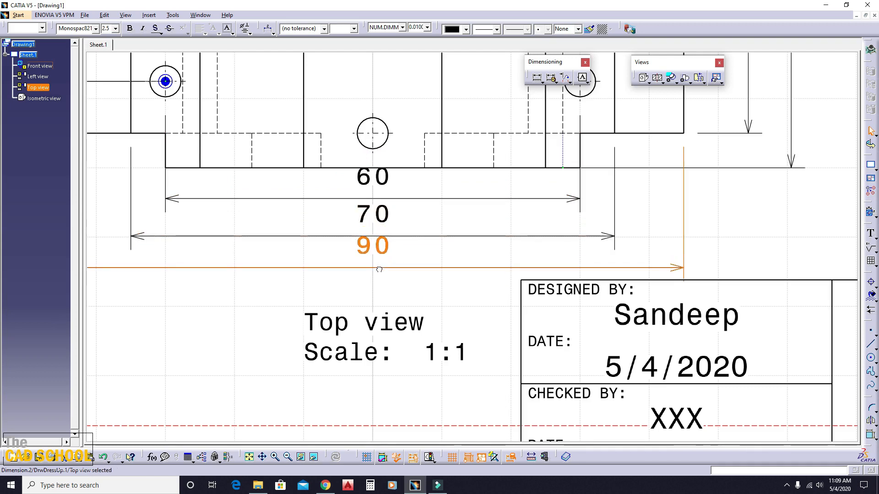
scroll(474, 232, "down", 2)
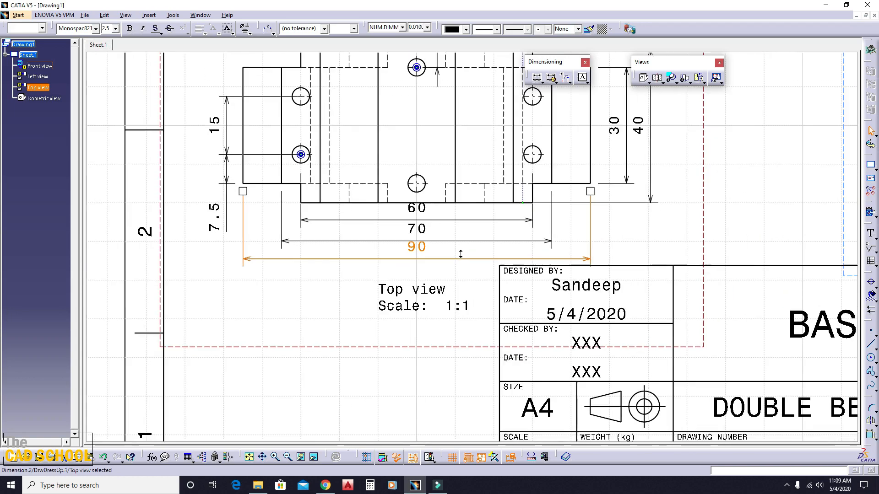
Shift the top view slightly upward on the sheet, away from the title block
scroll(531, 238, "down", 2)
scroll(584, 212, "up", 1)
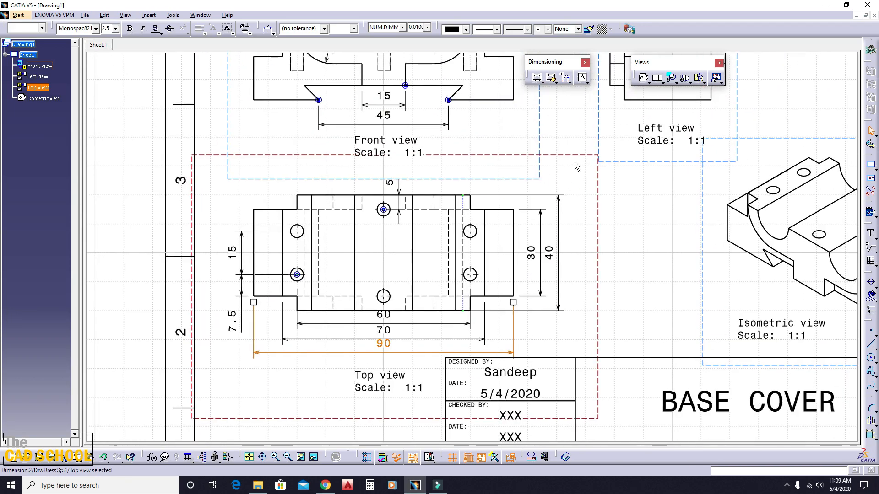
middle_click_drag(575, 166, 502, 265)
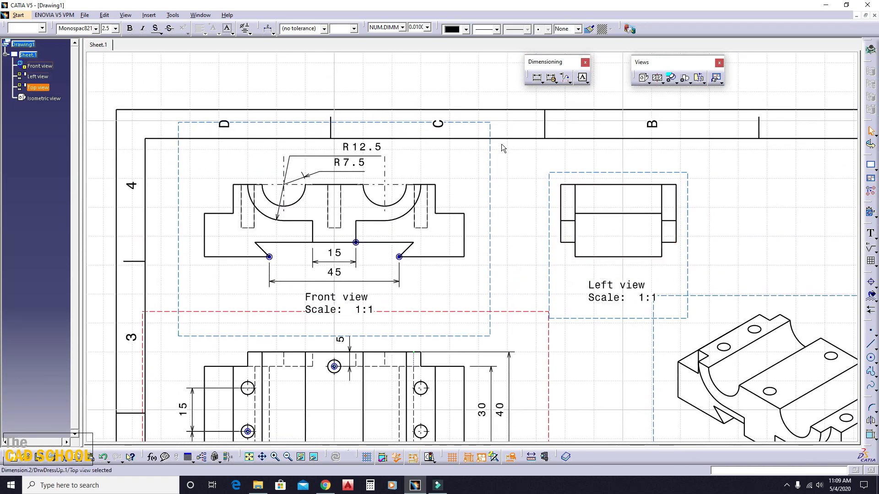
mouse_move(548, 439)
middle_mouse_down()
mouse_move(584, 320)
mouse_move(575, 296)
middle_mouse_up()
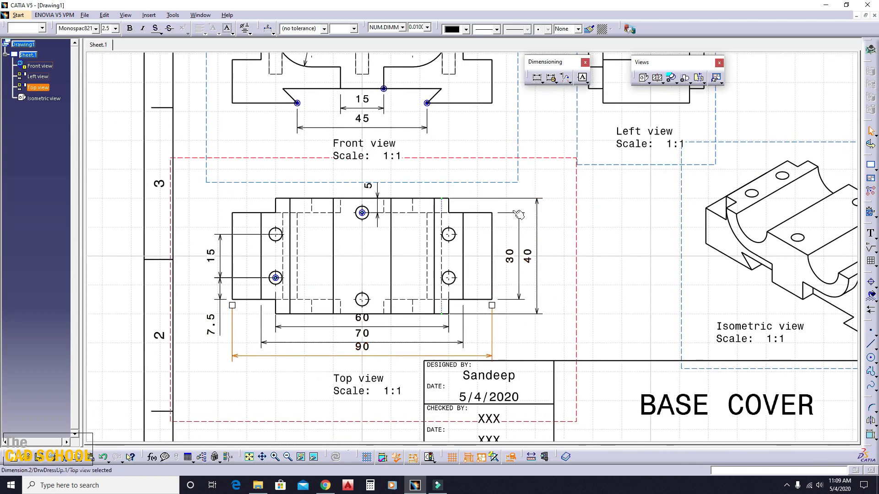
left_click_drag(559, 157, 559, 149)
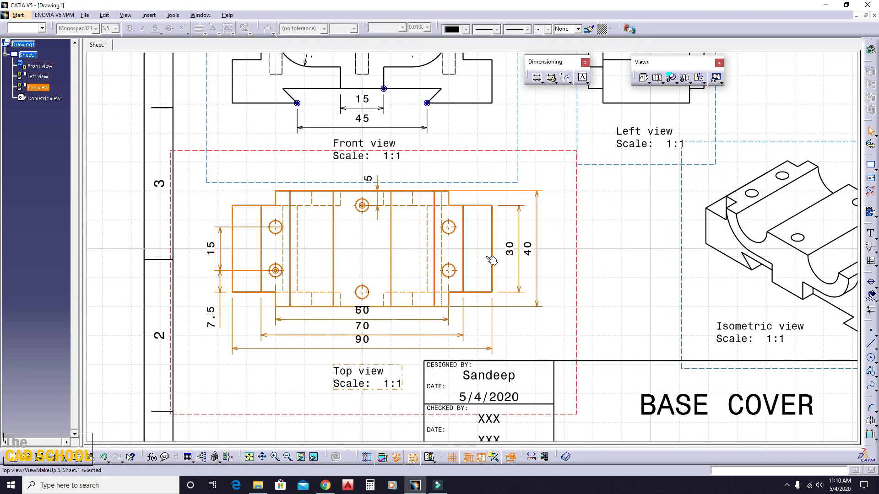
Move the 90, 70 and 60 dimensions further down so the 60 text clears the top view's lower edge
scroll(382, 346, "up", 5)
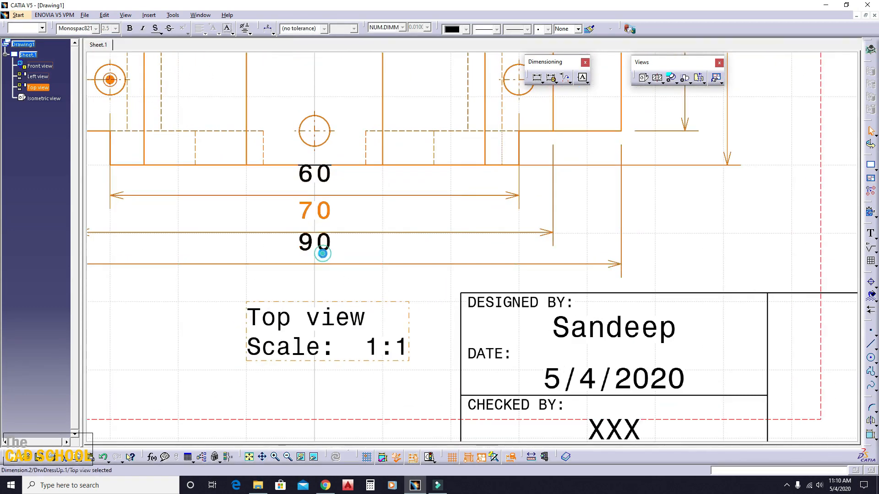
left_click(323, 252)
left_click_drag(322, 272, 322, 275)
left_click(323, 231)
mouse_move(323, 231)
left_mouse_down()
mouse_move(323, 219)
mouse_move(322, 241)
left_mouse_up()
left_click(326, 194)
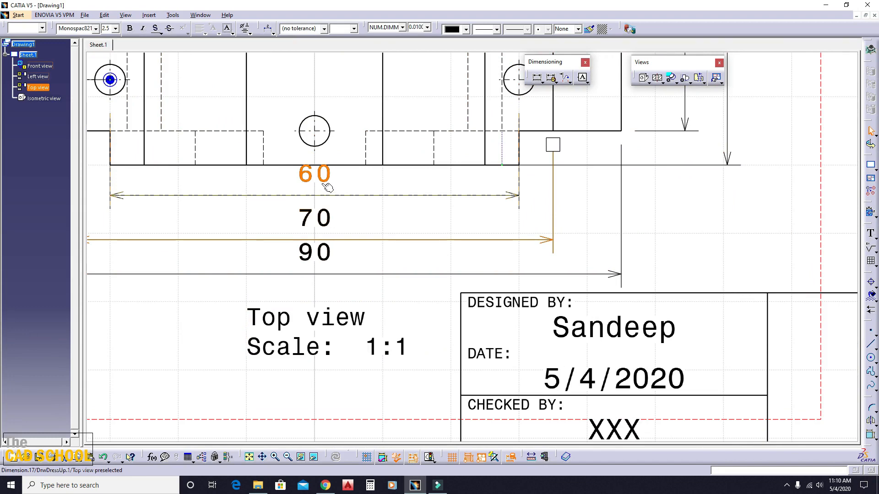
left_click_drag(320, 181, 323, 206)
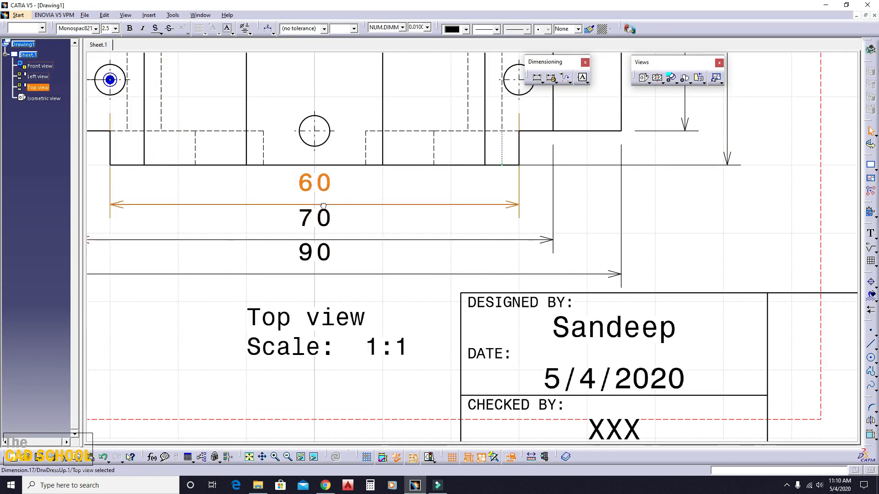
left_click(728, 224)
Dimension the overall height of the front view between its upper and bottom edges, placed to the right of the part
middle_click_drag(724, 220, 746, 306, "ctrl")
mouse_move(578, 218)
middle_mouse_down()
mouse_move(574, 235)
mouse_move(500, 319)
middle_mouse_up()
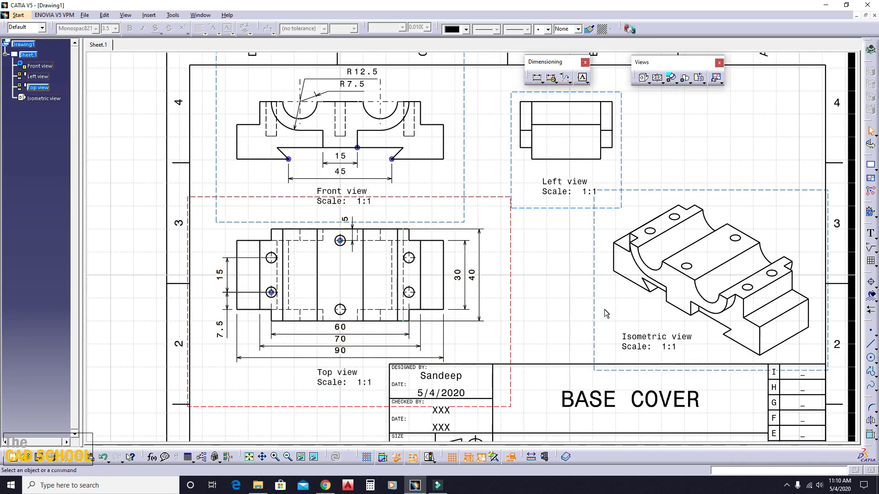
middle_click_drag(433, 185, 422, 238)
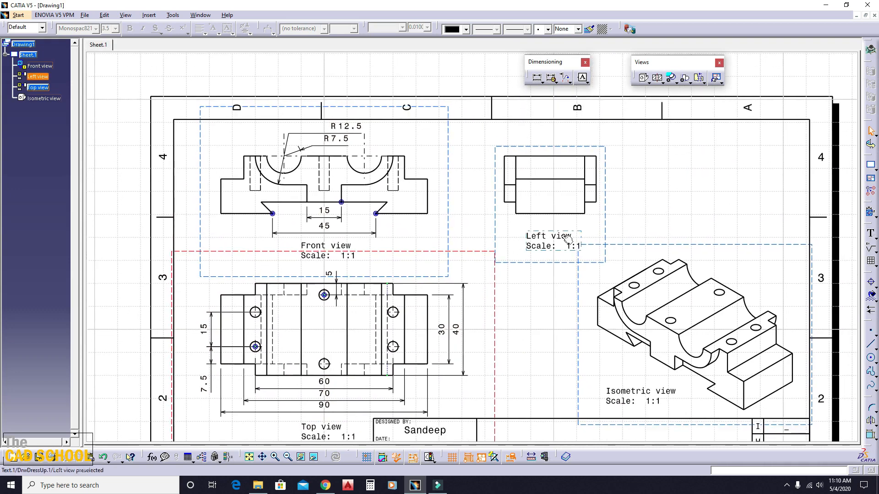
middle_click_drag(354, 167, 411, 180)
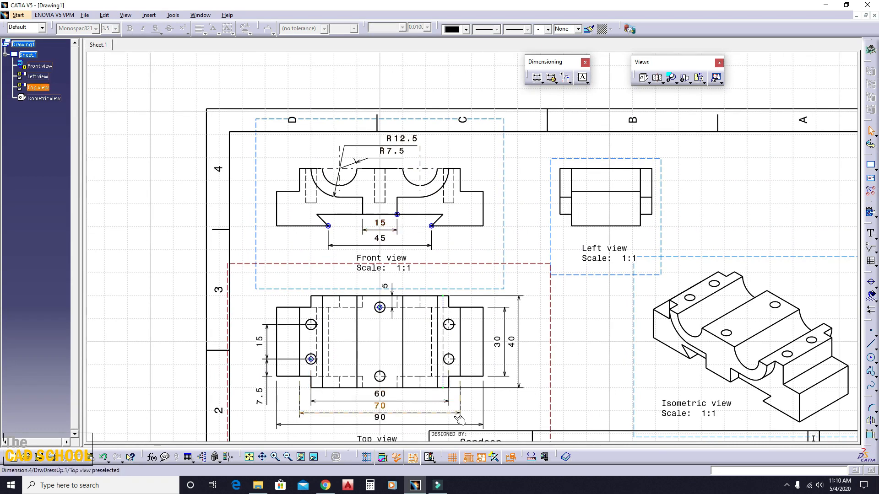
left_click(538, 79)
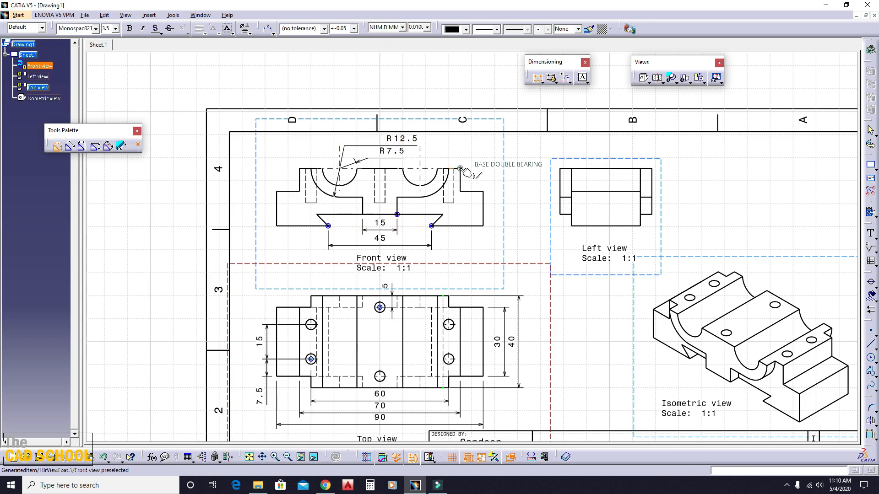
scroll(457, 170, "up", 5)
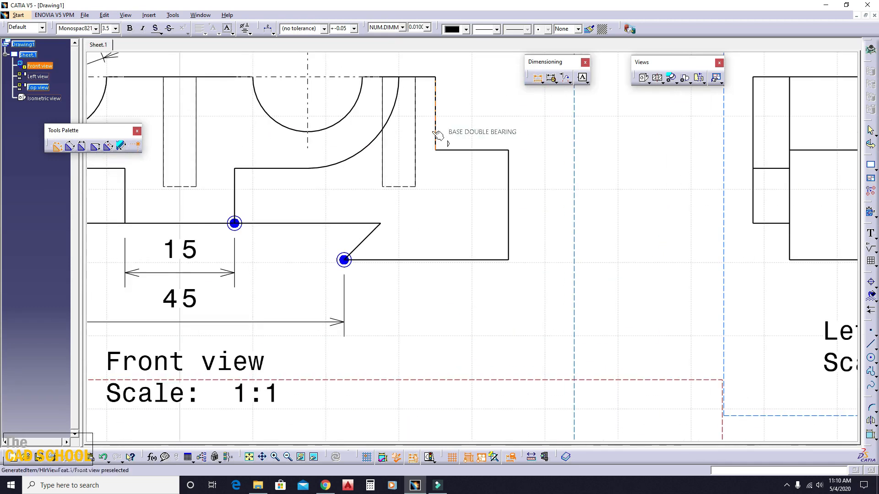
left_click(416, 77)
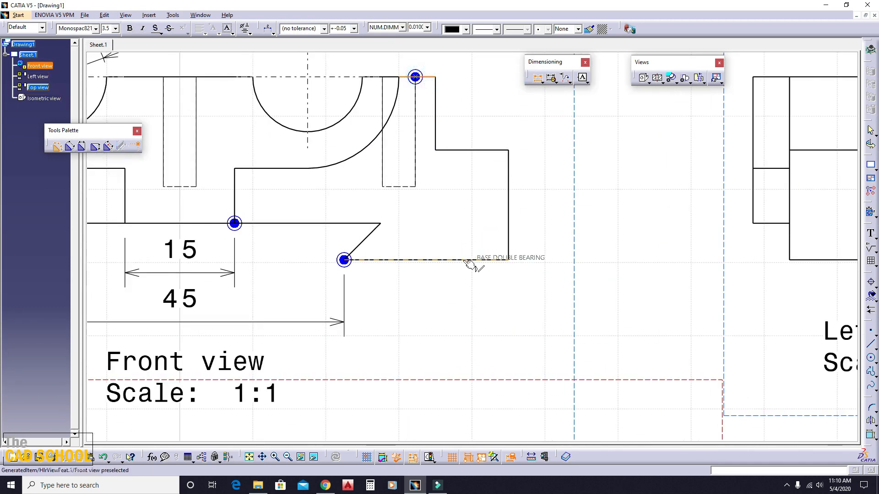
left_click(471, 259)
scroll(591, 184, "down", 2)
scroll(589, 198, "down", 1)
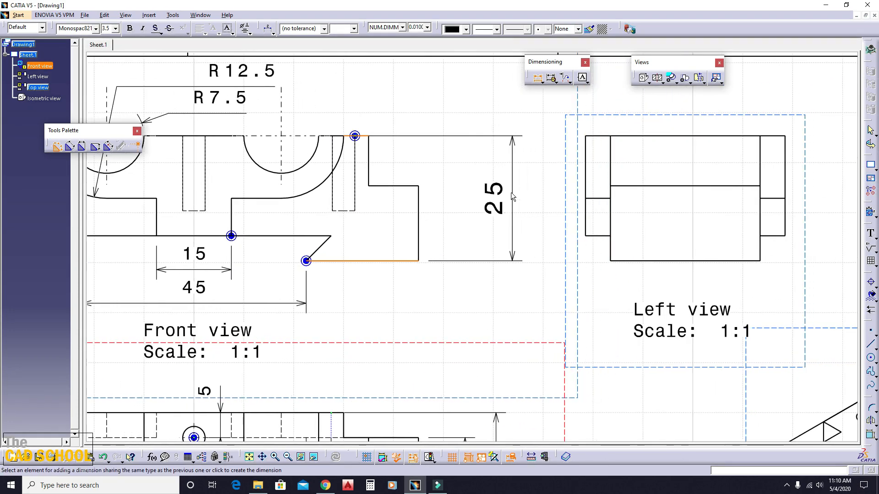
left_click(511, 192)
Dimension the height of the front view's right step from the bottom edge, placed inside the overall height dimension
left_click(537, 77)
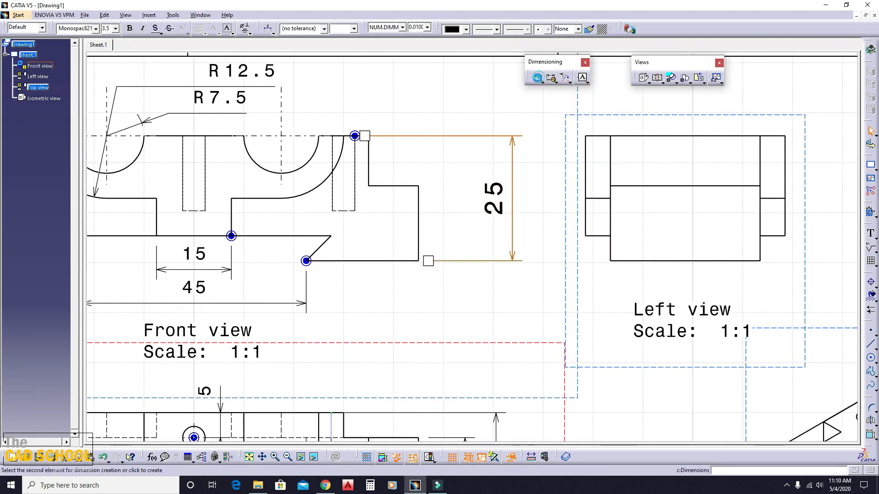
left_click(406, 186)
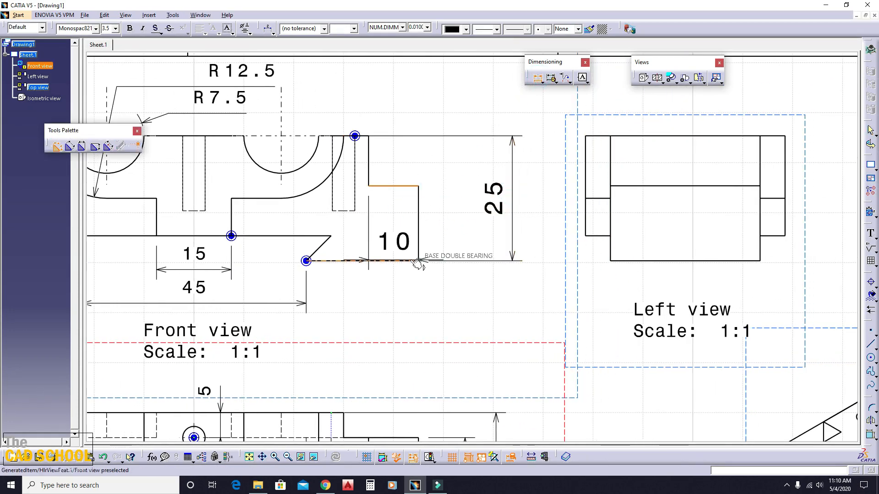
left_click(414, 261)
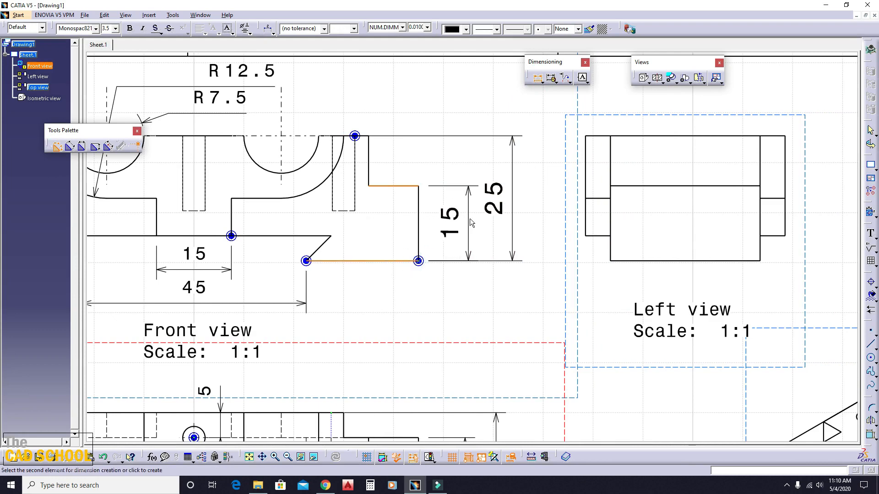
left_click(470, 218)
Dimension the horizontal width of the front view's right step, placed above the part
scroll(519, 202, "down", 2)
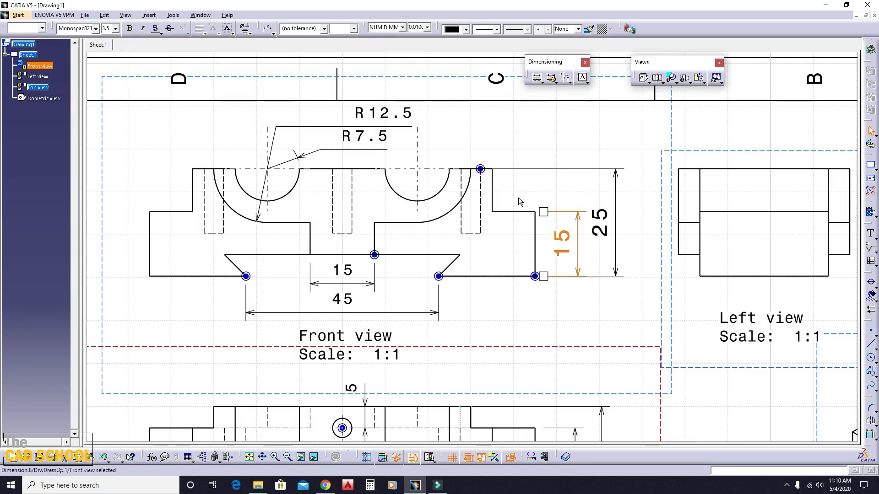
left_click(537, 77)
left_click(507, 196)
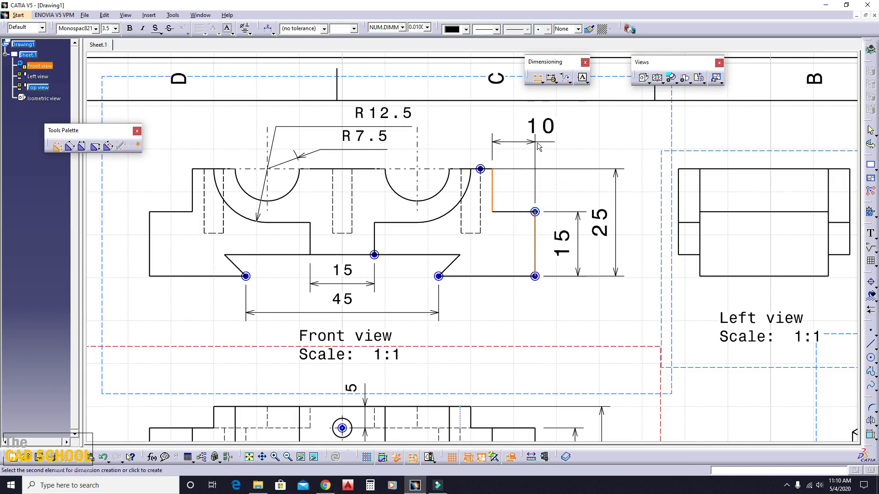
left_click(554, 145)
Set the text height of the front view's step width, step height and overall height dimensions to 2.5 mm
left_click(567, 242, "ctrl")
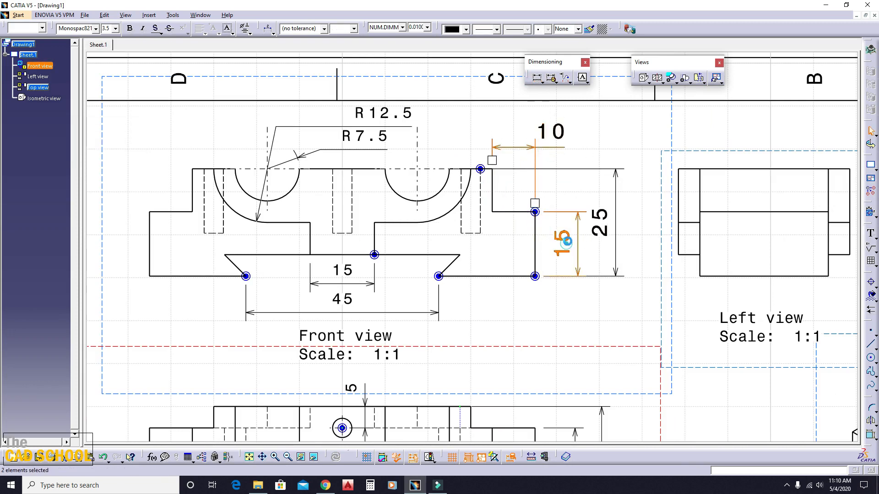
left_click(600, 225, "ctrl")
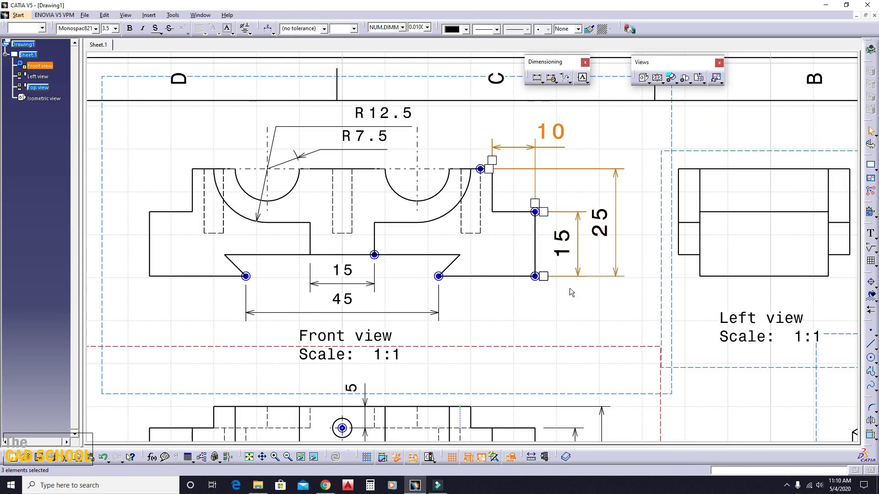
scroll(569, 290, "down", 3)
left_click(115, 28)
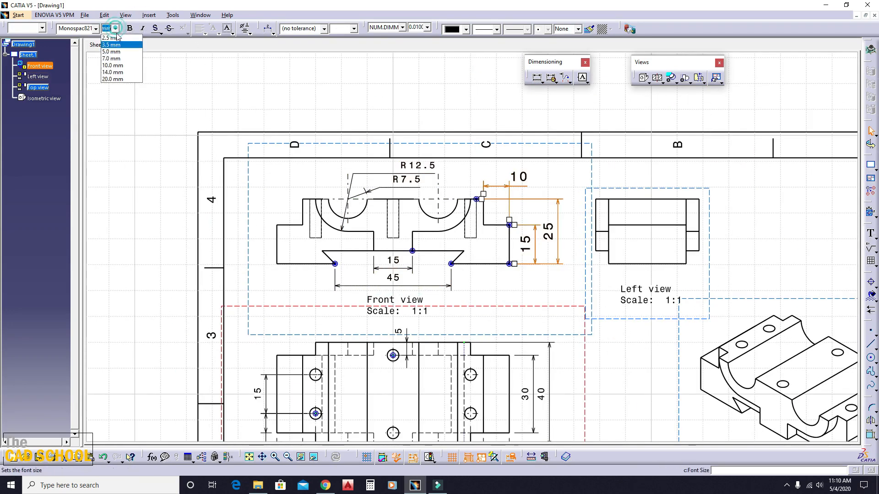
left_click(109, 46)
left_click(534, 177)
Delete the left view from the sheet
middle_click_drag(615, 280, 546, 137)
middle_click_drag(373, 230, 392, 273)
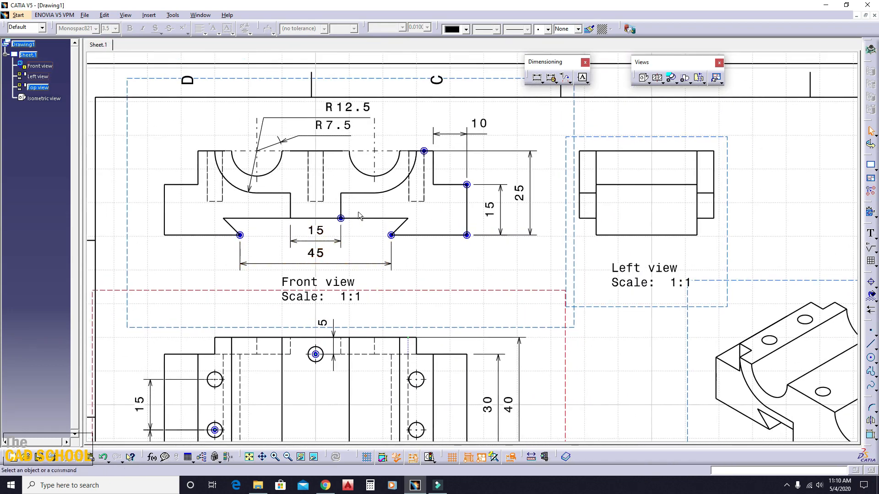
middle_click_drag(307, 288, 289, 158)
middle_click_drag(362, 55, 371, 238)
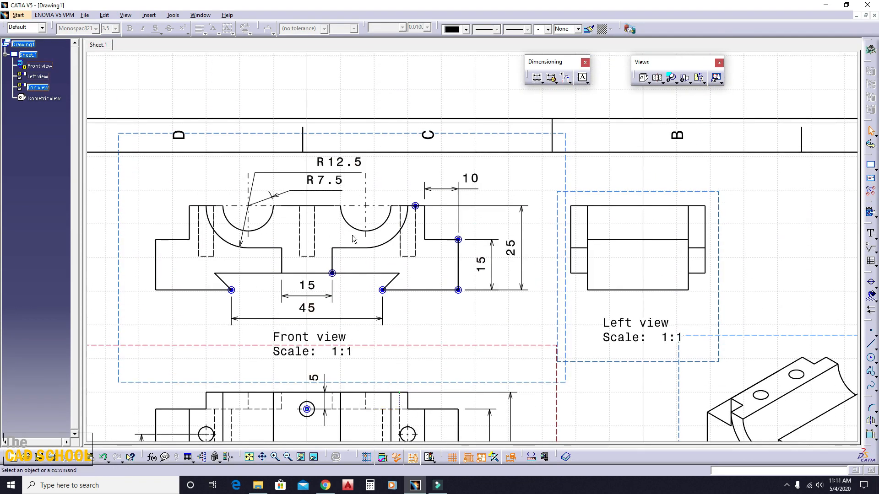
middle_click_drag(438, 283, 452, 138)
middle_click_drag(580, 200, 427, 274)
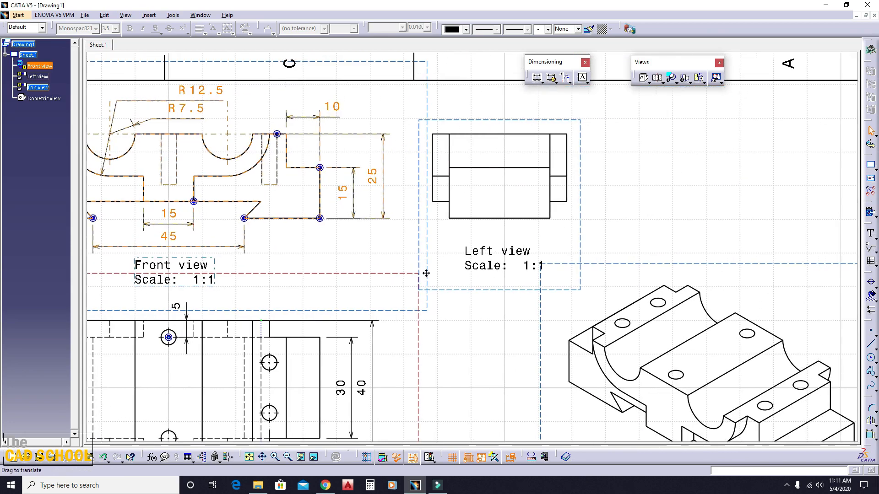
left_click(511, 291)
key("Delete")
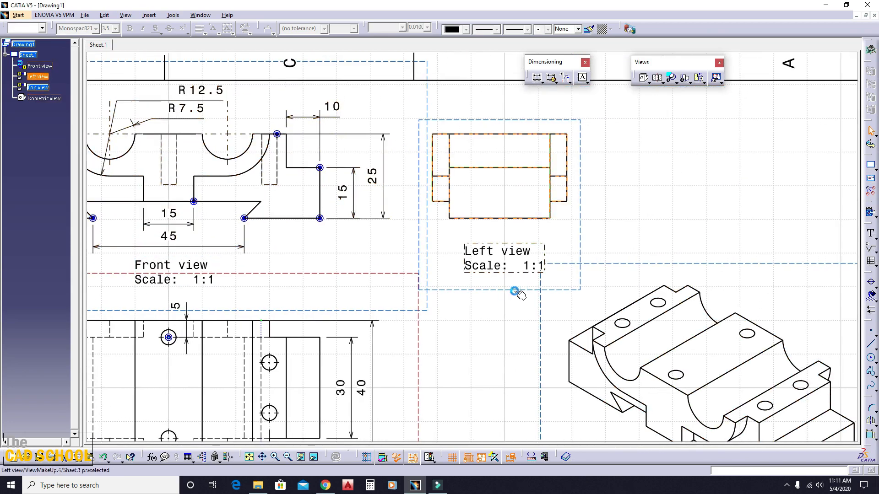
Move the isometric view up to the sheet's upper right area, level with the front view
middle_click_drag(408, 267, 520, 193)
left_click_drag(577, 176, 567, 67)
left_click(526, 216)
mouse_move(526, 215)
middle_mouse_down()
mouse_move(479, 286)
mouse_move(480, 174)
mouse_move(487, 265)
middle_mouse_up()
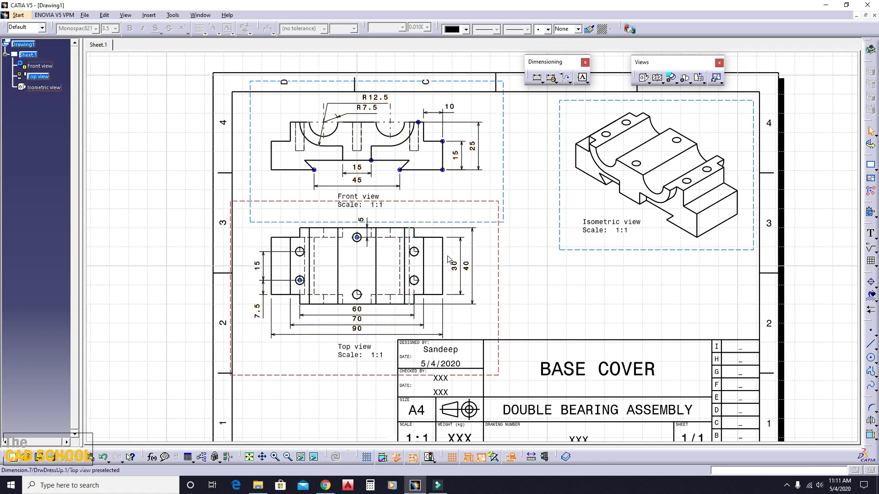
Dimension the diameter of the top view's lower right hole, placed diagonally below and right of the part
mouse_move(441, 259)
middle_mouse_down()
mouse_move(388, 212)
mouse_move(449, 256)
mouse_move(470, 253)
mouse_move(475, 224)
middle_mouse_up()
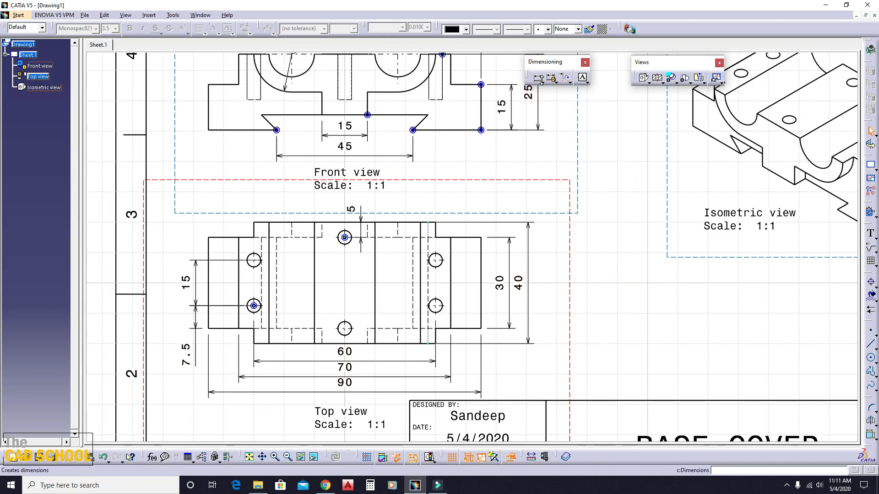
left_click(541, 81)
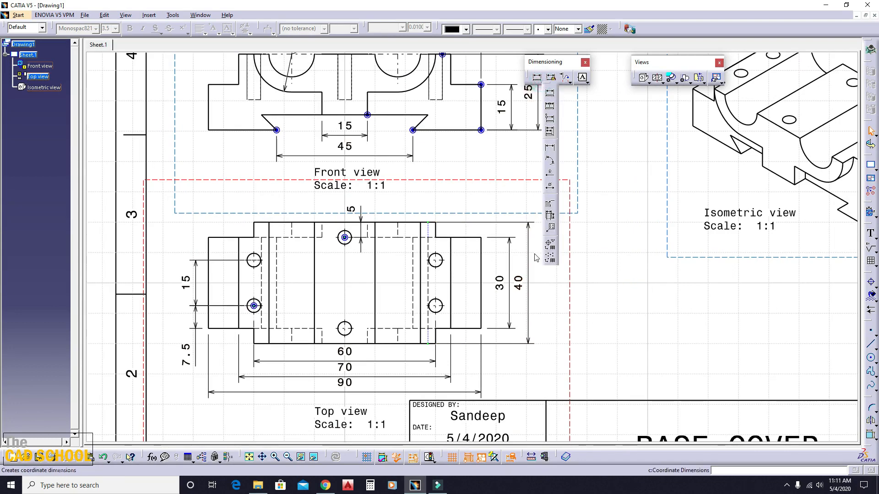
left_click(550, 187)
middle_click_drag(540, 330, 485, 241, "ctrl")
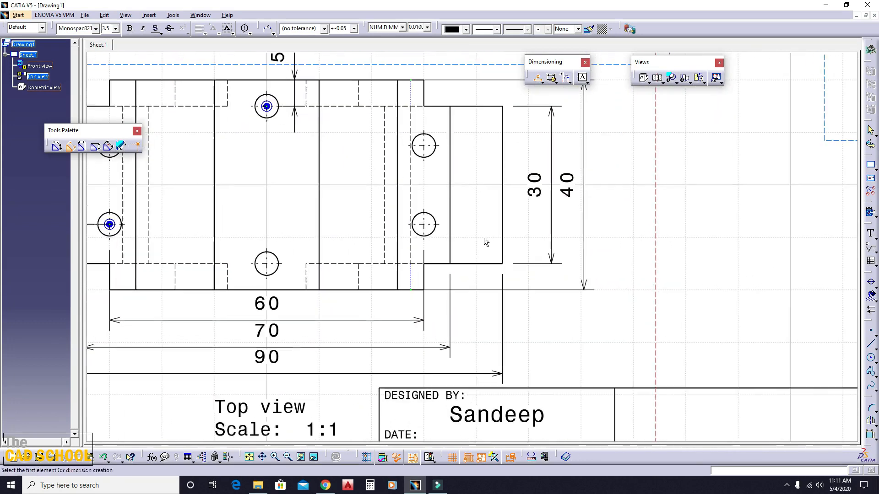
left_click(438, 233)
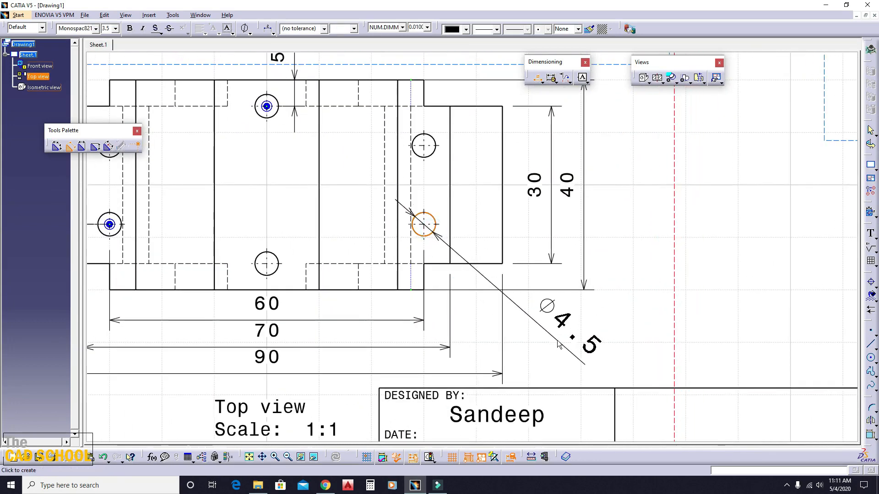
left_click(586, 361)
left_click(793, 287)
Set the text height of the hole diameter dimension to 2.5 mm
left_click(564, 319)
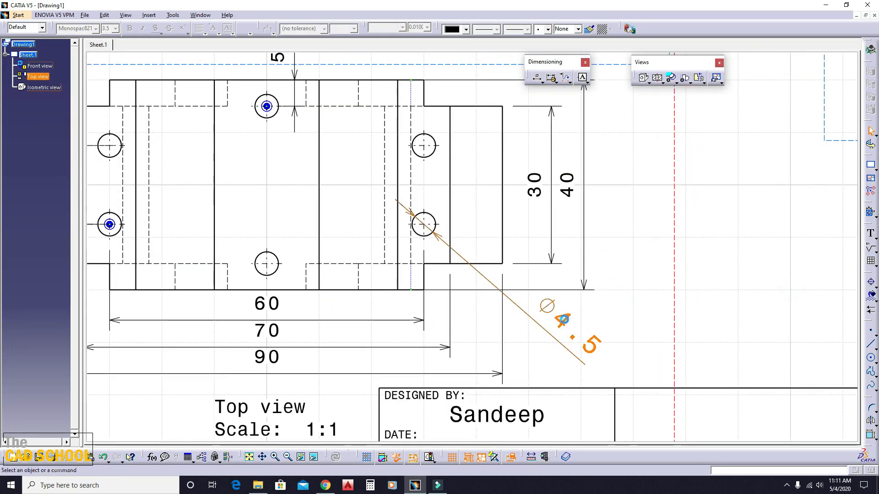
left_click(117, 29)
left_click(117, 44)
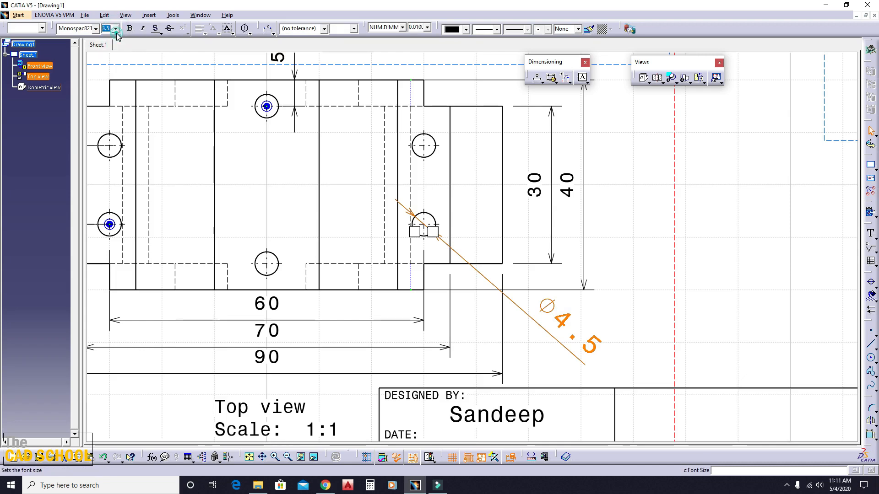
left_click(116, 29)
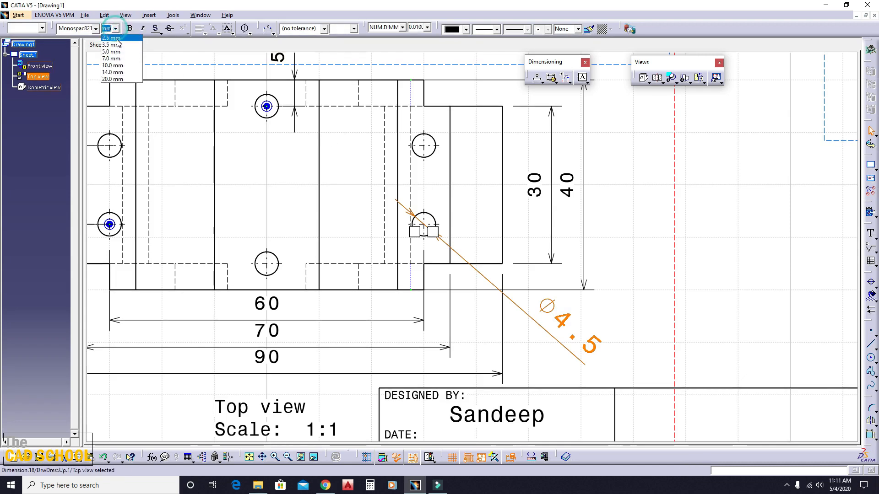
left_click(117, 40)
Set the hole diameter dimension line's representation to Two Parts, with the second part horizontal to the screen
right_click(563, 326)
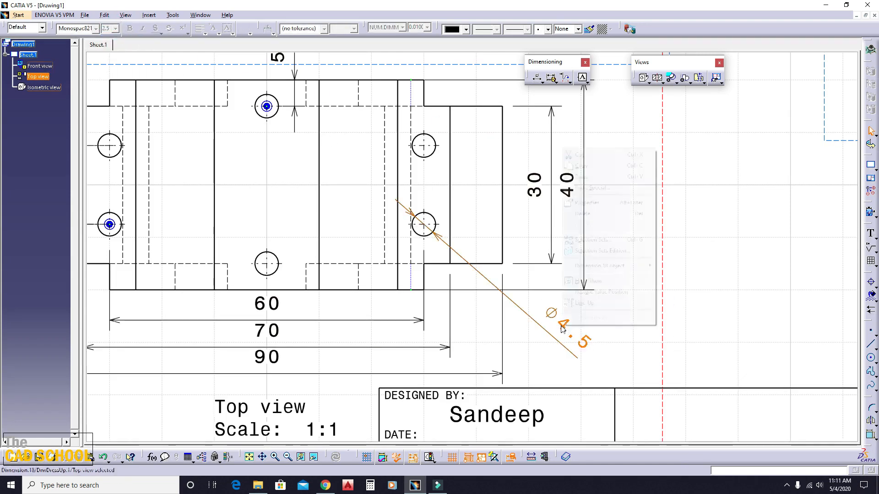
left_click(591, 204)
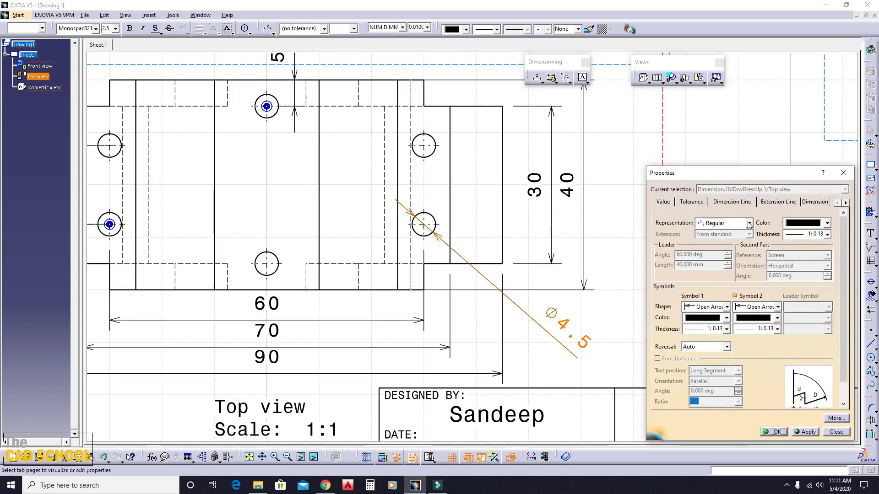
left_click(722, 223)
left_click(713, 243)
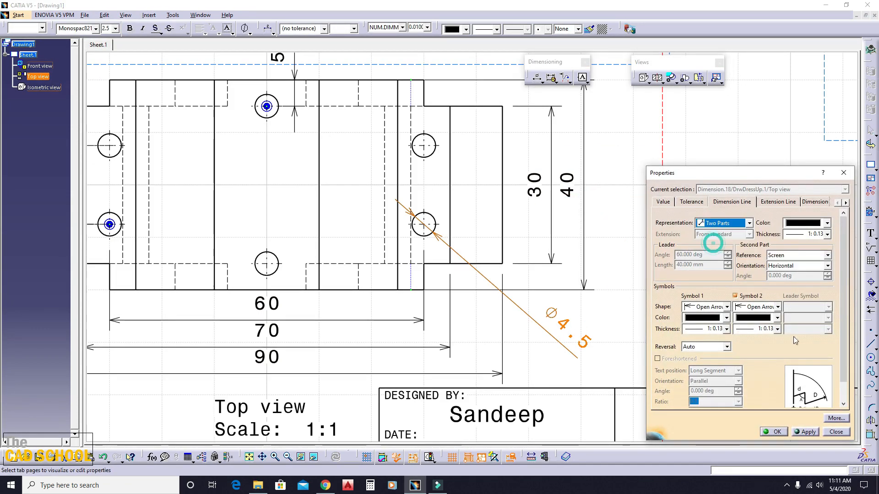
left_click(807, 432)
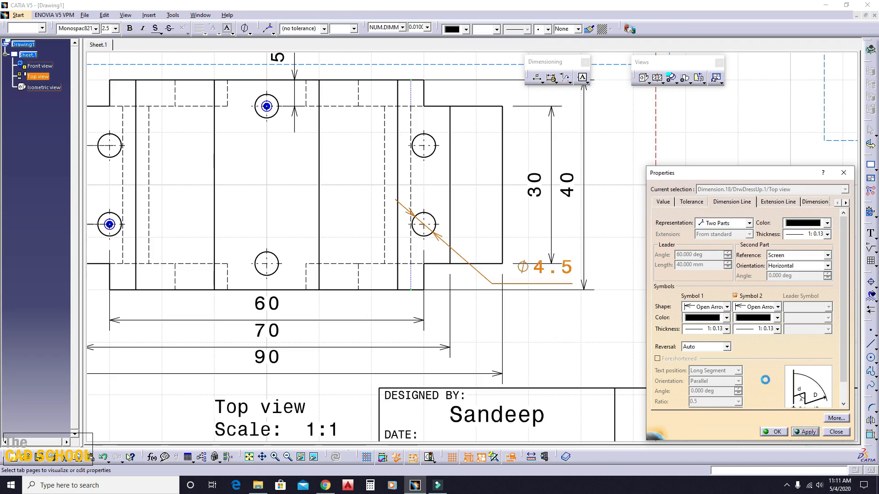
Add the text "X6 HOLES 15 DEEP" after the main value of the hole diameter dimension
left_click(775, 204)
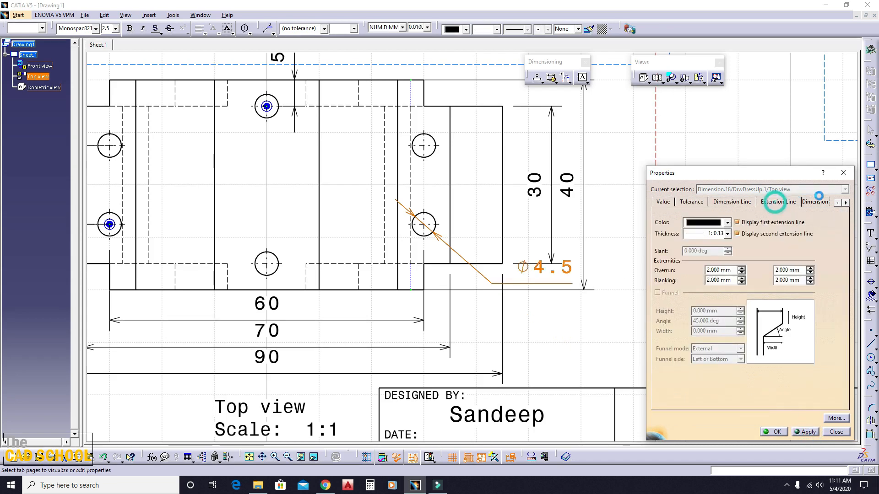
left_click(815, 202)
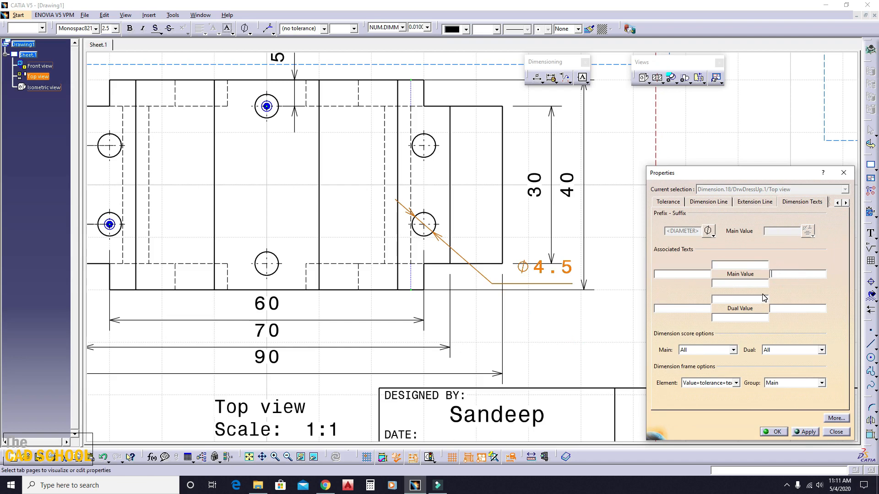
left_click(778, 274)
type("X 6")
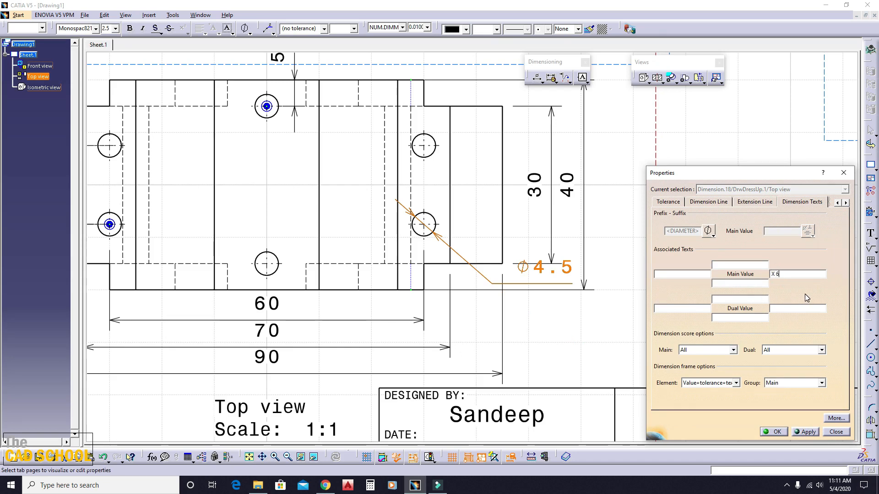
key("BackSpace")
key("BackSpace")
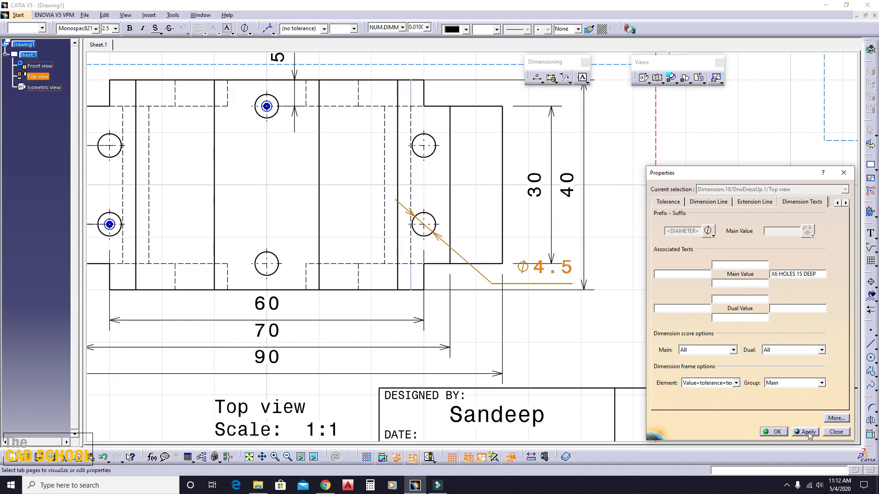
left_click(777, 432)
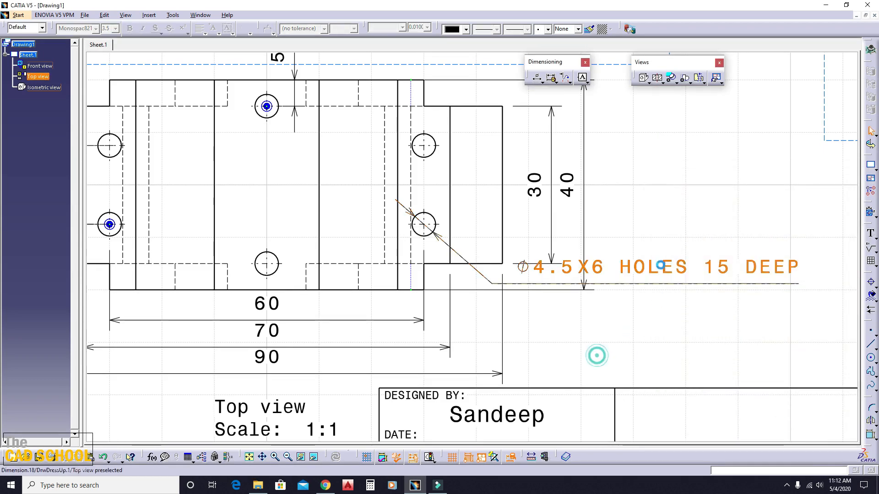
Move the hole callout down and right, clear of the top view's 30 and 40 dimensions
left_click_drag(633, 289, 518, 324)
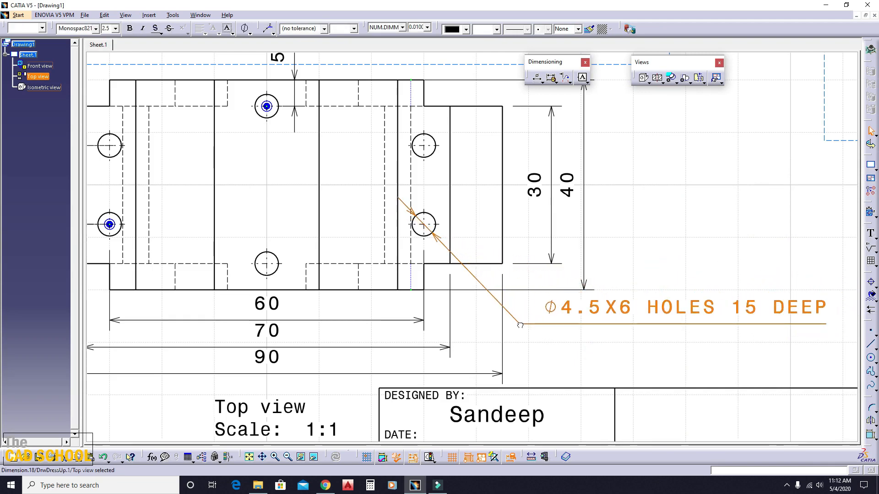
left_click(610, 350)
middle_click_drag(594, 227, 596, 255, "ctrl")
middle_click_drag(711, 248, 616, 293)
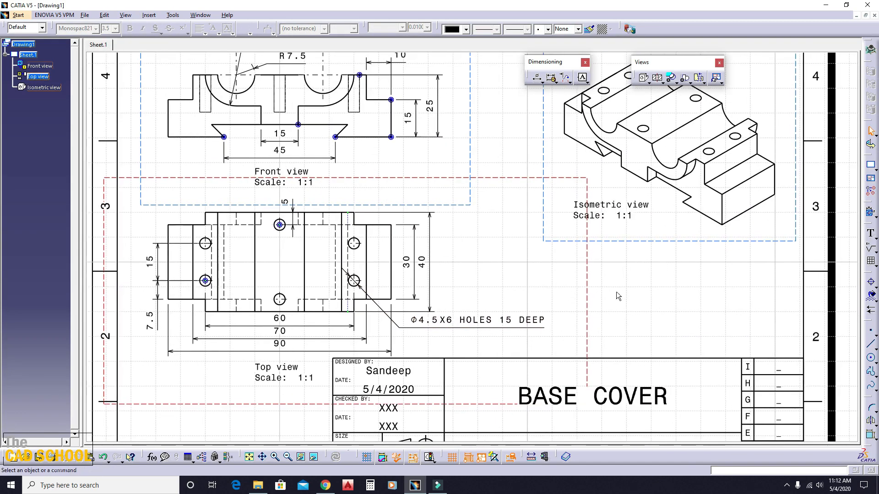
mouse_move(451, 255)
middle_mouse_down()
mouse_move(485, 255)
mouse_move(482, 269)
middle_mouse_up()
mouse_move(360, 289)
middle_mouse_down()
mouse_move(360, 242)
mouse_move(357, 281)
mouse_move(343, 288)
mouse_move(367, 287)
mouse_move(498, 368)
mouse_move(501, 341)
mouse_move(502, 354)
middle_mouse_up()
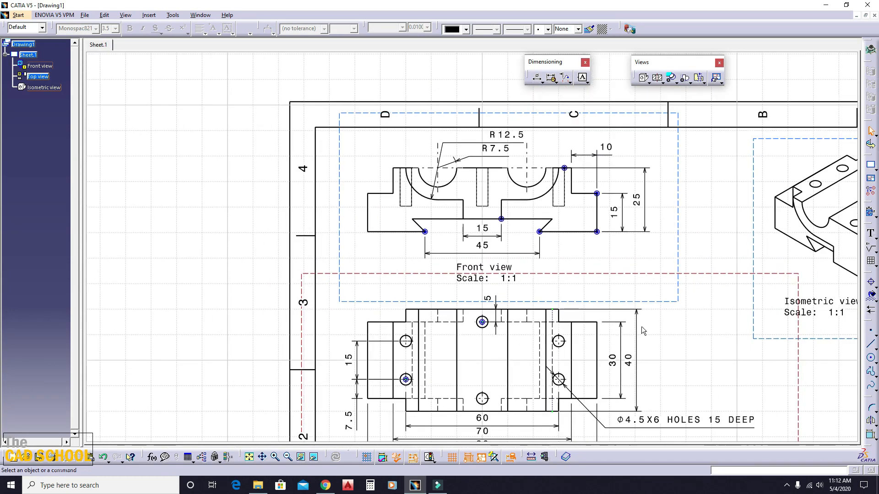
Dimension the height of the front view's dovetail slot between its upper edge and the part's bottom edge, placed left of the part
mouse_move(486, 248)
middle_mouse_down()
mouse_move(446, 260)
mouse_move(460, 215)
middle_mouse_up()
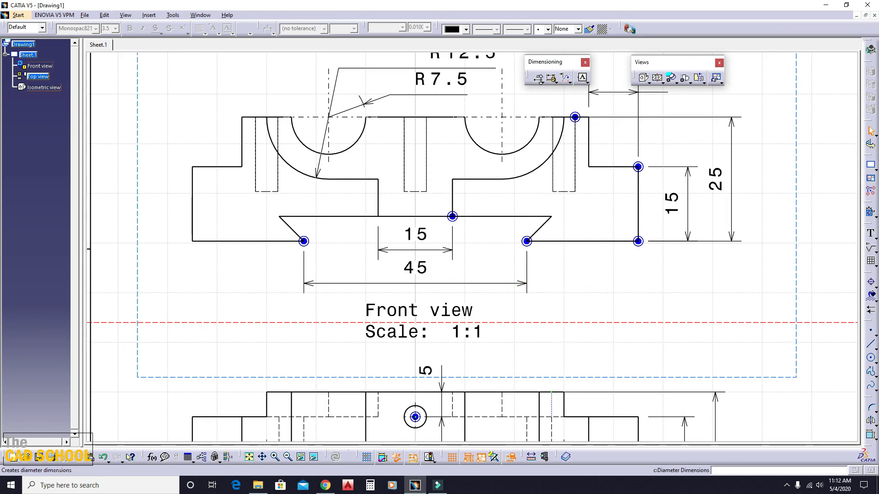
left_click(541, 81)
left_click(550, 94)
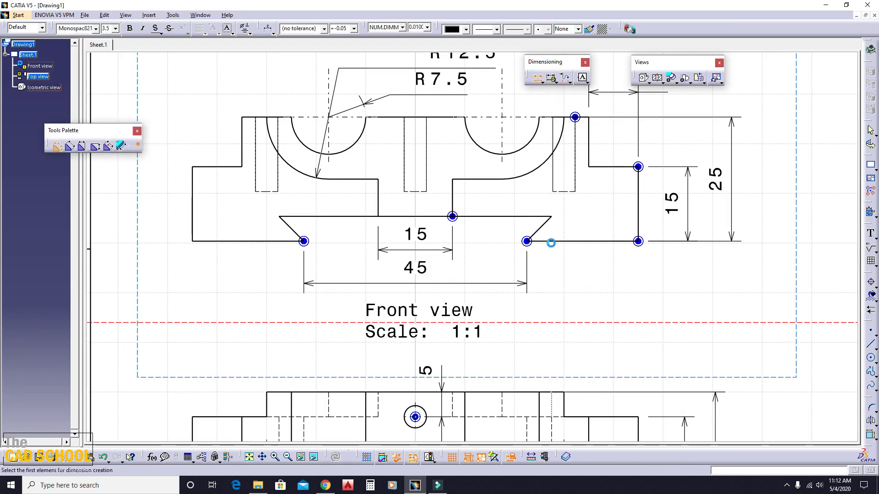
left_click(275, 241)
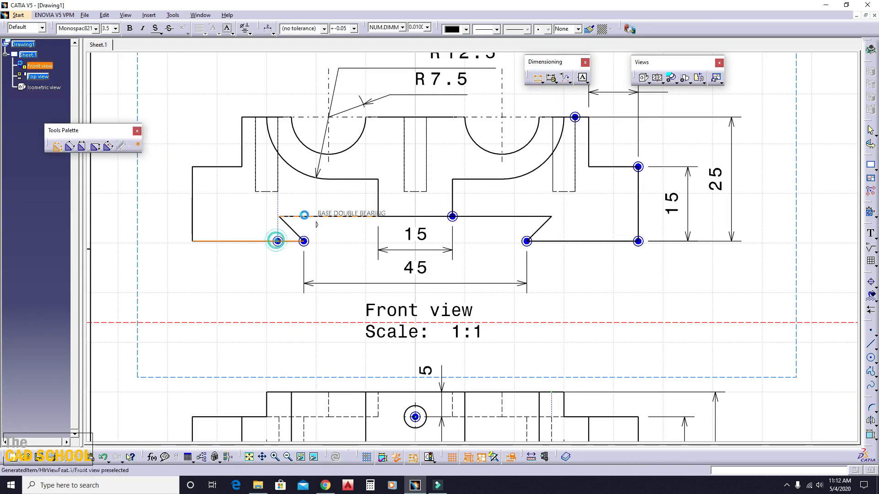
left_click(319, 223)
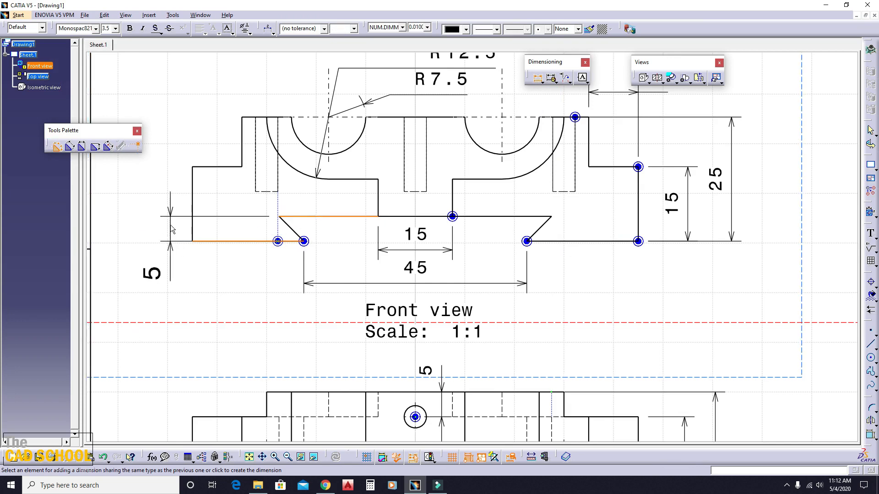
left_click(178, 244)
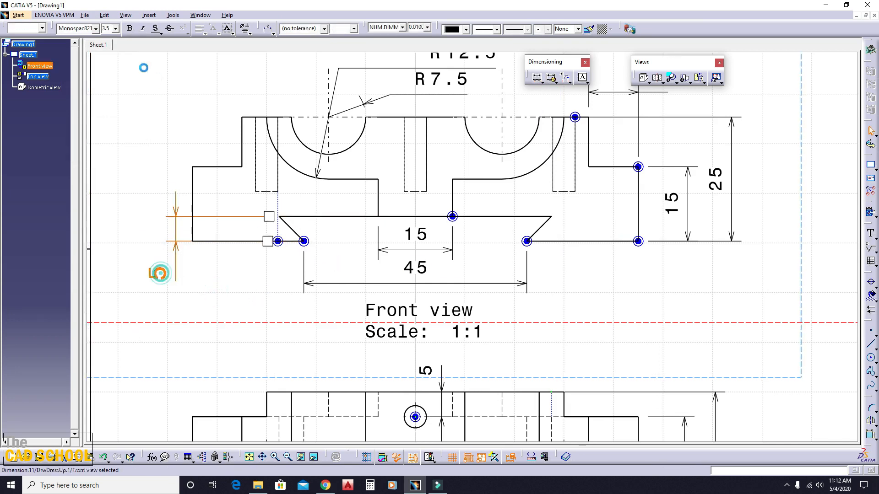
Set the text height of the dovetail slot's height dimension to 2.5 mm
left_click(116, 28)
left_click(114, 44)
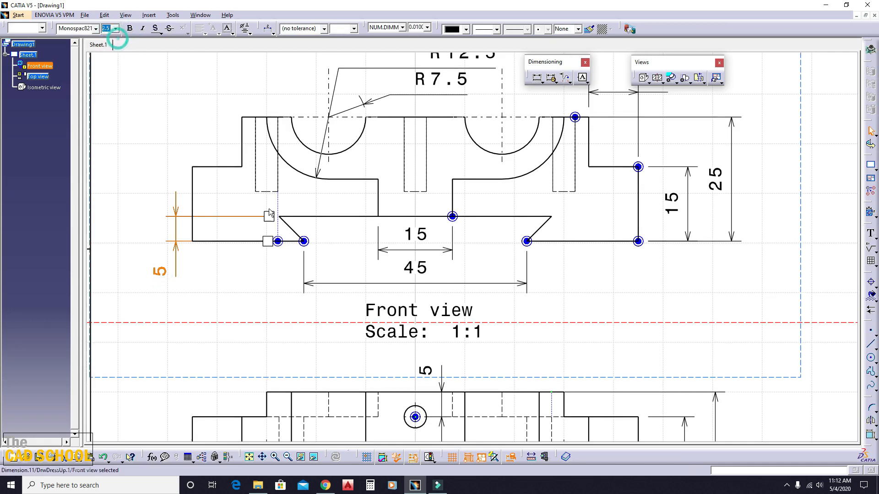
left_click(235, 278)
Hide the coincidence symbols on the front view's lower left edge and at the dovetail slot's lower left corner
left_click(278, 241)
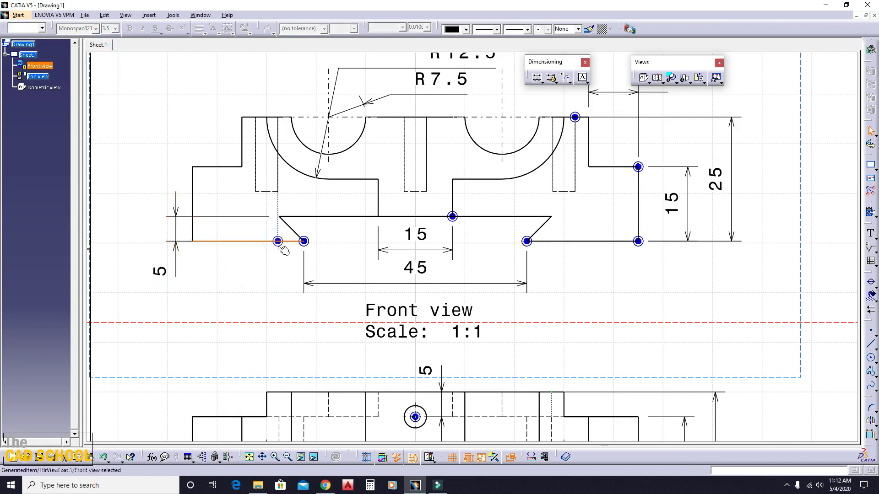
right_click(279, 247)
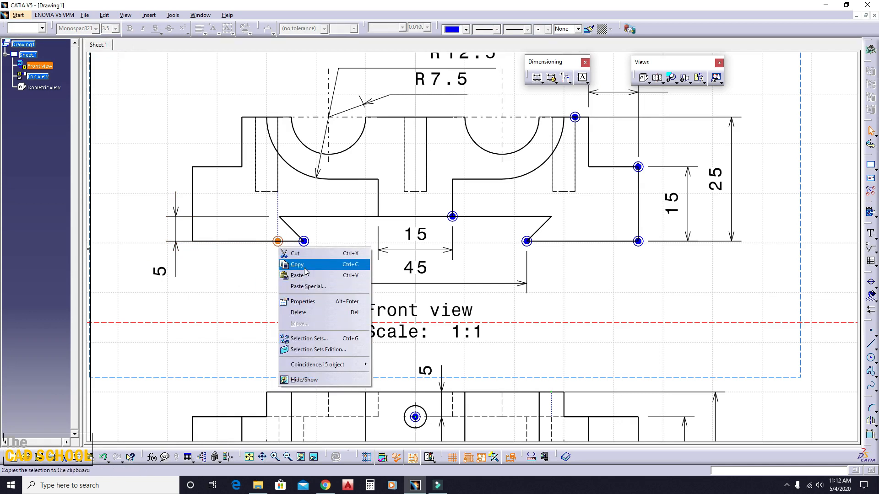
left_click(303, 380)
right_click(304, 241)
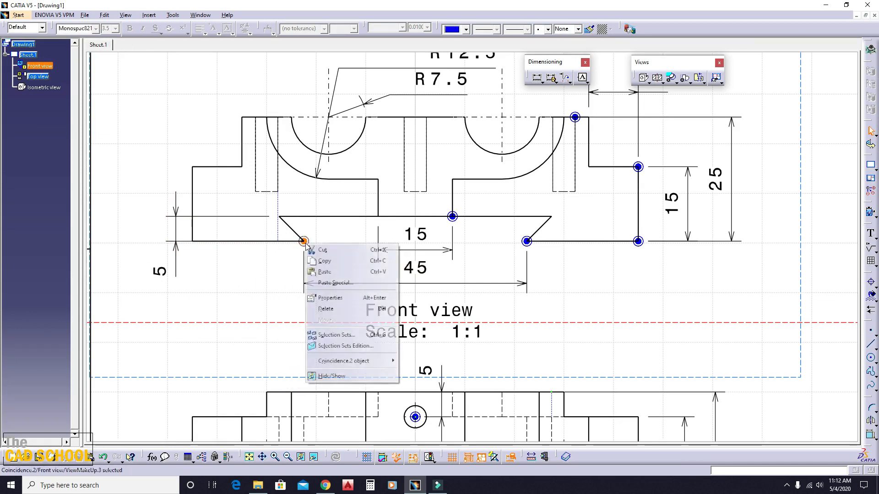
left_click(350, 377)
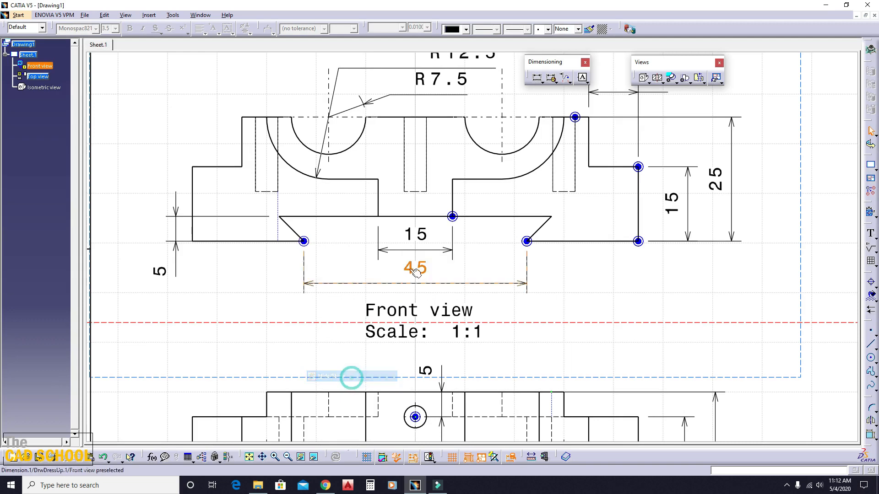
left_click(305, 243)
right_click(304, 241)
left_click(350, 377)
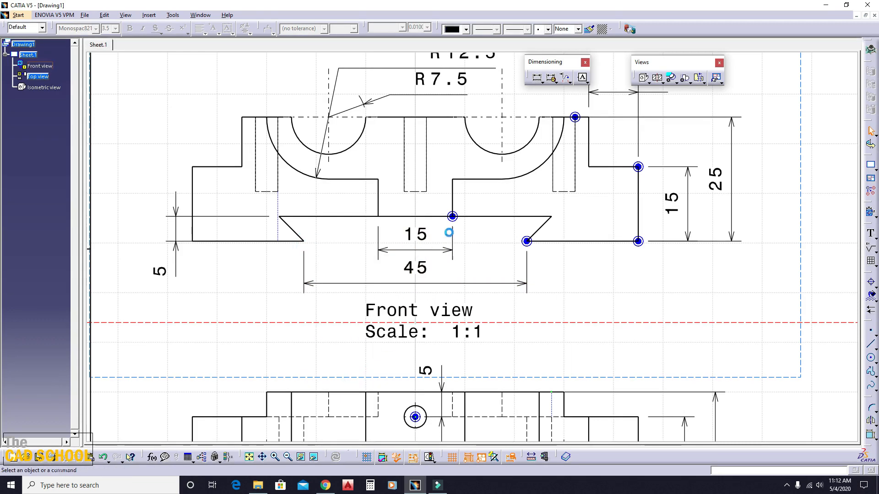
Hide the coincidence symbols at the right corner of the front view's 15 mm slot and the dovetail's lower right corner
right_click(453, 217)
left_click(481, 352)
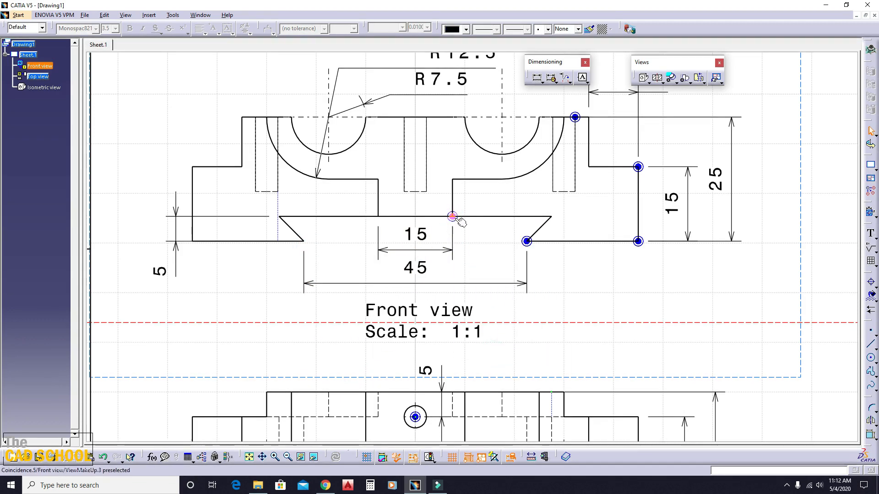
right_click(452, 217)
left_click(480, 352)
right_click(526, 242)
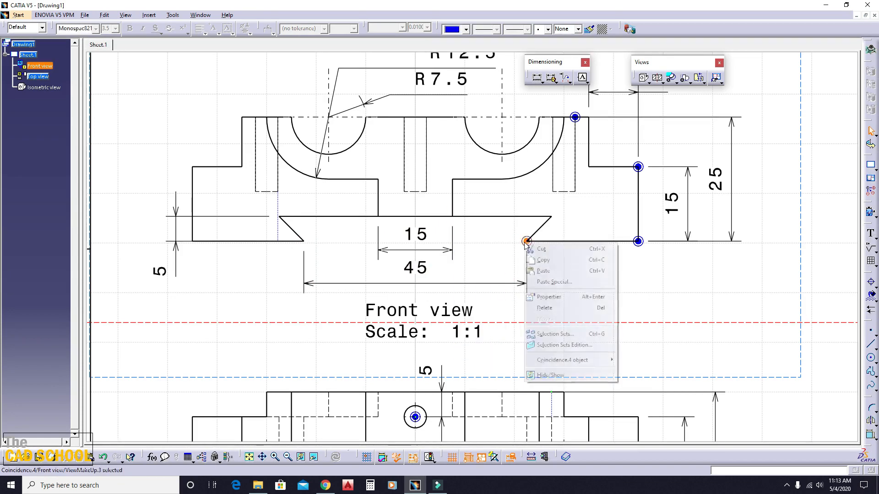
left_click(576, 379)
right_click(526, 241)
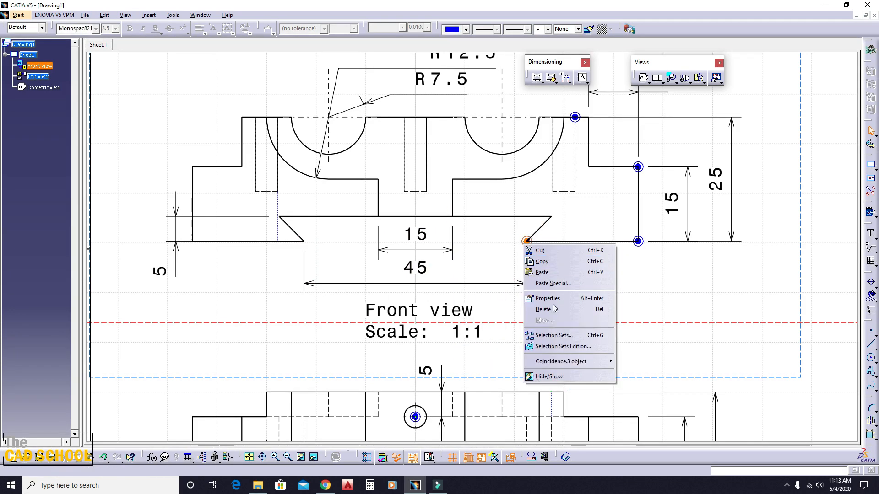
left_click(576, 378)
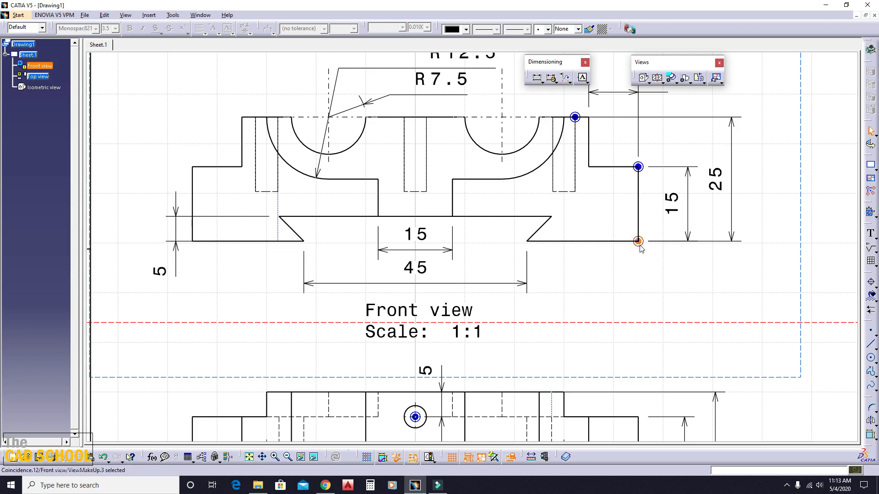
Hide the coincidence symbols at the front view's lower right corner and at the right outer corner of its 15 mm high step
right_click(638, 242)
left_click(665, 377)
right_click(638, 243)
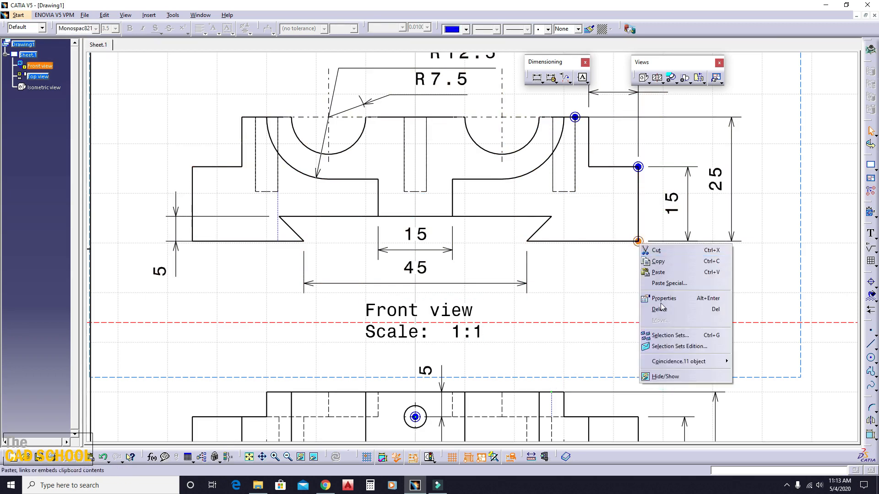
left_click(663, 376)
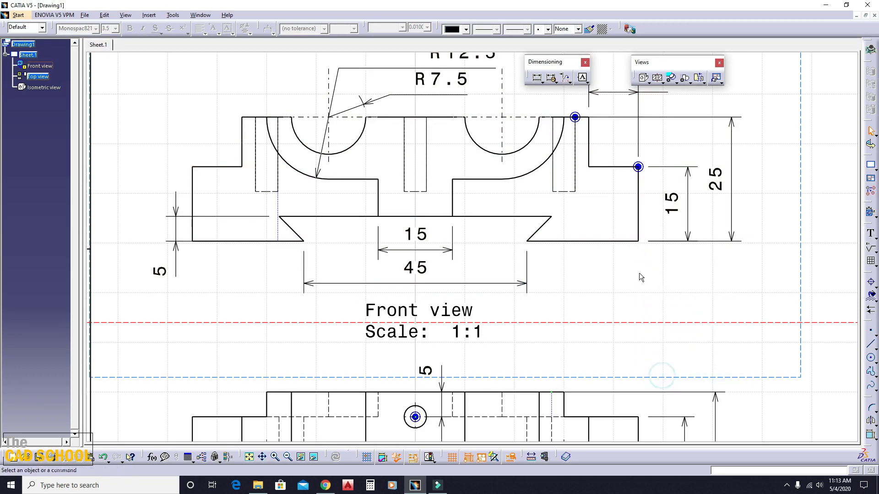
right_click(638, 167)
left_click(668, 298)
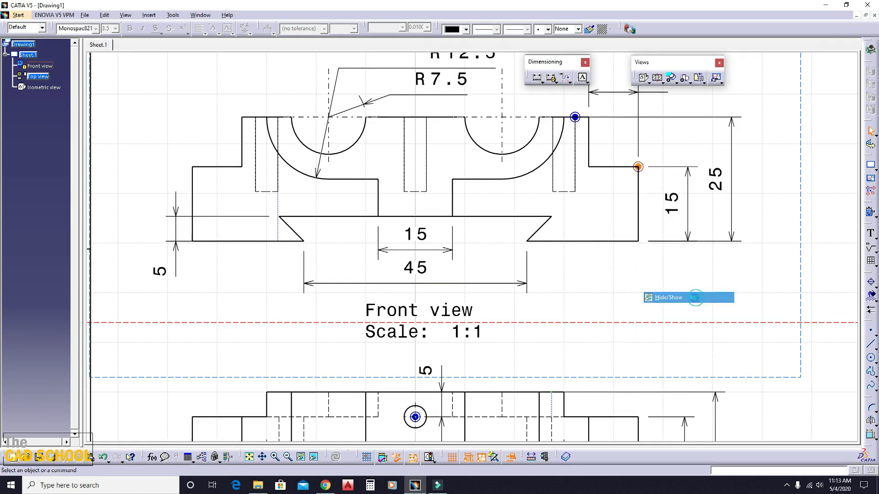
right_click(638, 167)
left_click(703, 297)
Hide the coincidence symbols on the front view's upper edge above the right-hand hidden hole
right_click(577, 120)
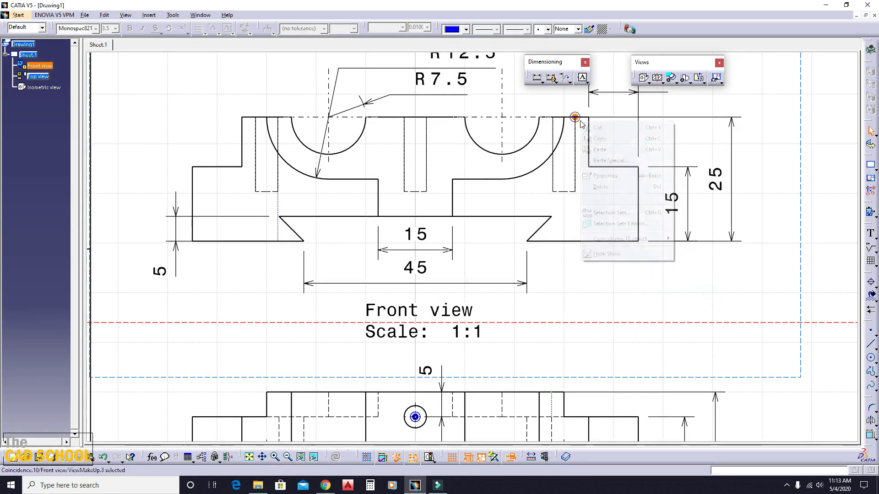
left_click(638, 253)
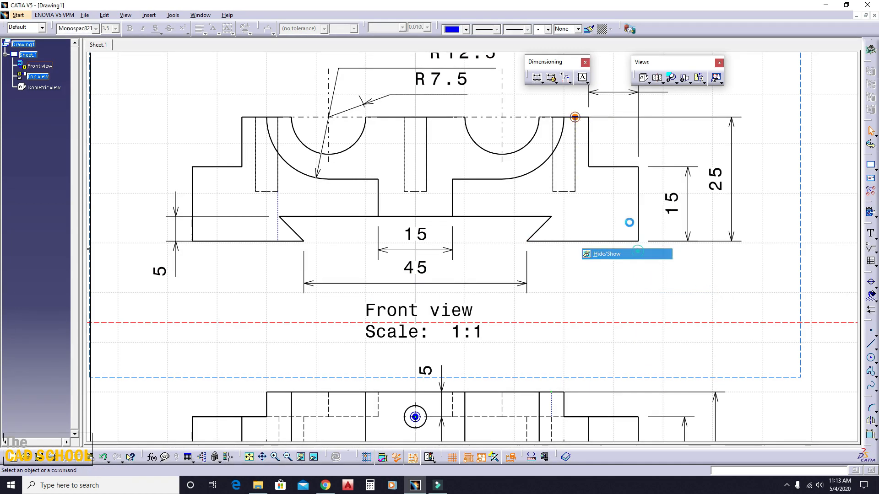
right_click(580, 122)
left_click(604, 255)
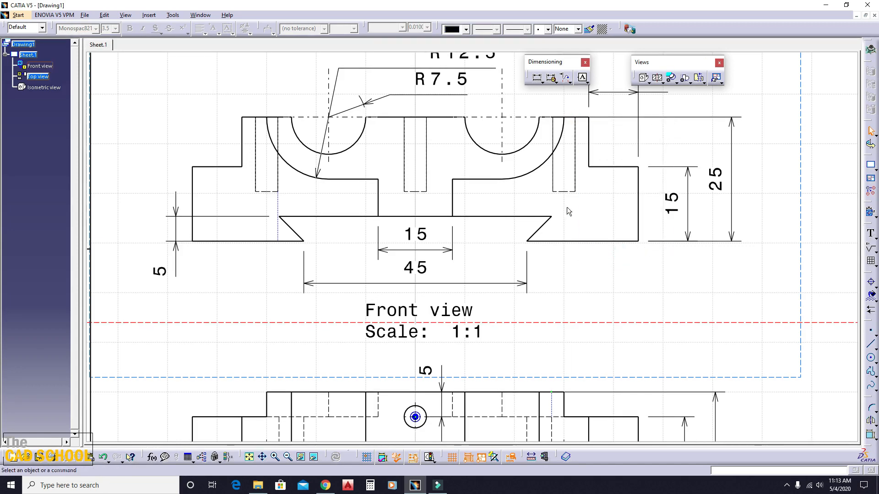
Hide the coincidence symbols at the centres of the top view's upper middle hole and lower left hole
scroll(567, 207, "up", 1)
scroll(458, 102, "down", 4)
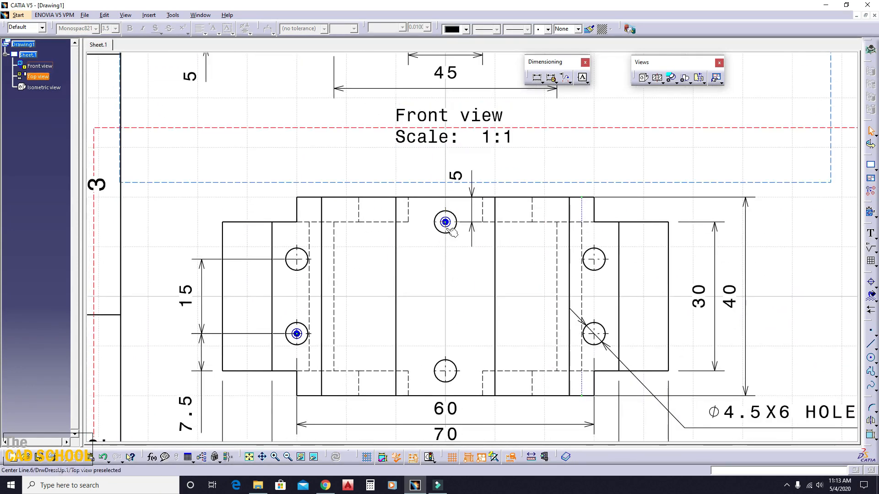
right_click(445, 223)
left_click(512, 355)
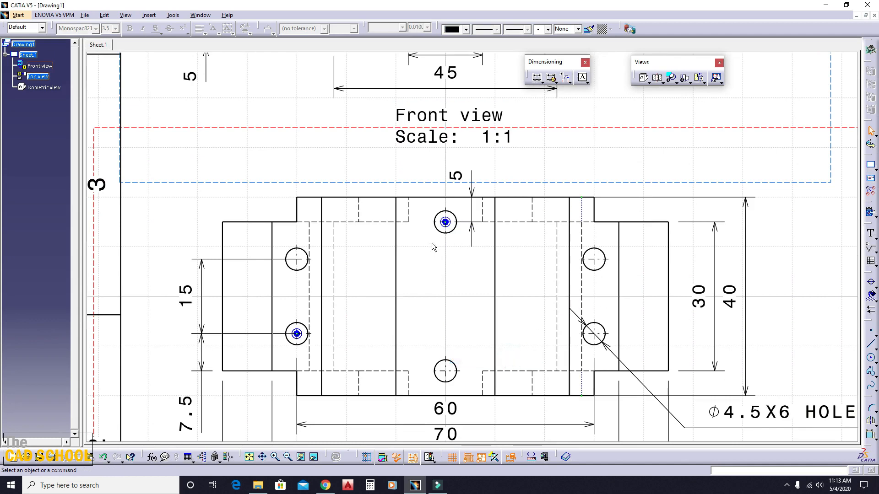
right_click(445, 223)
left_click(507, 354)
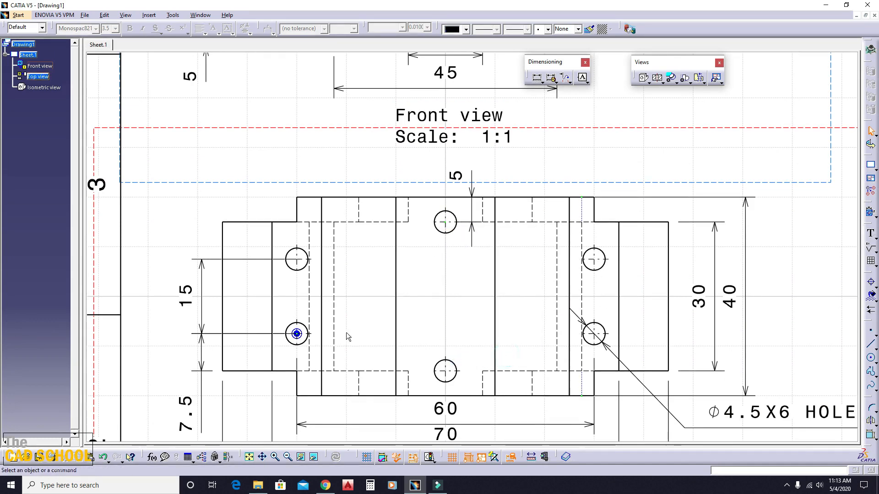
right_click(297, 334)
left_click(339, 328)
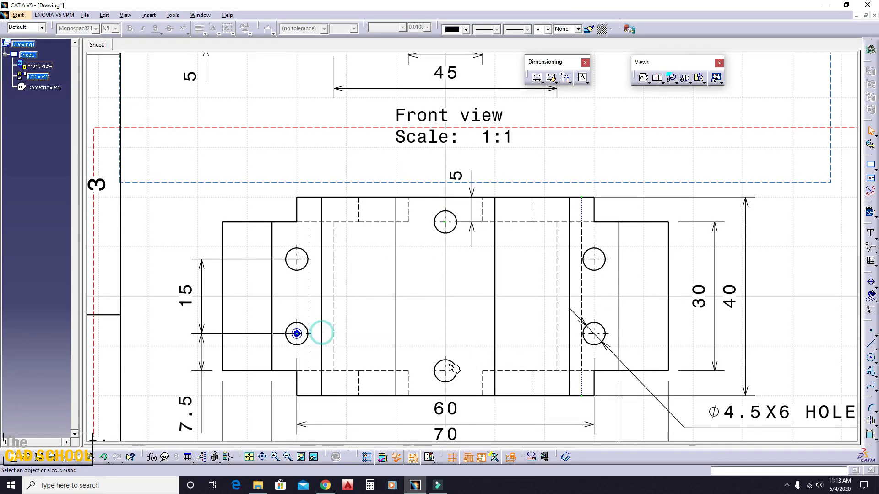
right_click(296, 334)
left_click(339, 329)
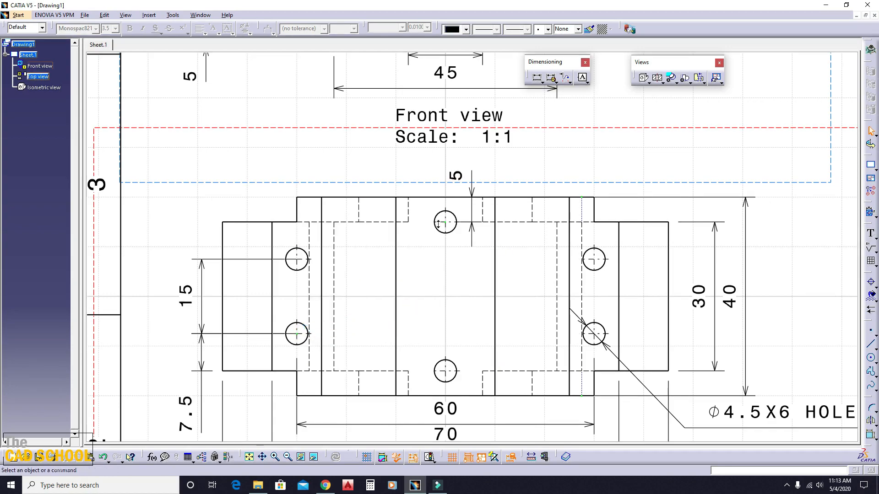
Turn off the display of the view frames and the sheet grid
mouse_move(511, 256)
middle_mouse_down("ctrl")
mouse_move(512, 286)
mouse_move(359, 353)
middle_mouse_up("ctrl")
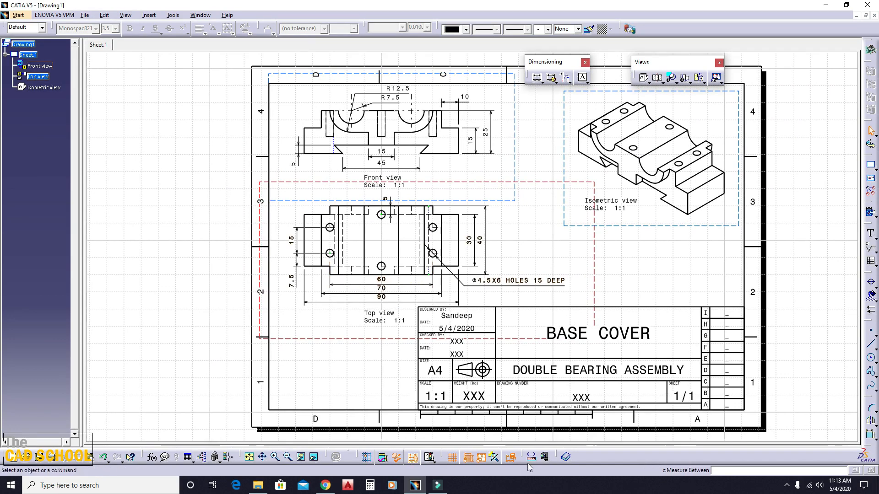
left_click(482, 458)
middle_click_drag(508, 357, 544, 268, "ctrl")
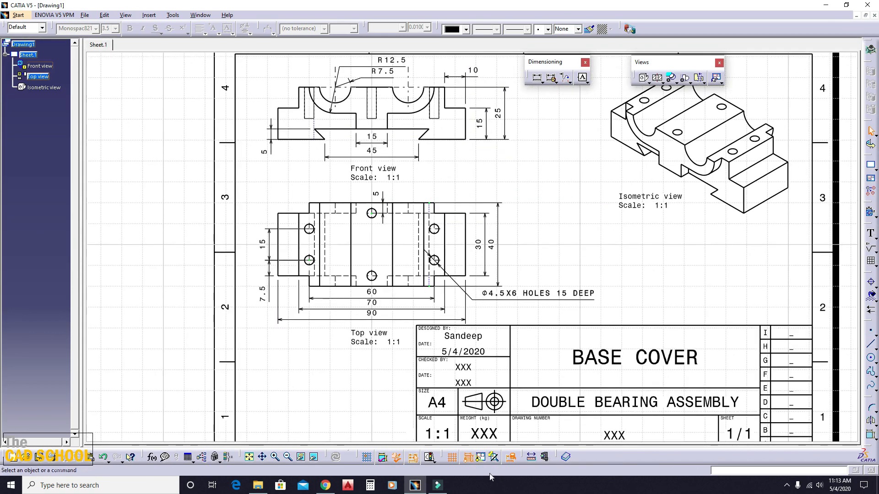
left_click(450, 458)
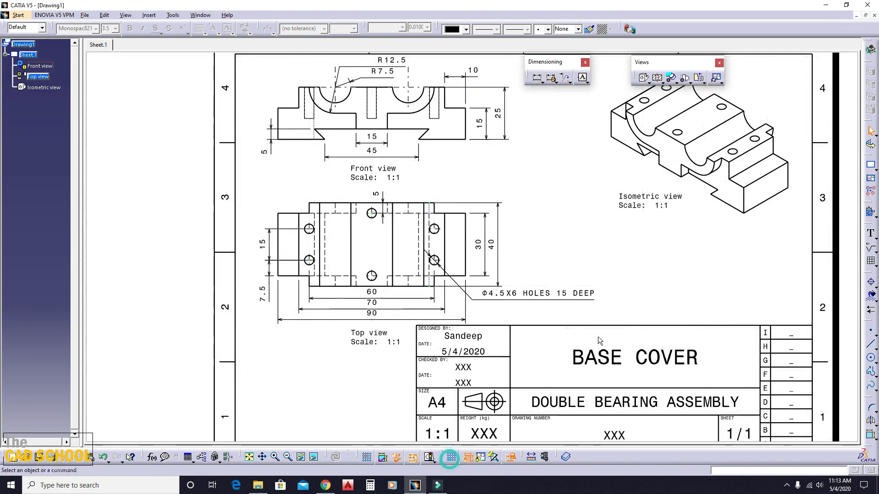
middle_click_drag(478, 243, 587, 274, "ctrl")
mouse_move(529, 260)
middle_mouse_down("ctrl")
mouse_move(604, 235)
mouse_move(607, 256)
middle_mouse_up("ctrl")
left_click_drag(588, 218, 600, 232)
left_click(491, 249)
middle_click_drag(490, 249, 456, 212, "ctrl")
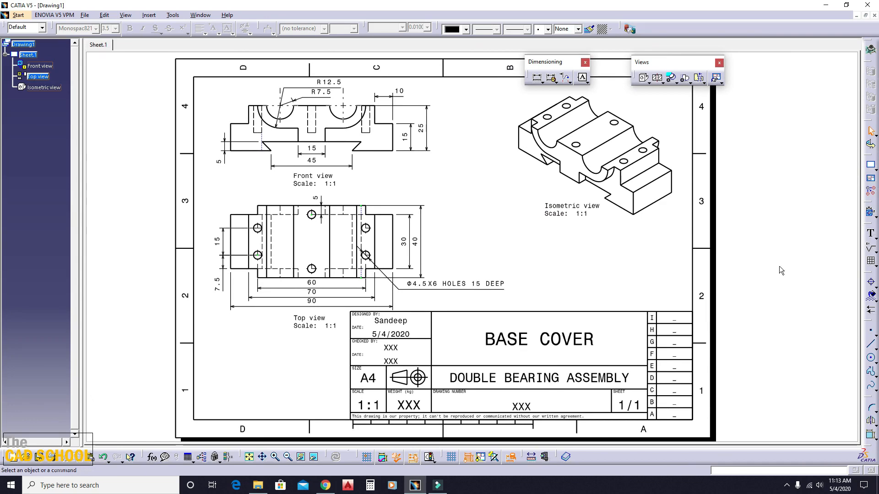
Start saving Drawing1 through Save Management and create and enter a new BASE DRAWING folder inside DOUBLE BEARING ASSEMBLY
left_click(84, 15)
left_click(132, 118)
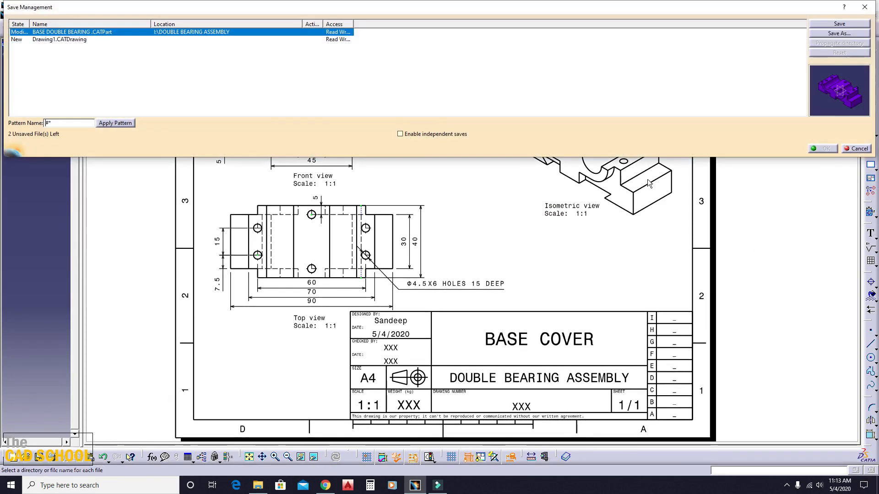
left_click(36, 39)
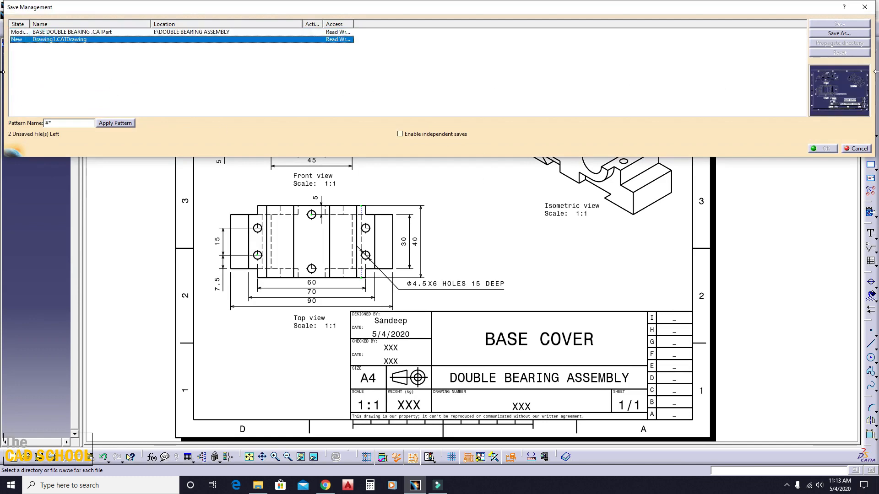
left_click(839, 34)
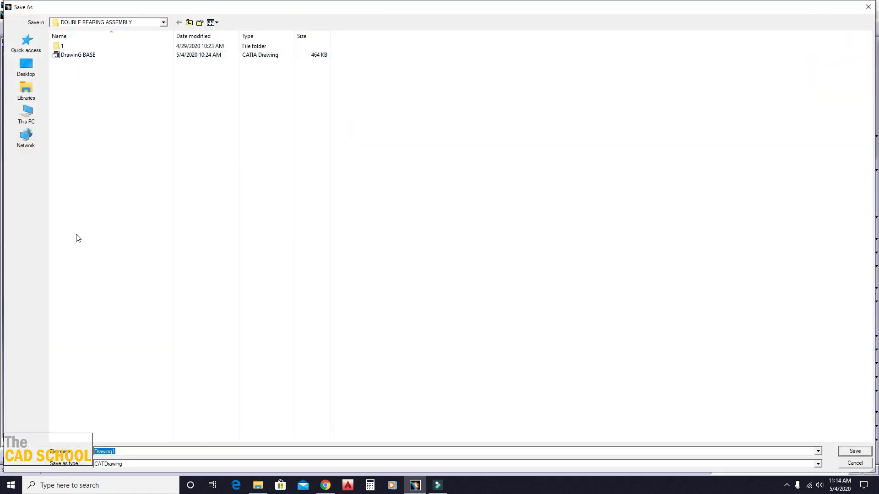
left_click(200, 22)
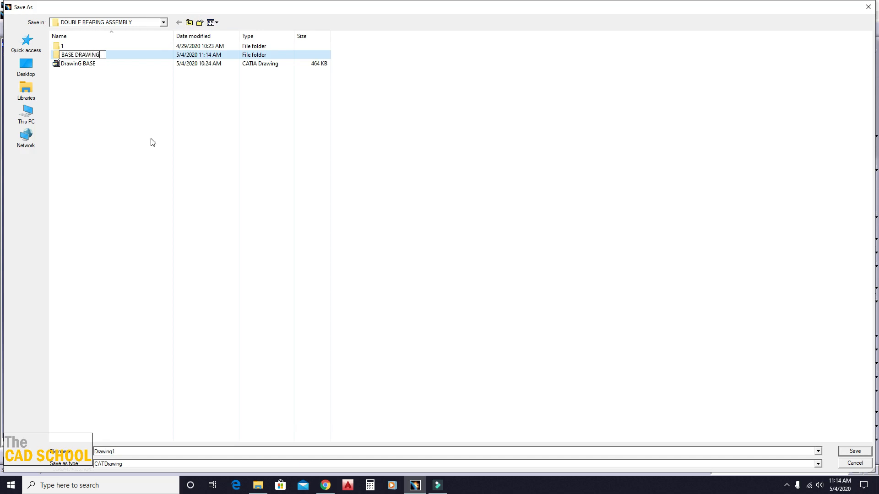
key("Return")
key("Return")
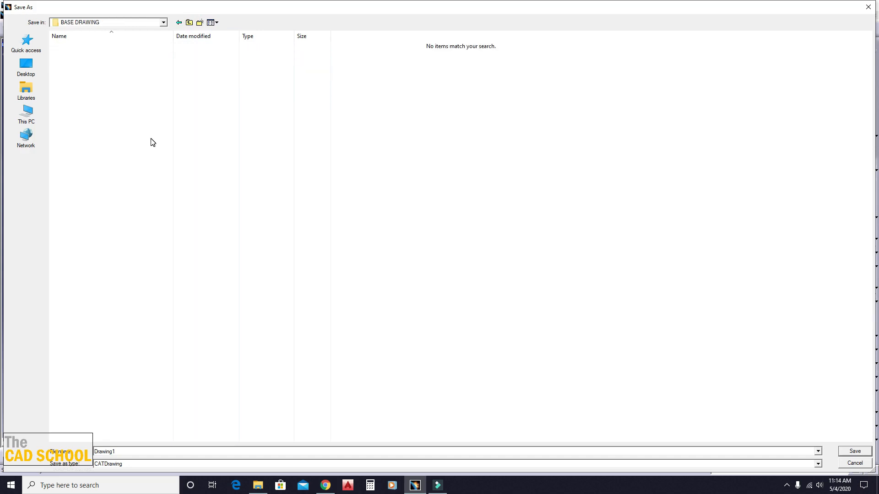
Save the drawing as BASE DRAWINGS DOUBLE BEARING in that folder, proceeding without saving the part
double_click(118, 453)
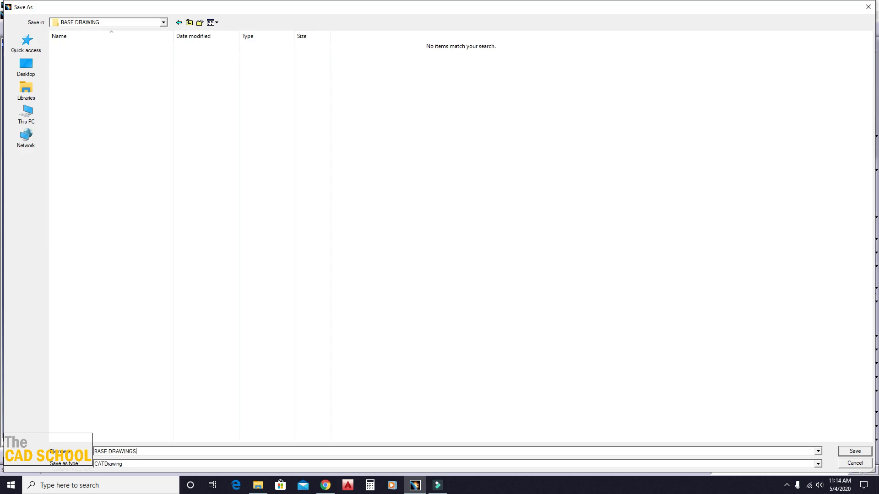
type("UBLE BEARING")
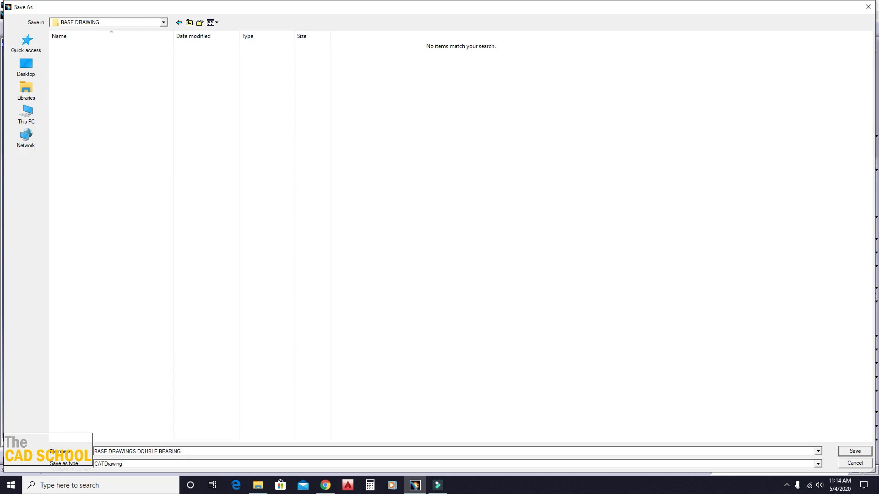
key("Return")
key("Return")
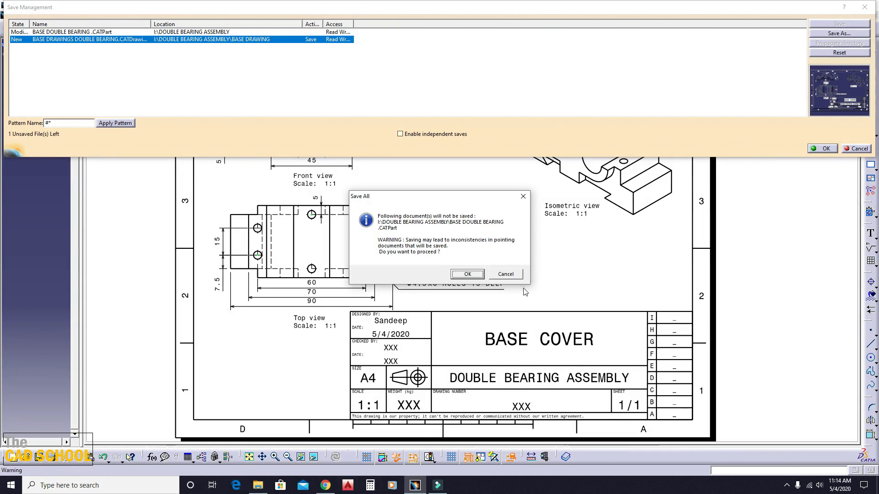
left_click(467, 274)
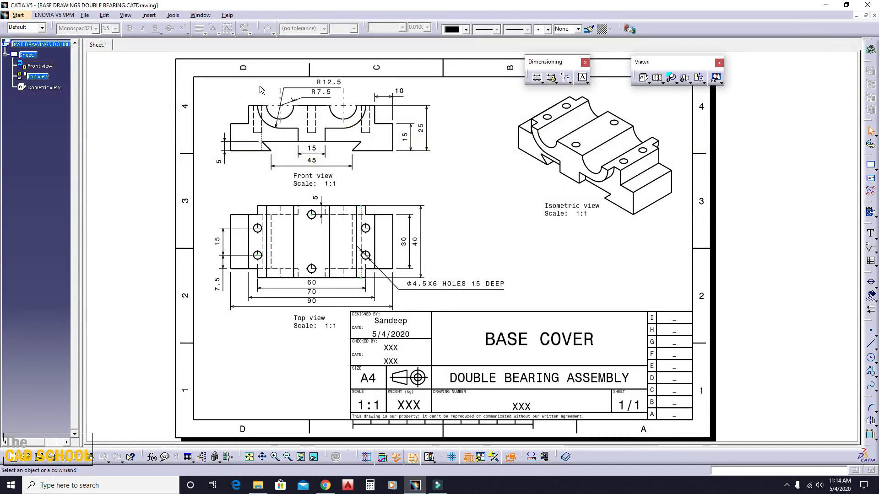
Switch to the BASE DOUBLE BEARING part and save it under the same name in the BASE DRAWING folder through Save Management
left_click(201, 15)
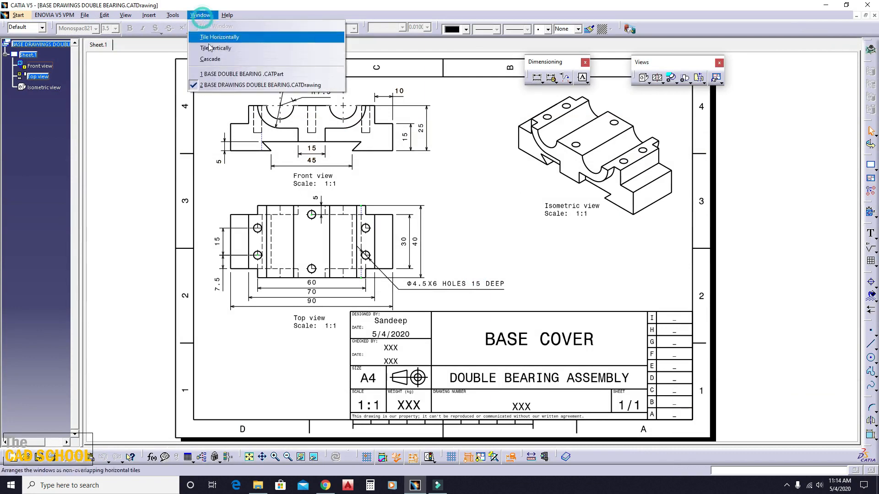
left_click(215, 74)
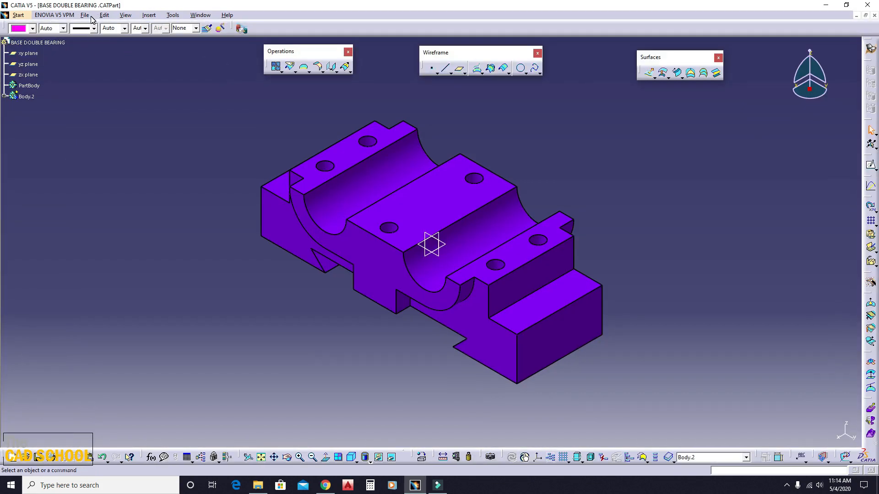
left_click(90, 18)
left_click(105, 121)
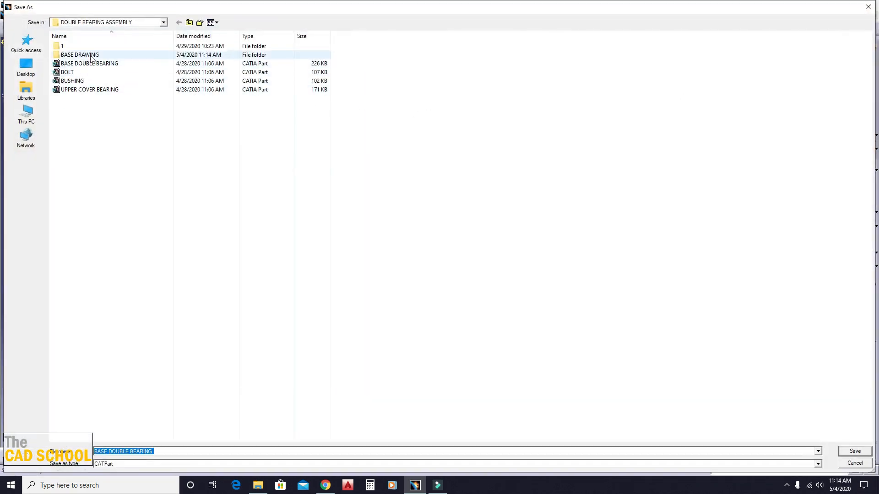
double_click(86, 54)
left_click(865, 452)
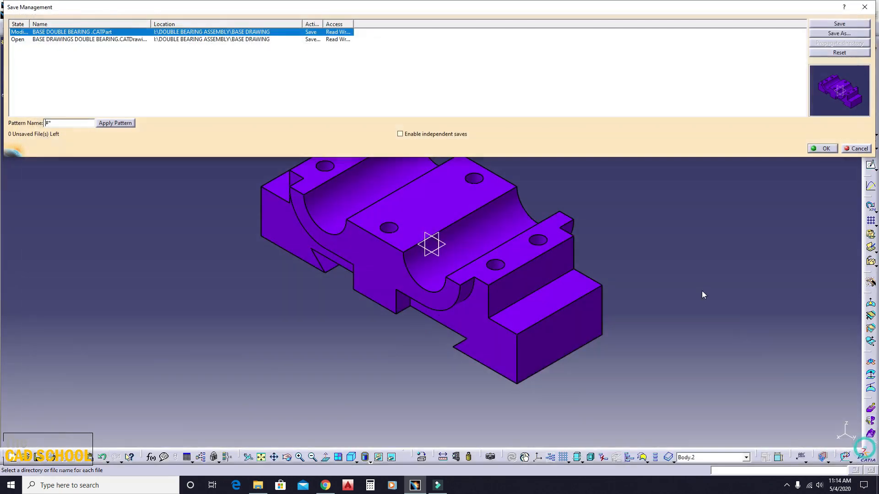
left_click(823, 149)
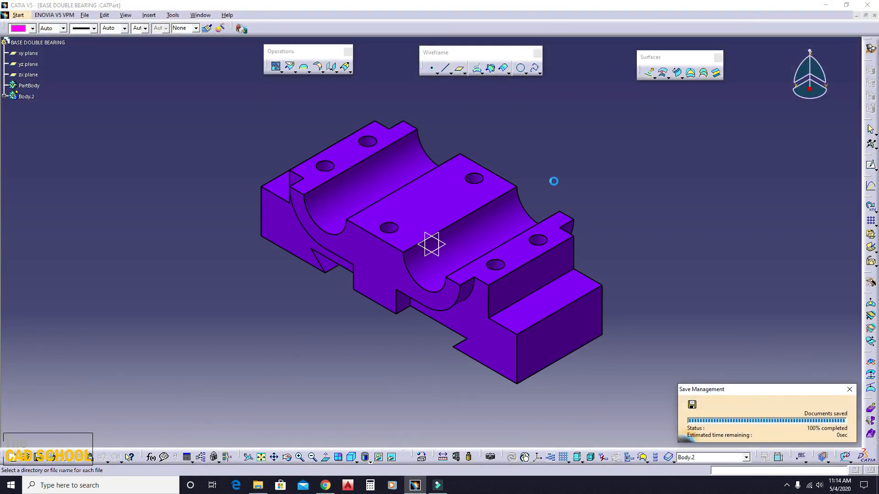
Close the part and drawing documents and minimize the CATIA window
left_click(875, 16)
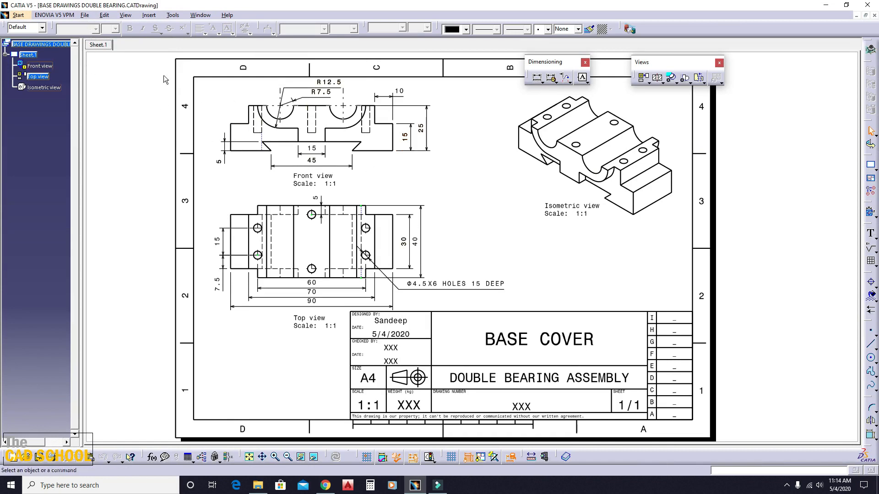
left_click(874, 15)
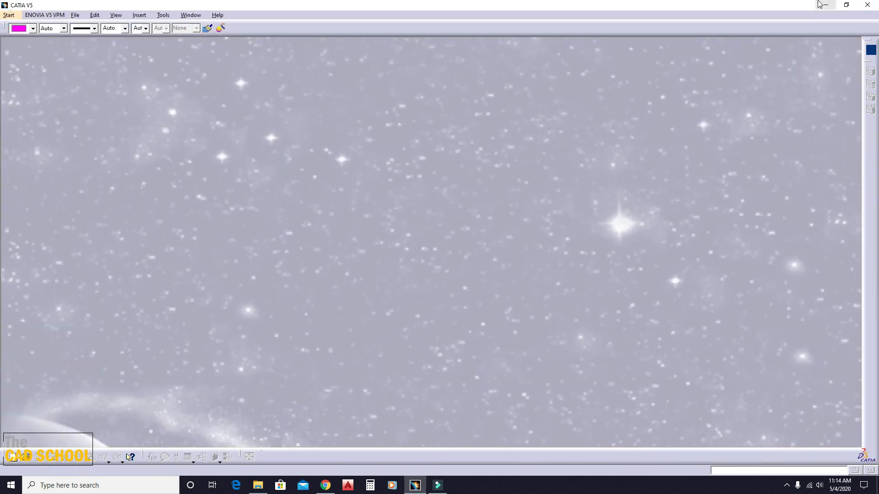
left_click(825, 5)
In File Explorer, enter the BASE DRAWING folder and reopen the BASE DRAWINGS DOUBLE BEARING drawing in CATIA
double_click(149, 109)
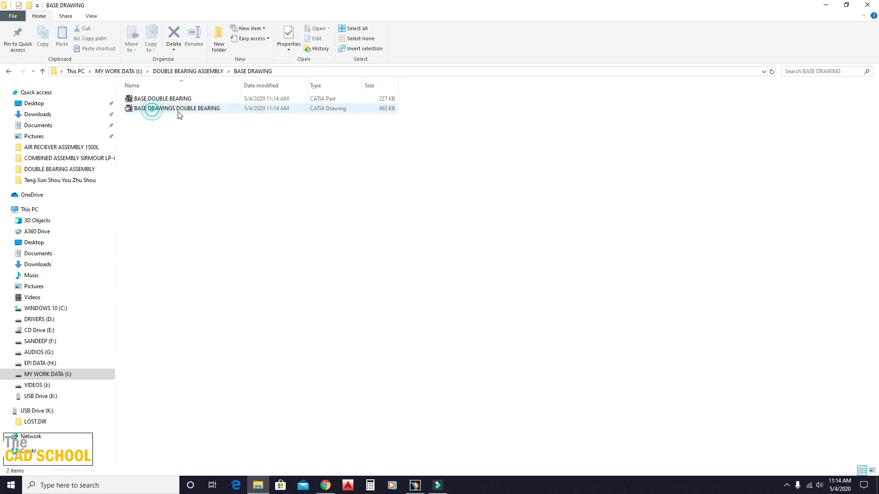
left_click(9, 71)
double_click(153, 109)
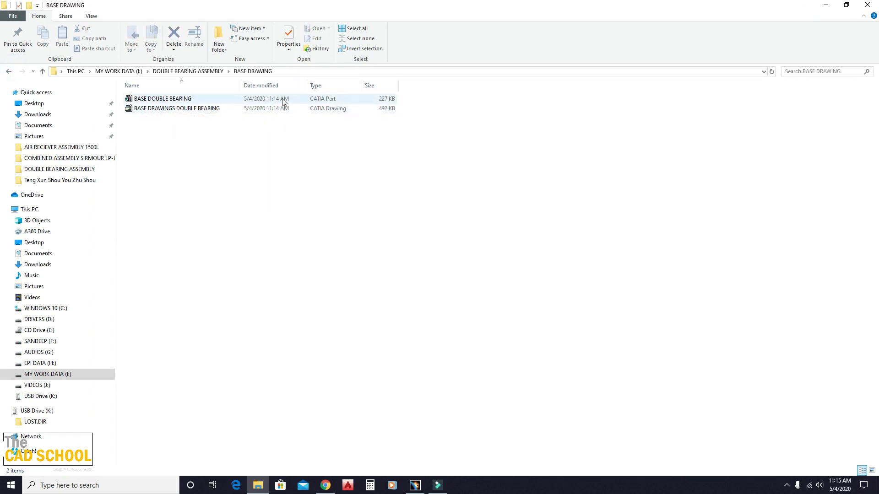
double_click(181, 109)
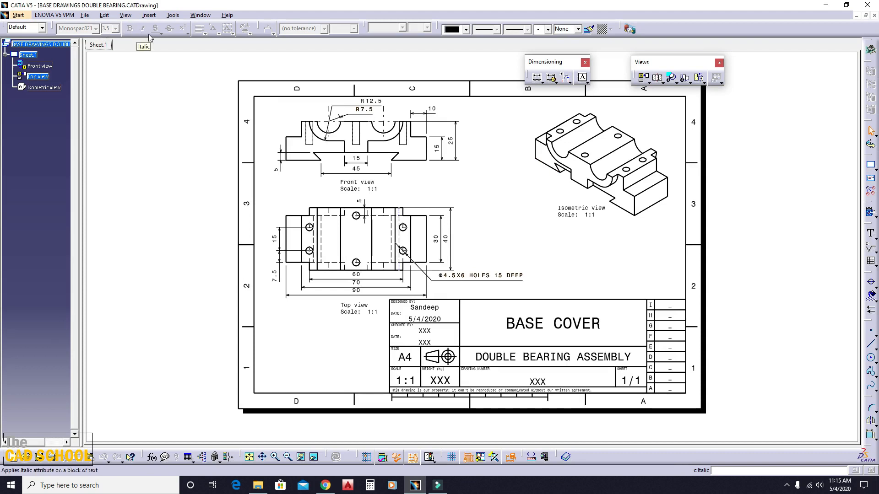
Export the drawing as a PDF named BASE DRAWINGS DOUBLE BEARING into the BASE DRAWING folder
left_click(91, 17)
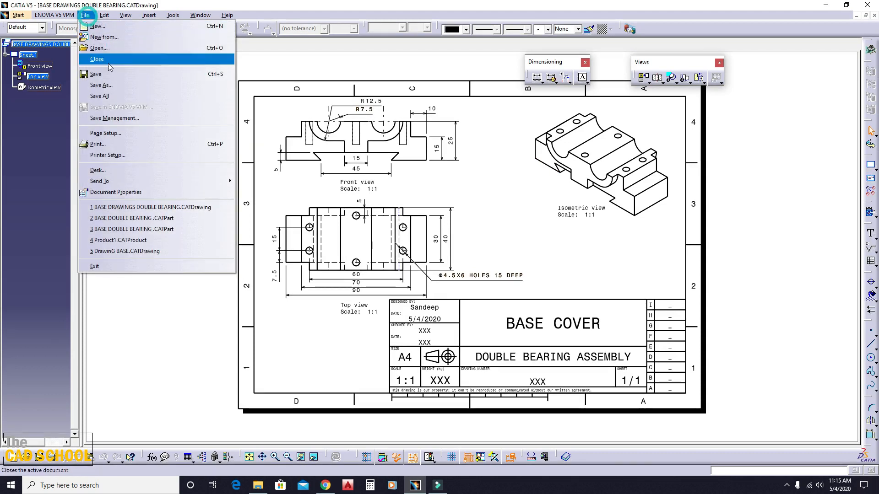
left_click(118, 87)
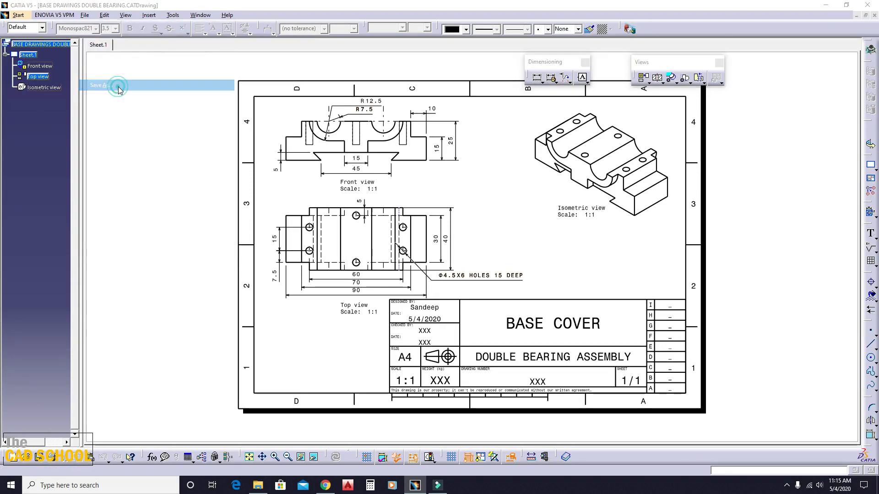
left_click(118, 451)
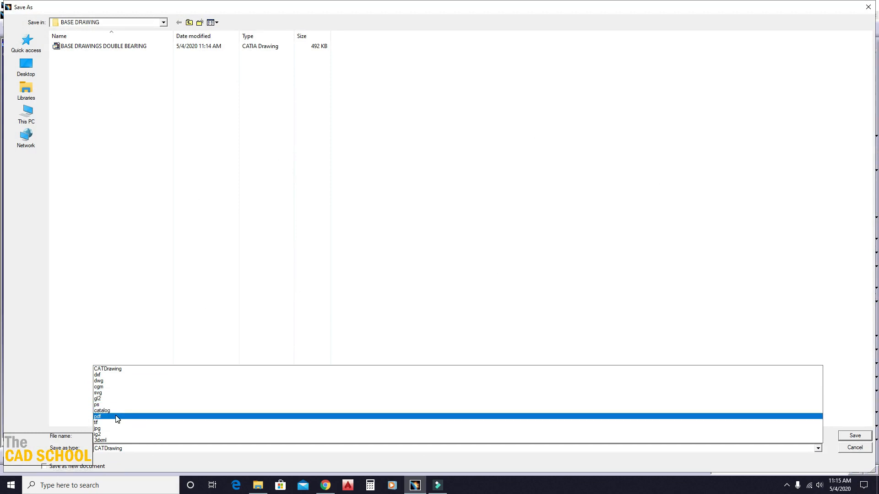
left_click(118, 417)
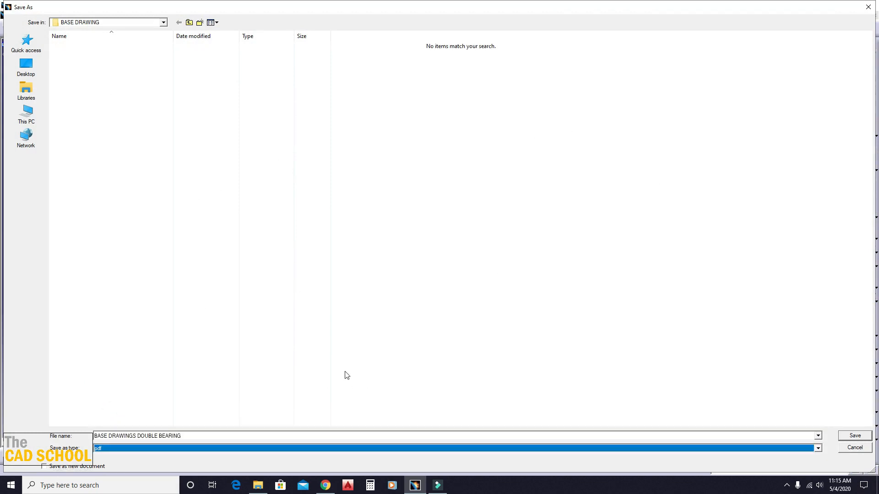
left_click(856, 437)
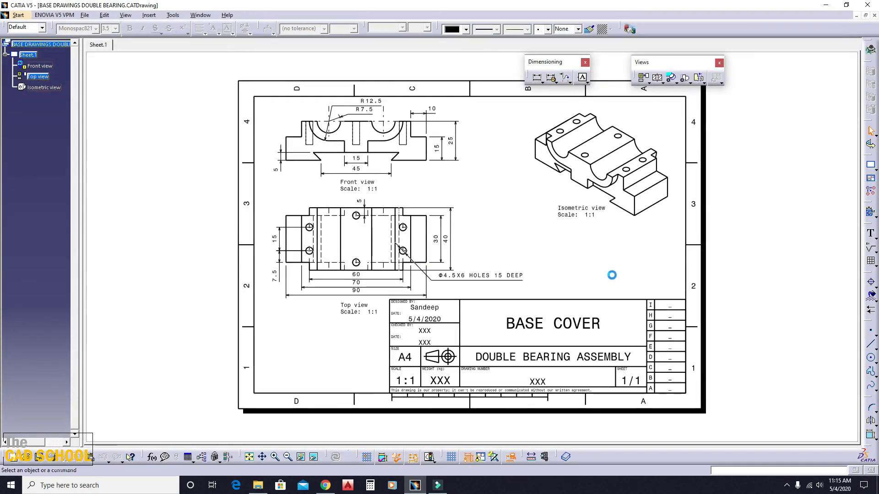
left_click(402, 226)
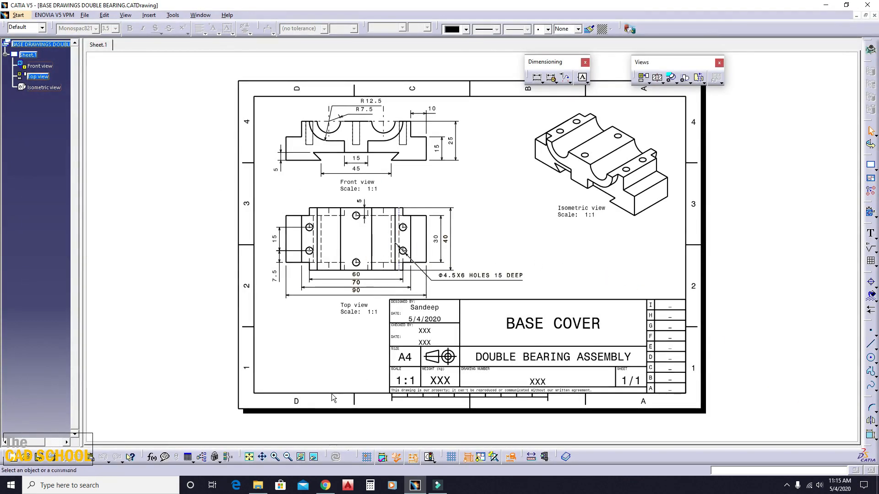
Switch to File Explorer, open the exported BASE DRAWINGS DOUBLE BEARING PDF to check it, and close Adobe Reader
left_click(258, 485)
double_click(151, 119)
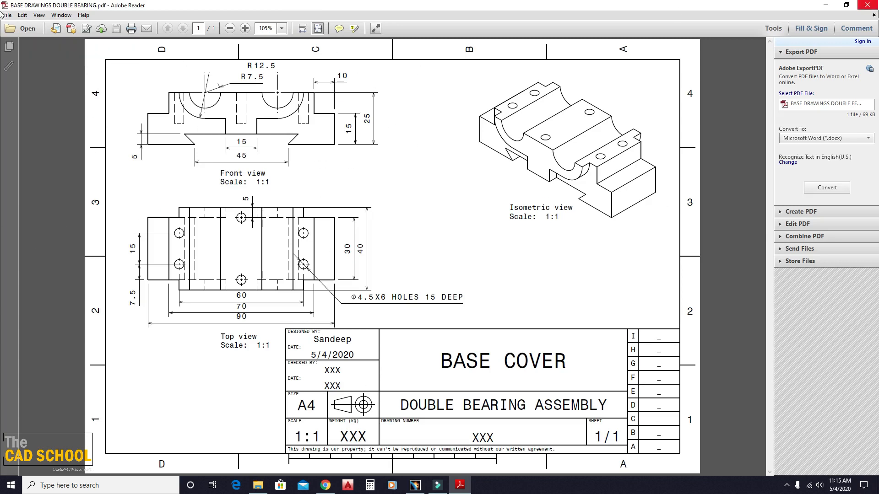
left_click(874, 15)
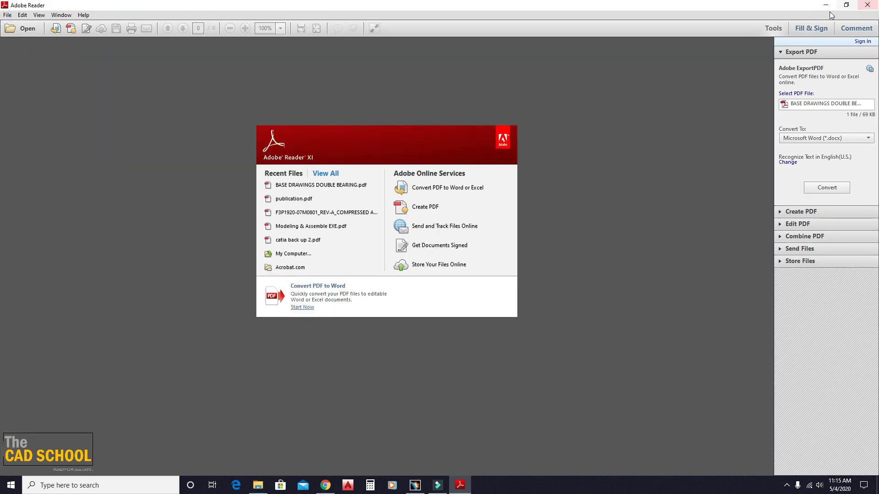
left_click(867, 6)
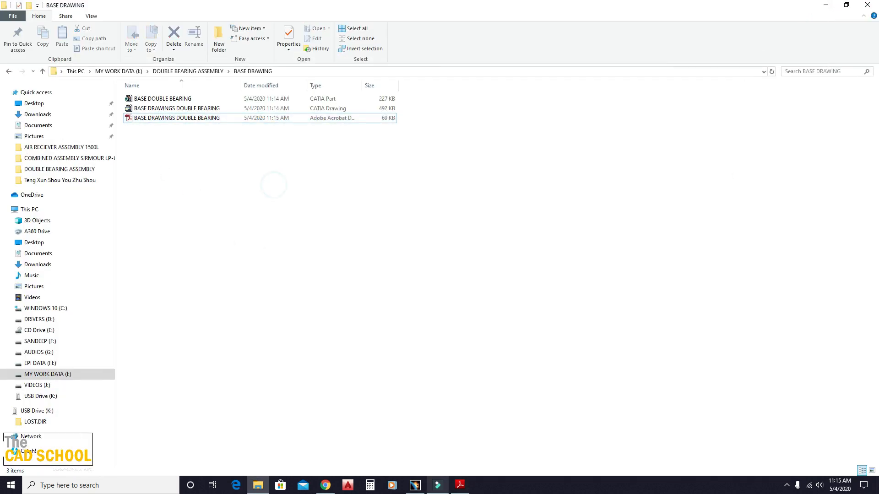
Switch back to CATIA and export the drawing as a JPG named BASE DRAWINGS DOUBLE BEARING into the BASE DRAWING folder
left_click(416, 486)
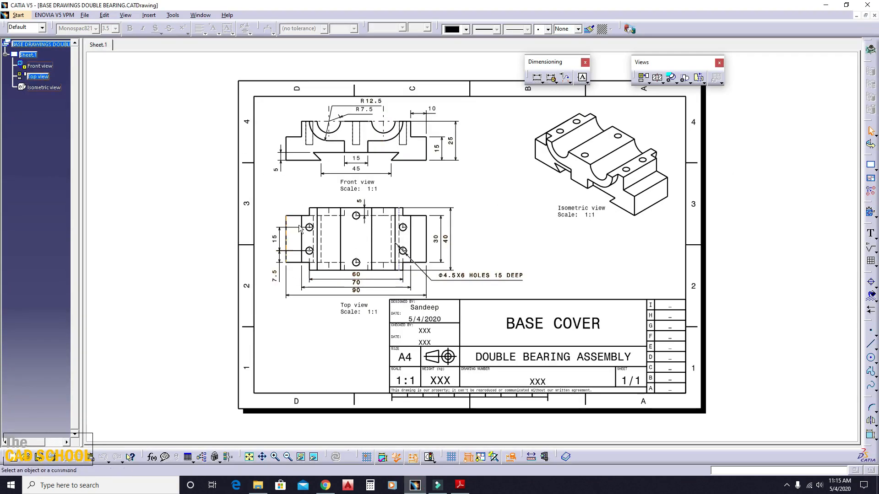
left_click(85, 15)
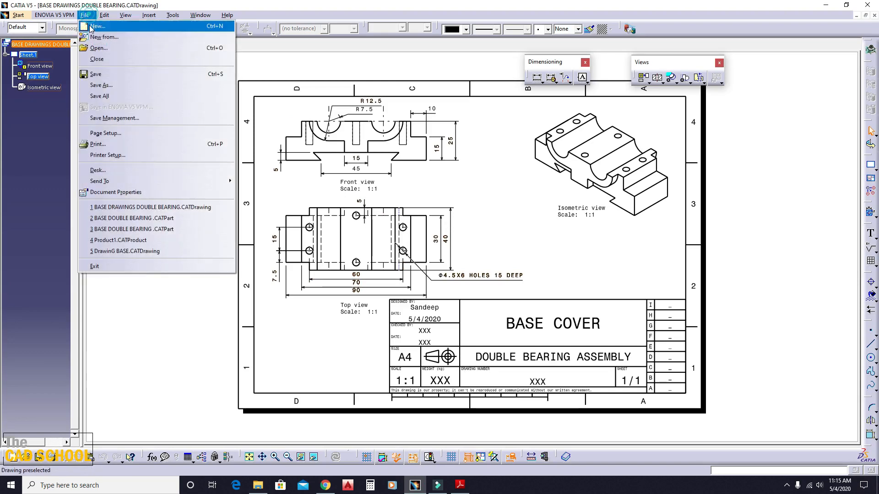
left_click(125, 85)
left_click(110, 450)
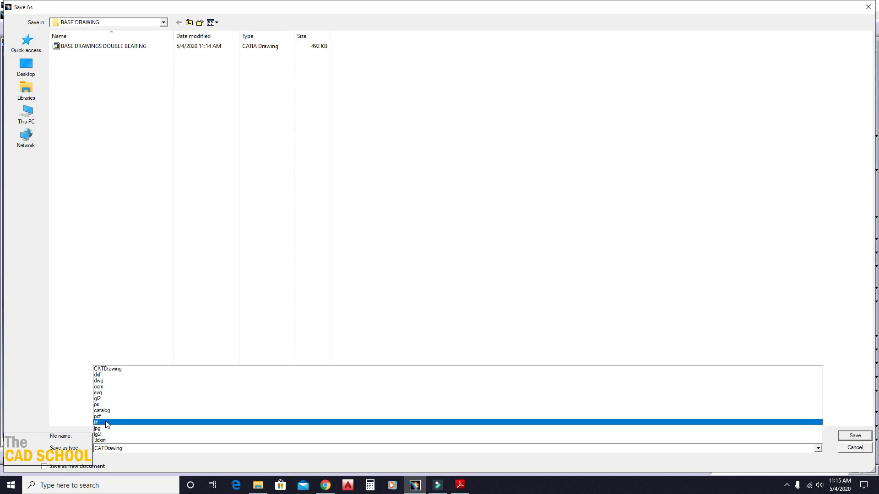
left_click(99, 429)
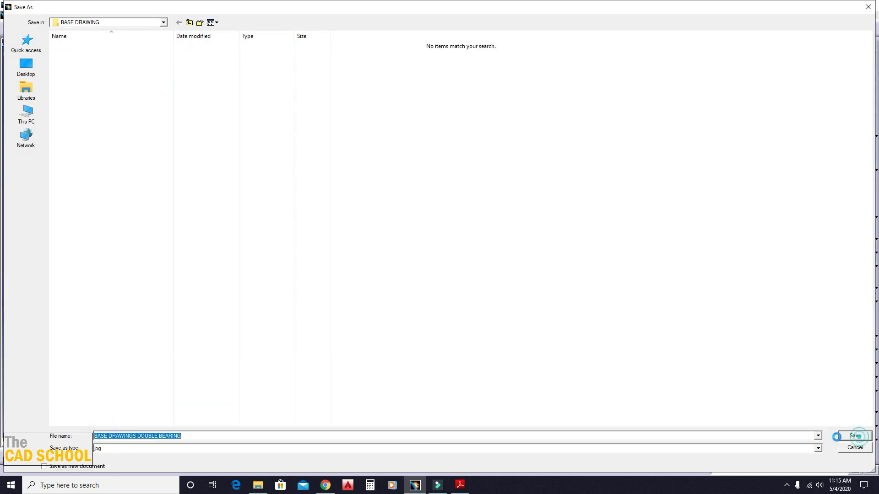
left_click(854, 436)
Open the exported JPG from File Explorer, inspect its views and title block up close, close it, and return to the drawing in CATIA
left_click(264, 488)
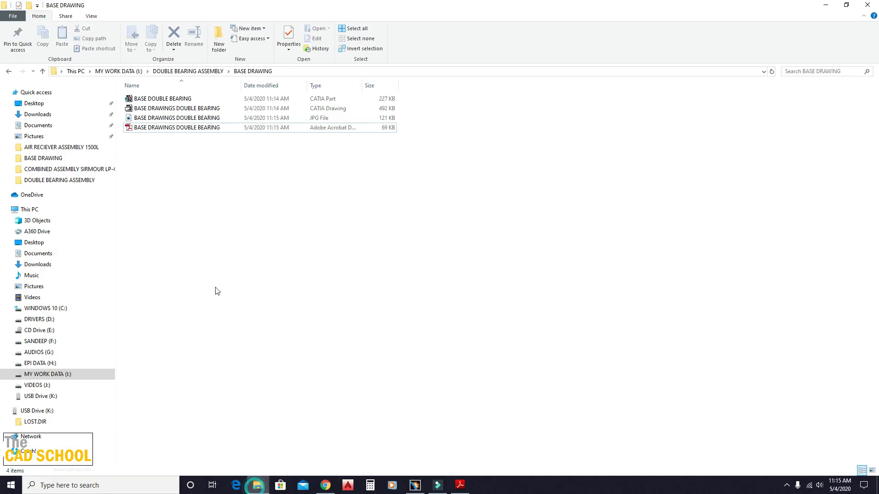
left_click(154, 120)
double_click(154, 120)
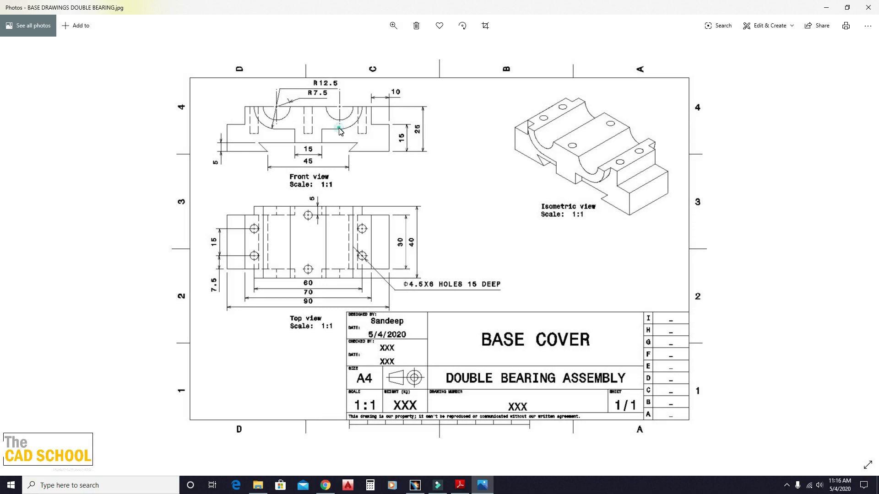
double_click(339, 129)
mouse_move(621, 294)
left_mouse_down()
mouse_move(475, 169)
mouse_move(564, 123)
left_mouse_up()
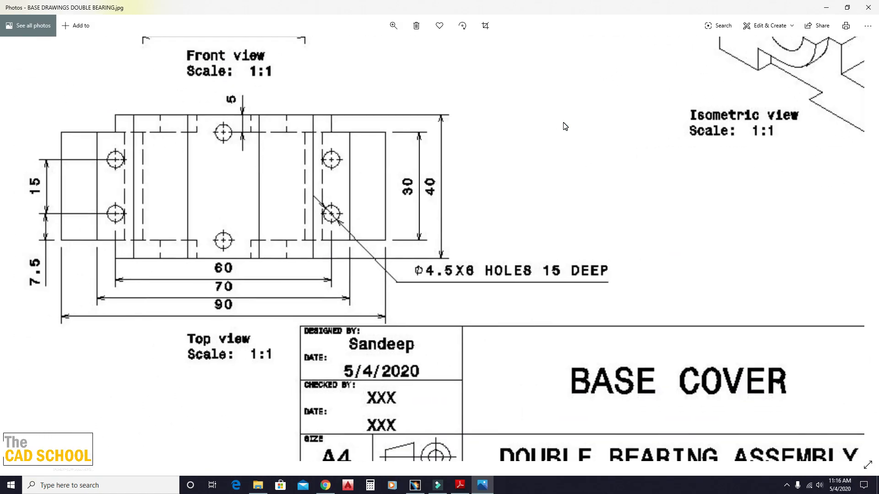
double_click(482, 197)
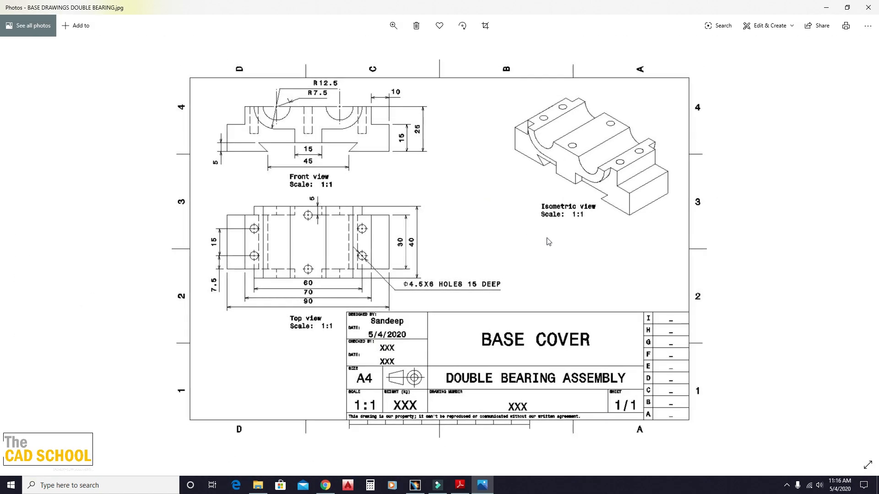
double_click(499, 220)
double_click(734, 98)
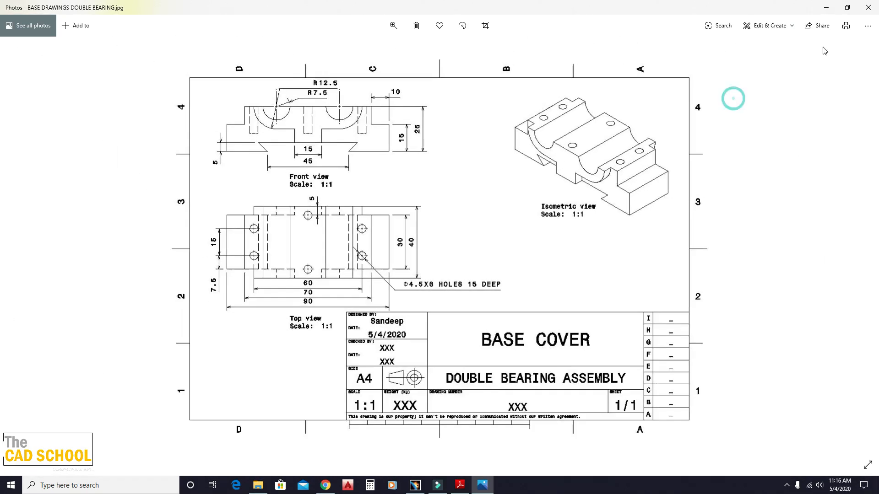
left_click(869, 8)
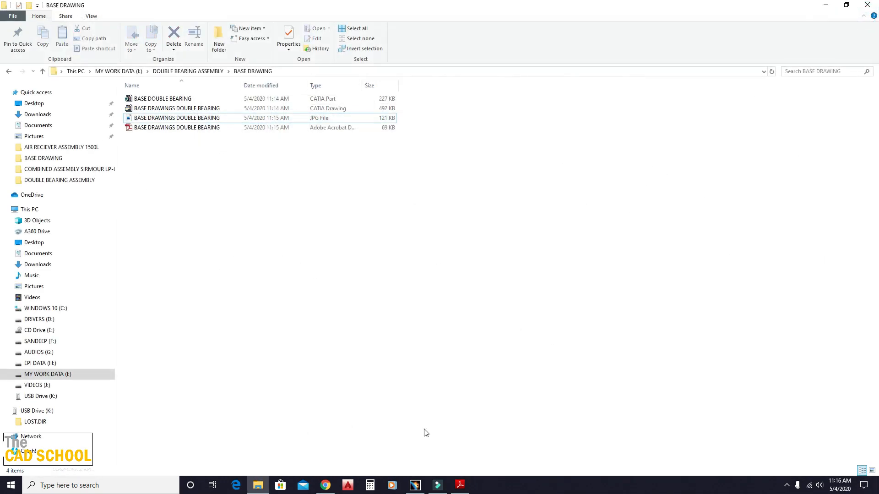
left_click(414, 486)
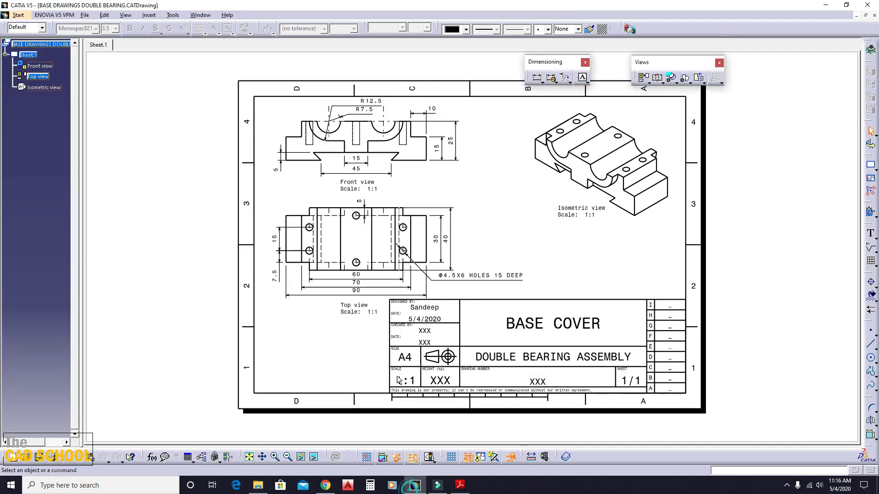
middle_click_drag(391, 182, 365, 184)
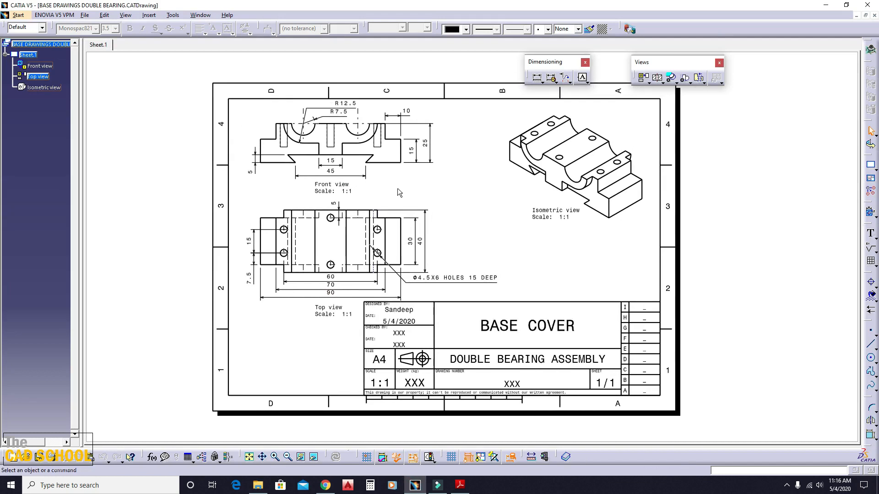